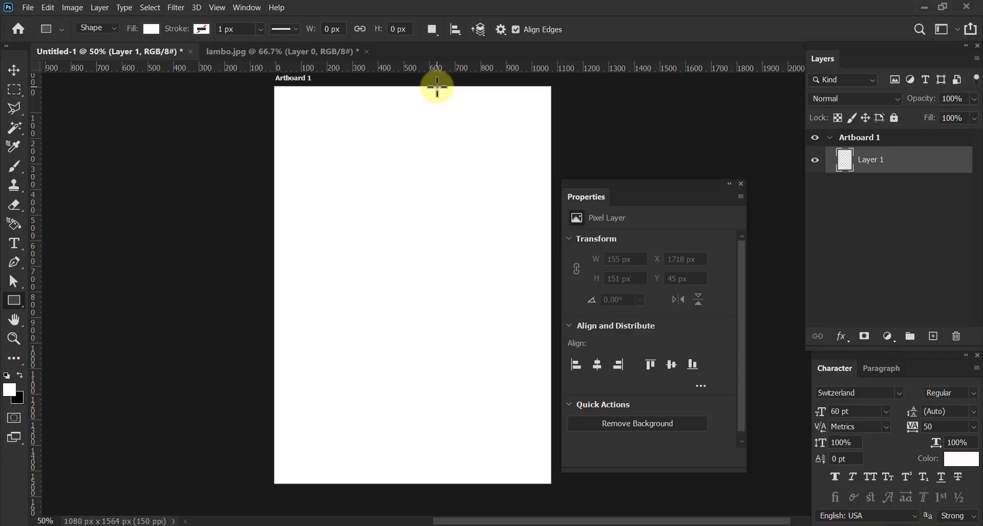
Step: Draw a tall rectangle at the artboard's top right and fill it cyan
drag(435, 86, 540, 315)
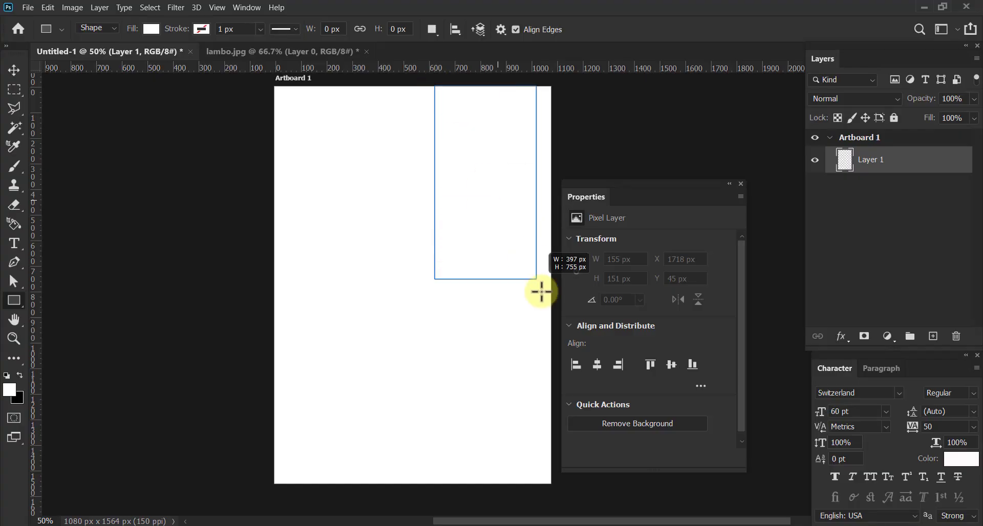
click(575, 287)
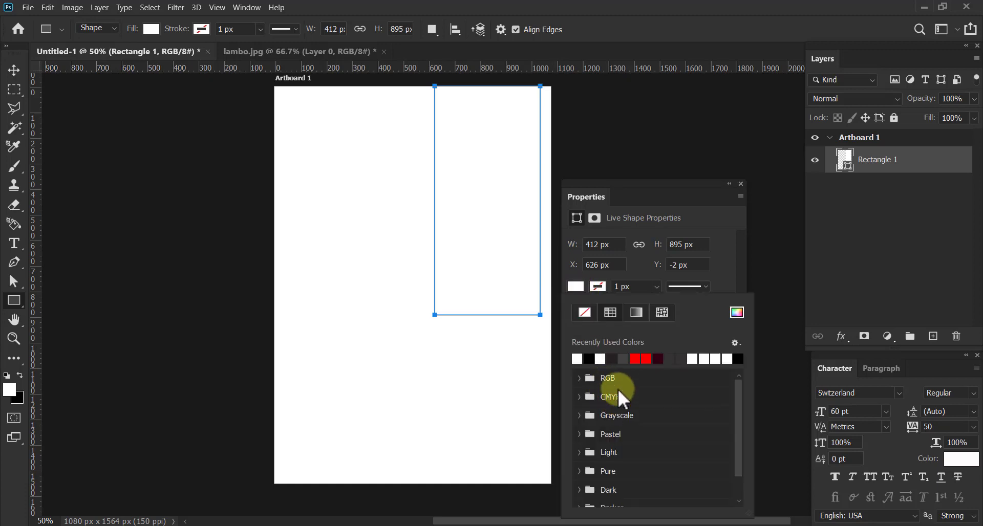
click(584, 378)
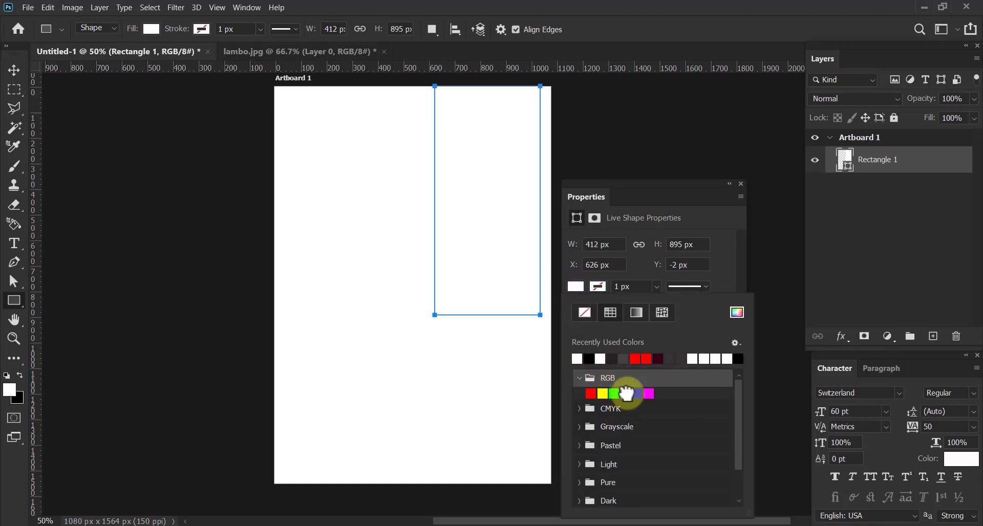
click(626, 393)
Step: Change the rectangle's fill to a softer teal, 0bd0d0
click(574, 302)
click(578, 286)
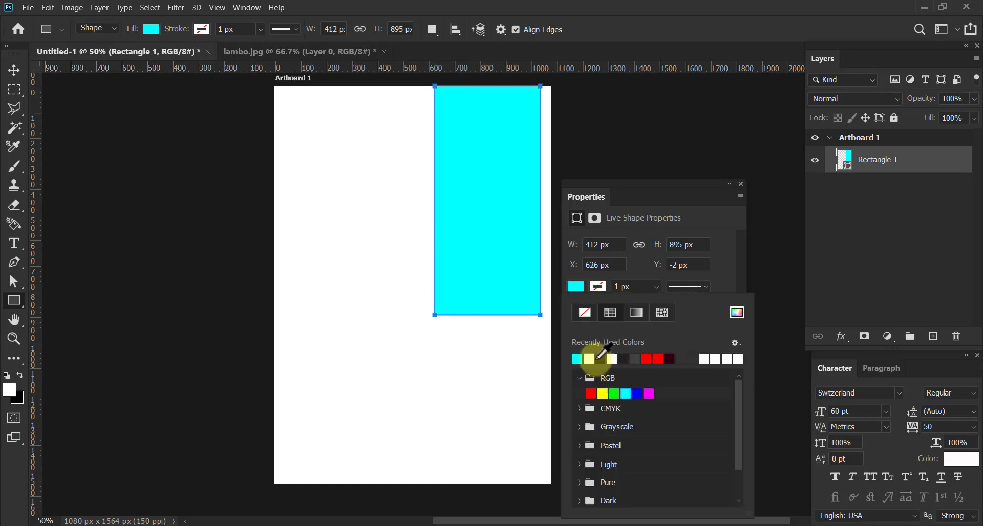
click(737, 312)
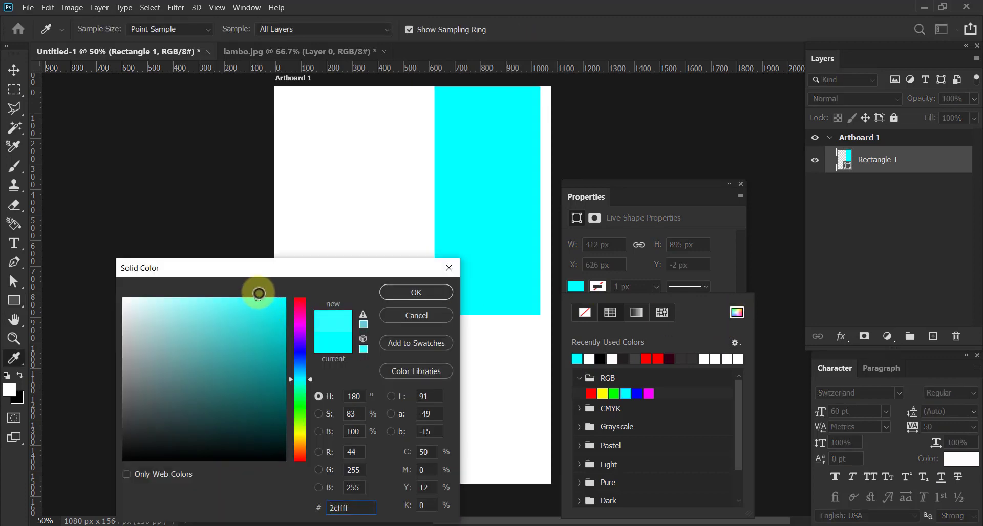
drag(255, 293, 277, 329)
click(406, 295)
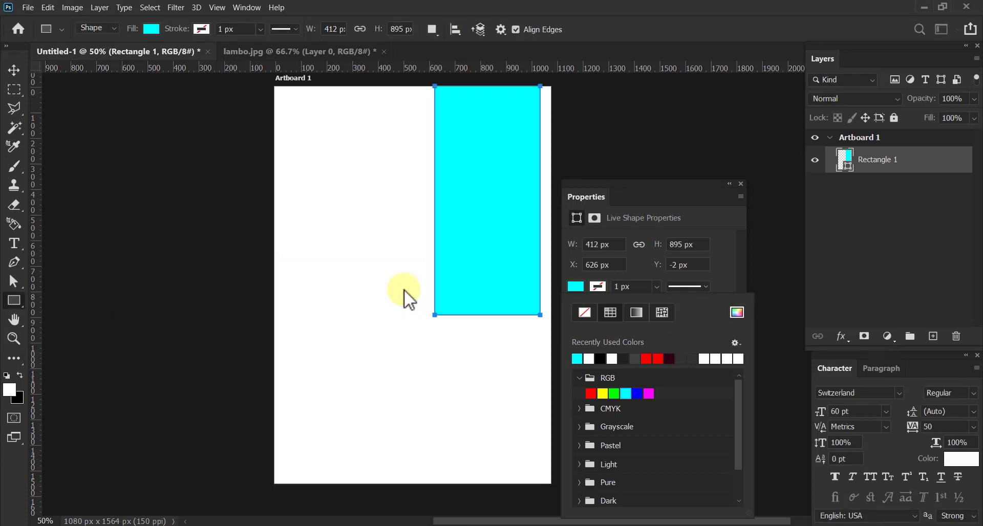
Step: Resize the panel to 448 × 835 px and pull its bottom-left corner down to slant the bottom
key(ctrl+t)
drag(465, 315, 475, 300)
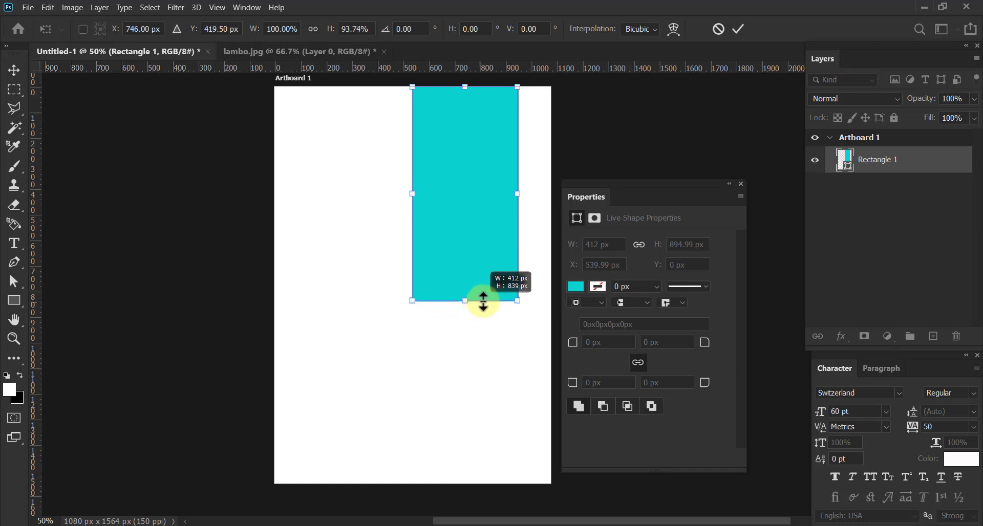
drag(488, 234, 495, 234)
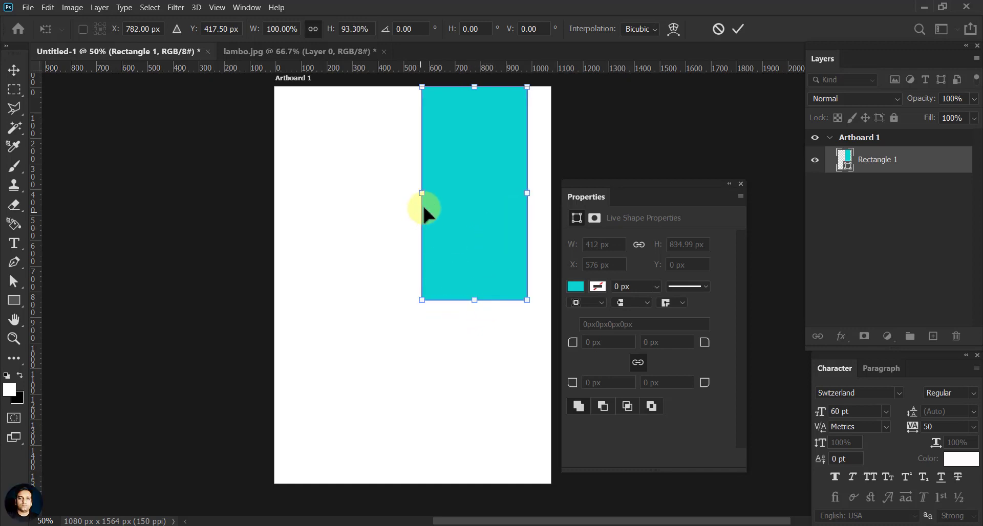
drag(419, 191, 410, 192)
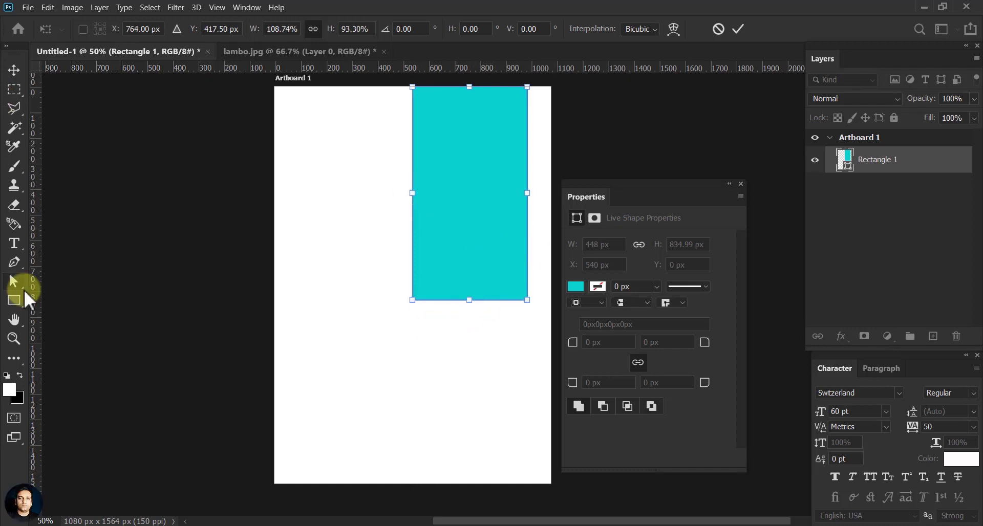
click(20, 286)
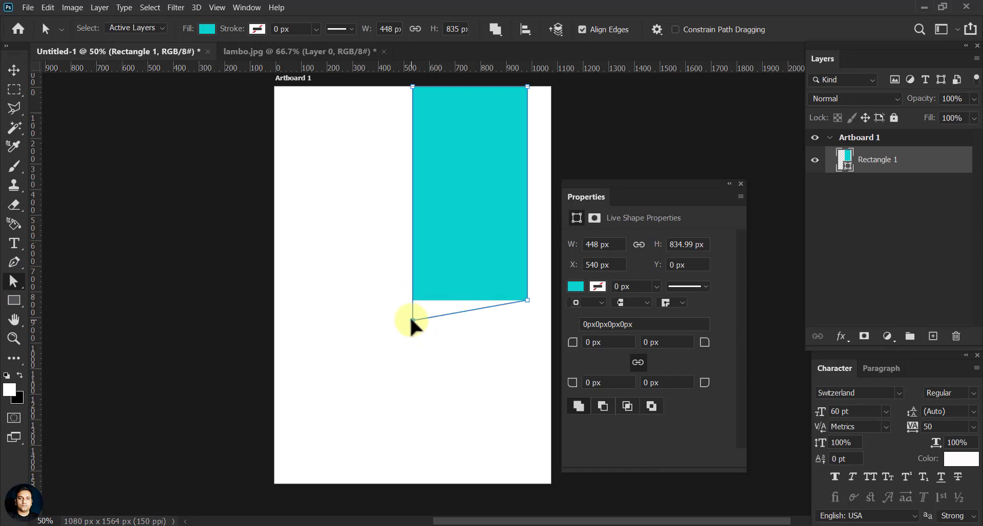
drag(412, 320, 413, 318)
Step: Switch to the lambo.jpg image and zoom in on the car
key(ctrl+Tab)
click(14, 262)
key(ctrl+plus)
key(ctrl+plus)
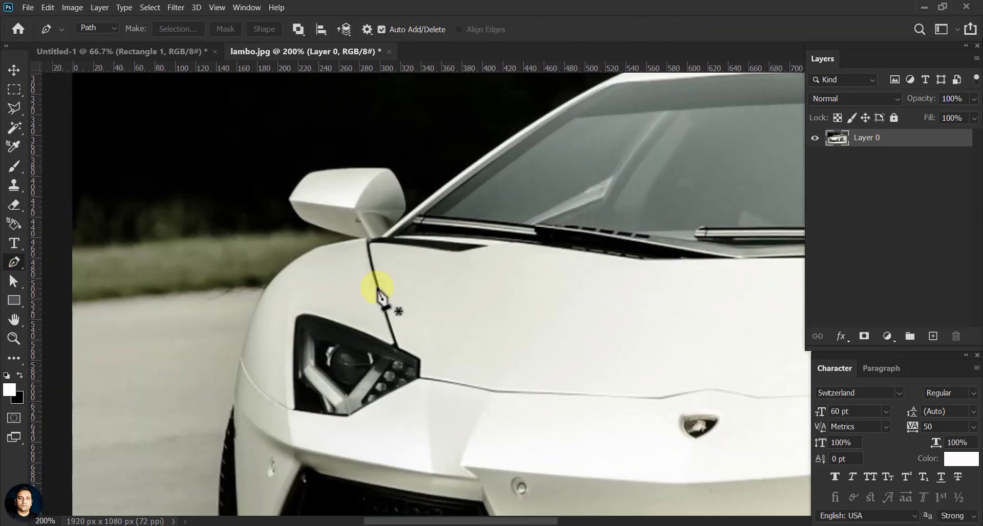
scroll(368, 256, up, 3)
key(ctrl+plus)
scroll(410, 230, up, 3)
Step: Place Pen anchors from the mirror along the roof line to the rear roof edge
drag(539, 174, 683, 150)
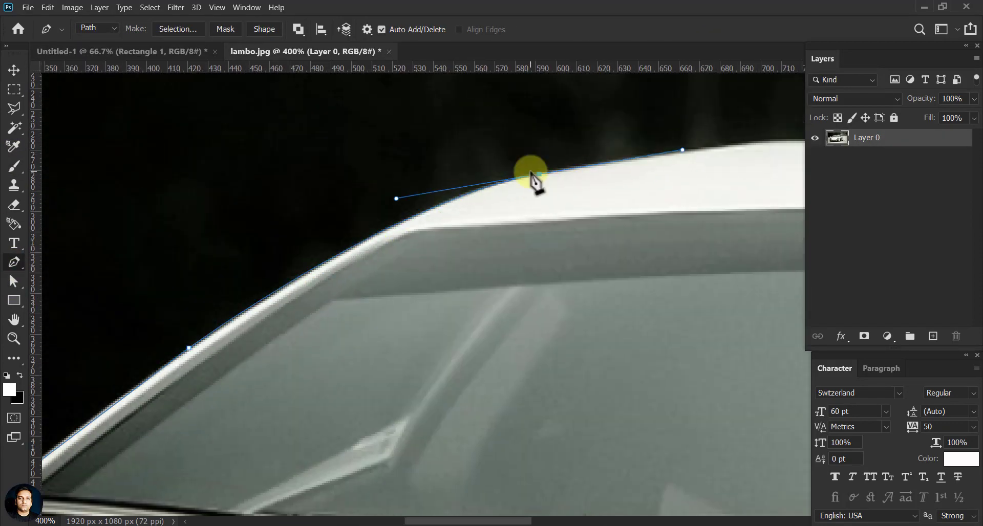
scroll(533, 175, right, 10)
scroll(373, 258, right, 5)
drag(461, 212, 465, 228)
scroll(466, 228, right, 3)
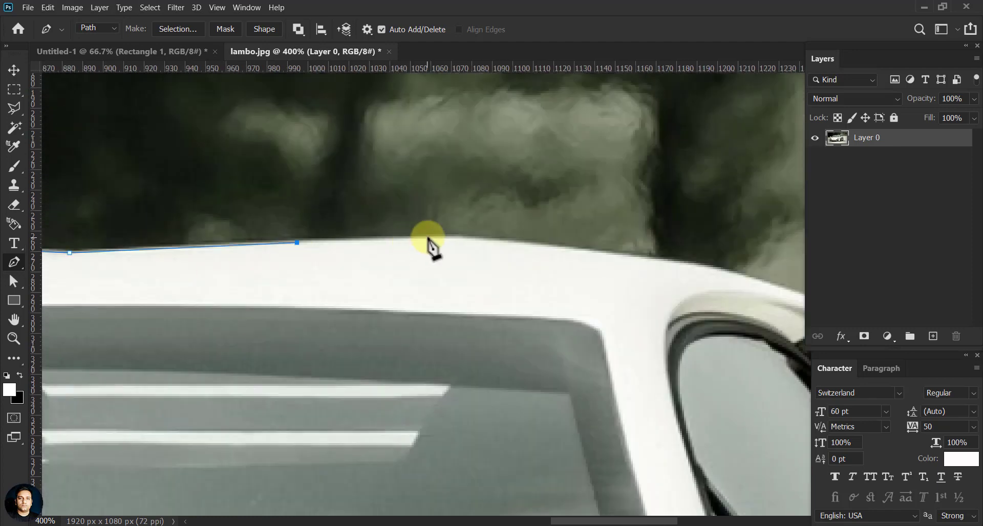
click(429, 240)
scroll(429, 241, right, 5)
scroll(384, 256, right, 3)
click(323, 256)
scroll(323, 256, down, 2)
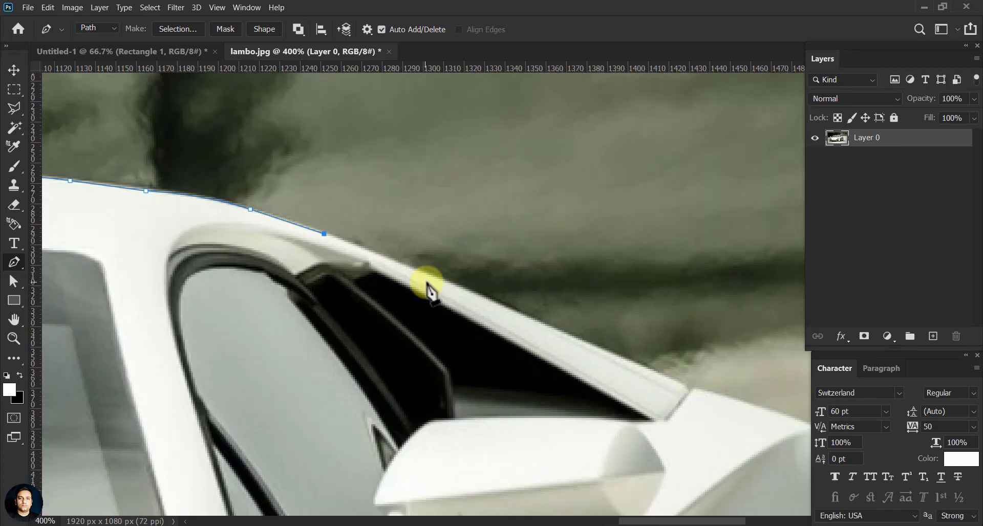
click(443, 279)
scroll(428, 284, right, 3)
scroll(428, 283, down, 2)
click(405, 251)
Step: Continue the path down the rear fender, around the rear tyre and along the sill to the front tyre
click(543, 309)
scroll(544, 309, right, 3)
scroll(543, 309, down, 2)
click(449, 292)
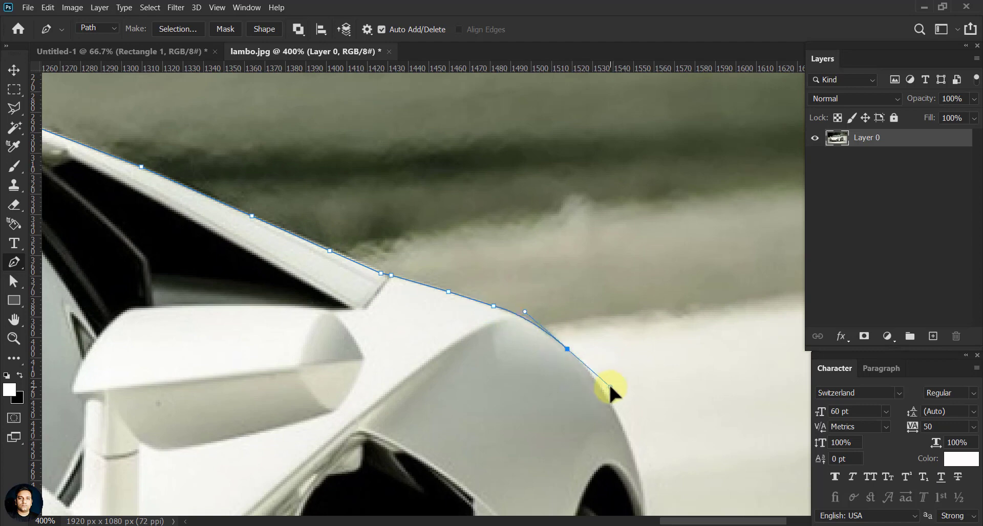
scroll(599, 388, right, 3)
scroll(487, 421, down, 2)
scroll(472, 325, down, 2)
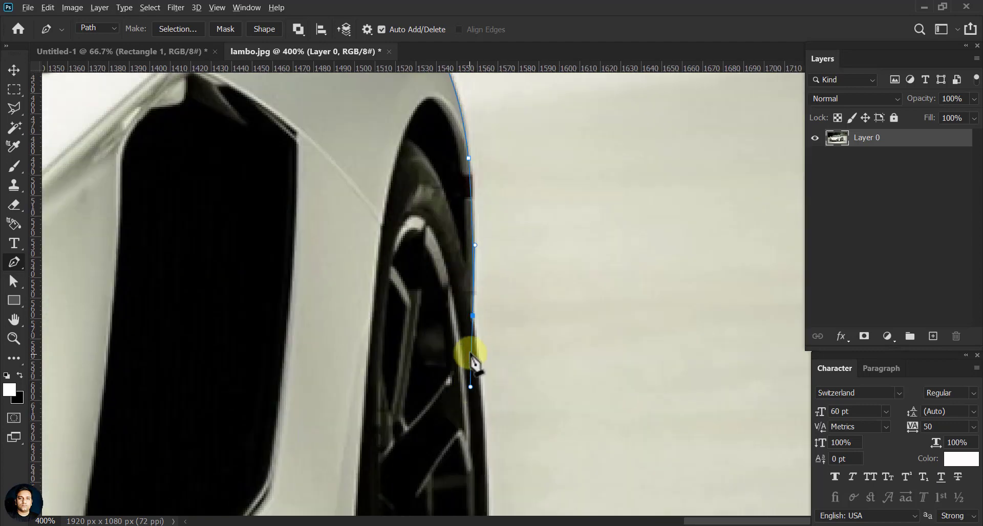
scroll(472, 362, down, 2)
scroll(451, 263, down, 2)
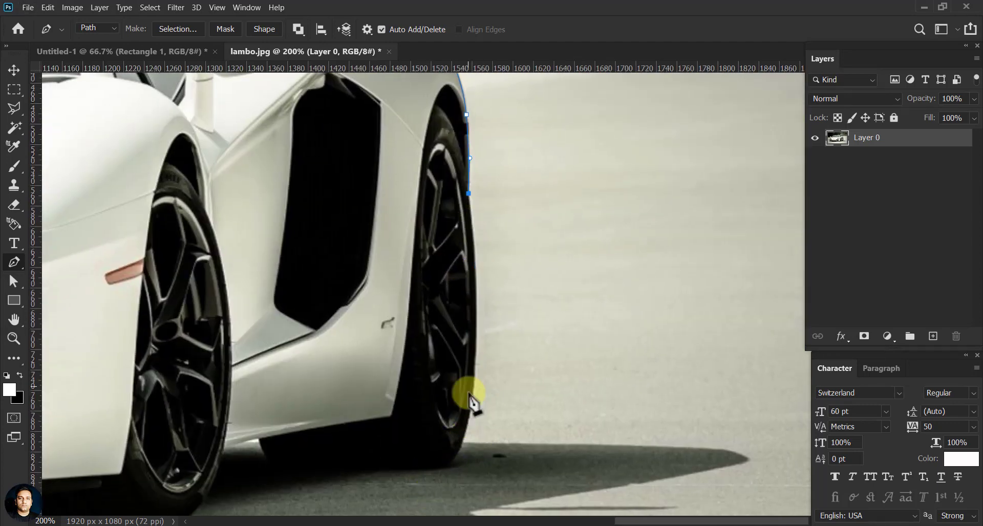
drag(472, 398, 457, 496)
scroll(446, 471, down, 3)
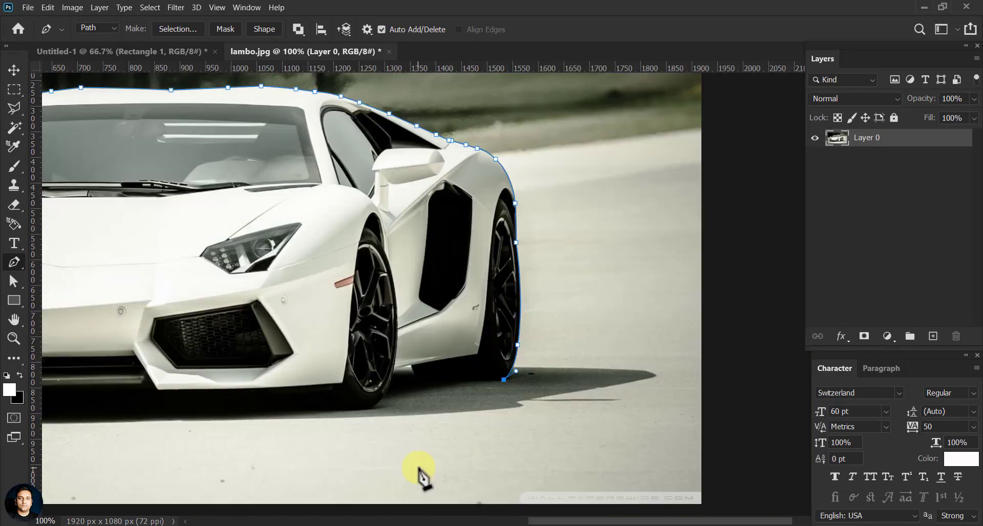
scroll(418, 472, up, 4)
scroll(436, 391, down, 2)
scroll(436, 390, left, 2)
click(357, 391)
drag(314, 340, 310, 294)
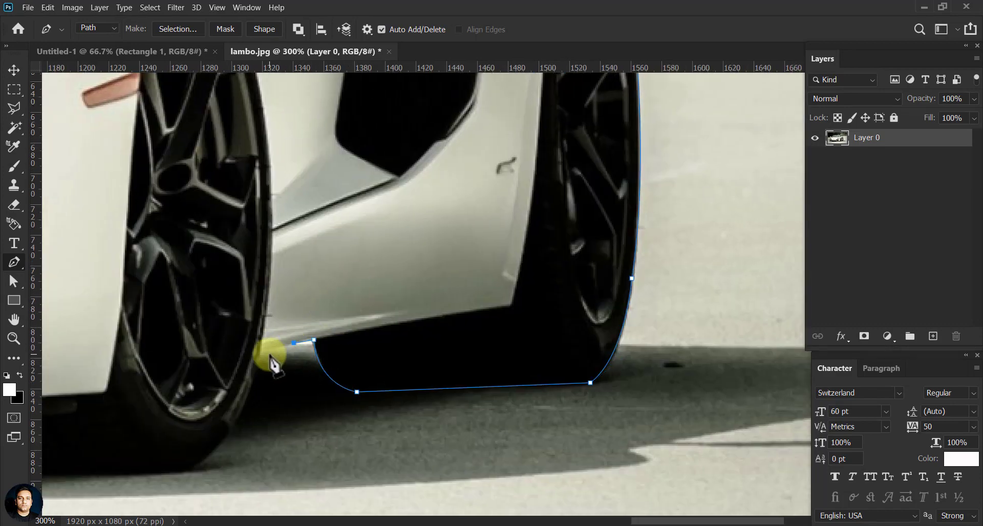
scroll(268, 358, down, 2)
scroll(298, 439, left, 2)
drag(299, 439, 226, 438)
scroll(538, 407, down, 3)
scroll(538, 407, down, 1)
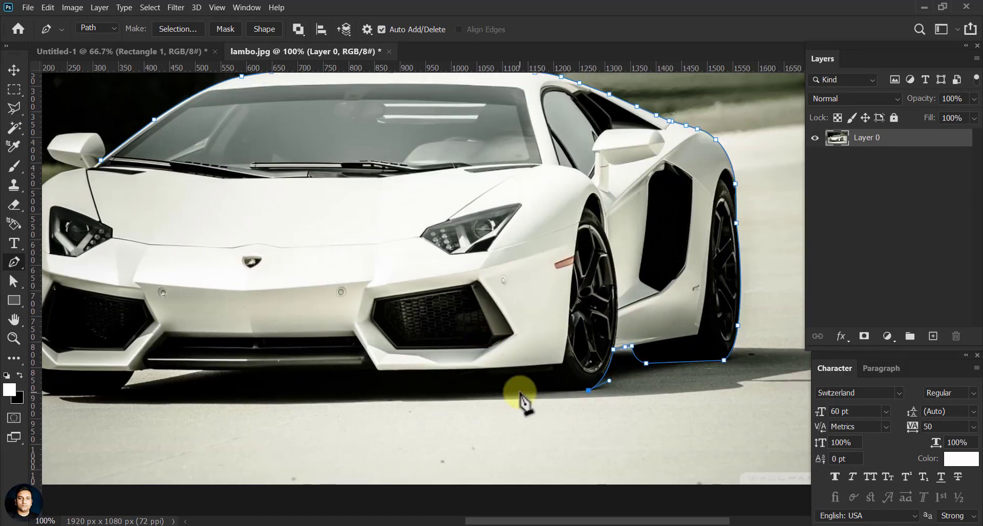
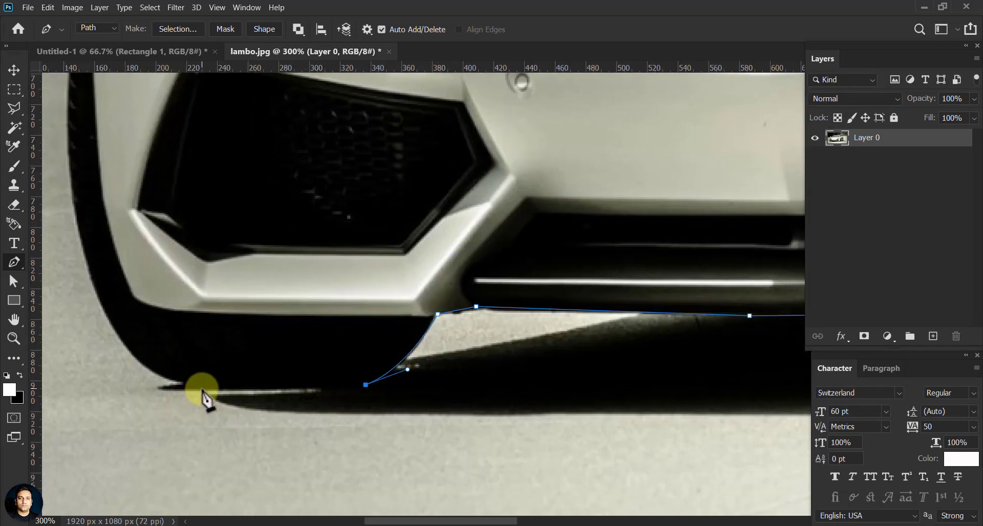
Step: Add two curved pen anchors around the bumper corner and along the fender edge toward the mirror
scroll(170, 359, up, 2)
scroll(169, 359, left, 2)
drag(165, 312, 150, 148)
scroll(174, 322, up, 3)
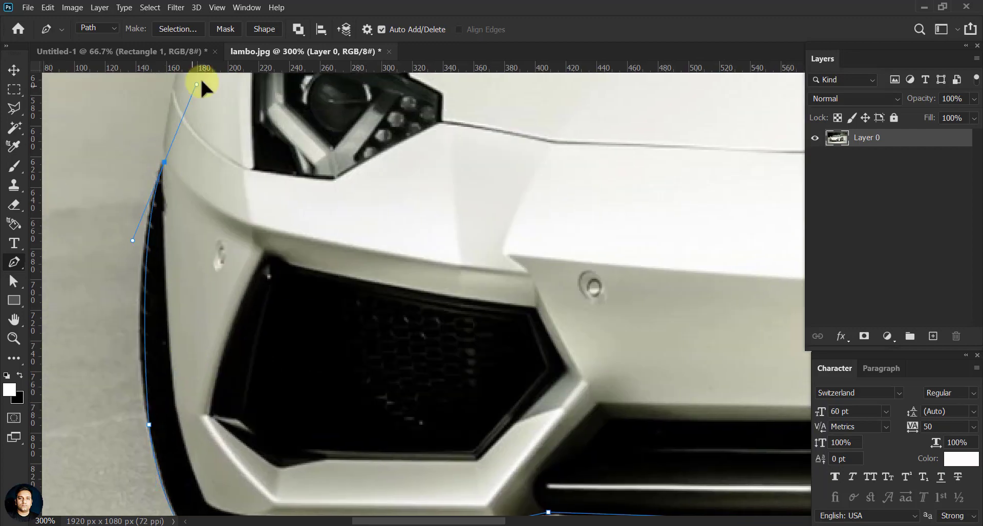
mouse_move(158, 192)
mouse_down()
mouse_move(164, 215)
mouse_move(259, 148)
mouse_up()
scroll(158, 267, up, 3)
scroll(224, 215, up, 2)
scroll(224, 215, right, 2)
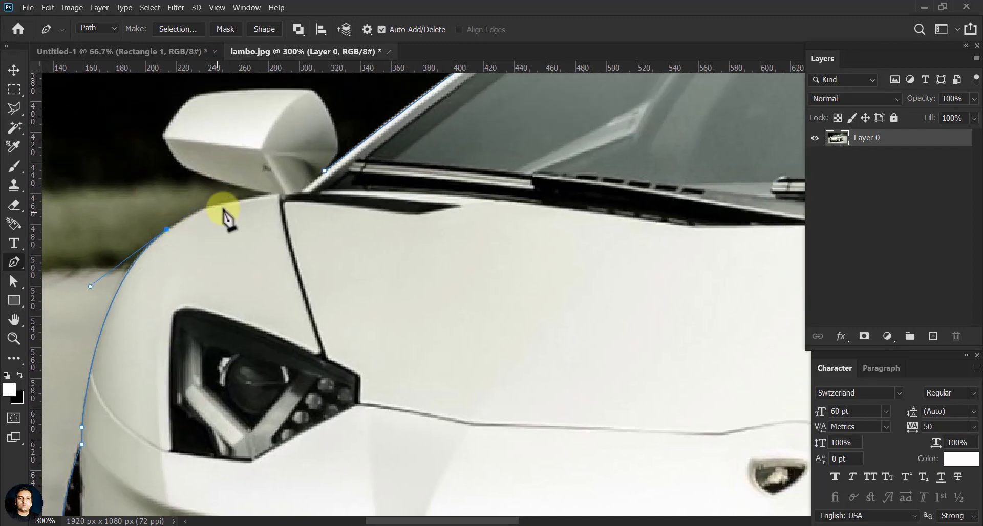
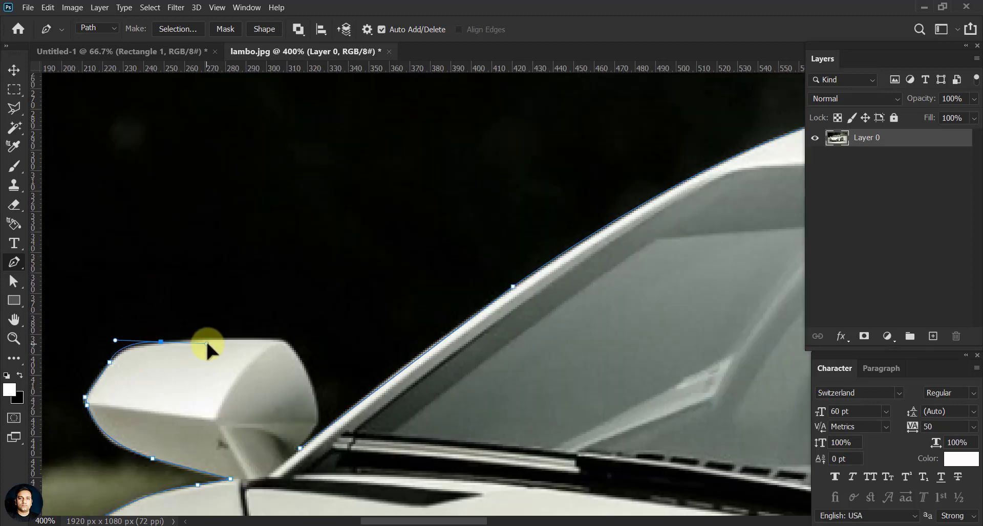
Step: Turn the car's pen path into a slightly feathered selection and mask out the photo background
scroll(270, 344, down, 2)
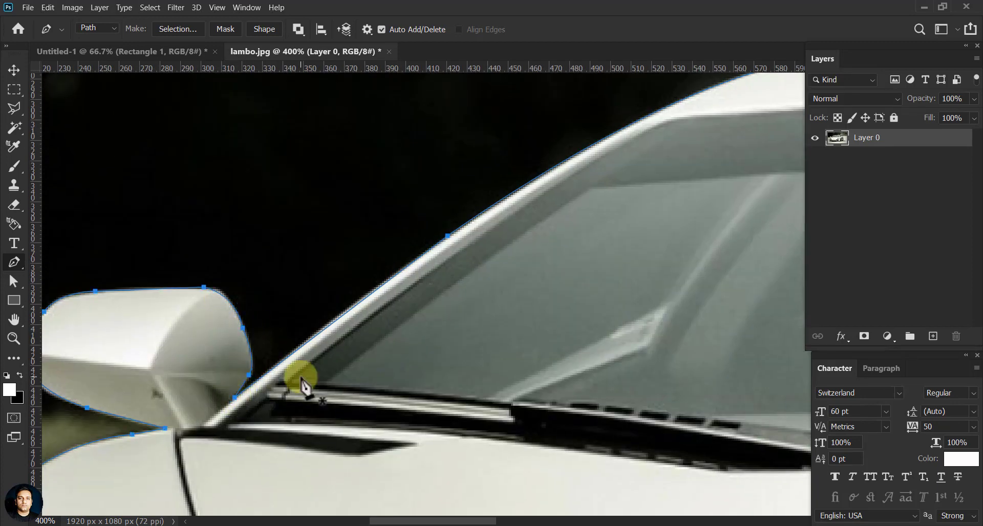
key(ctrl+1)
drag(333, 298, 395, 312)
right_click(288, 187)
click(328, 252)
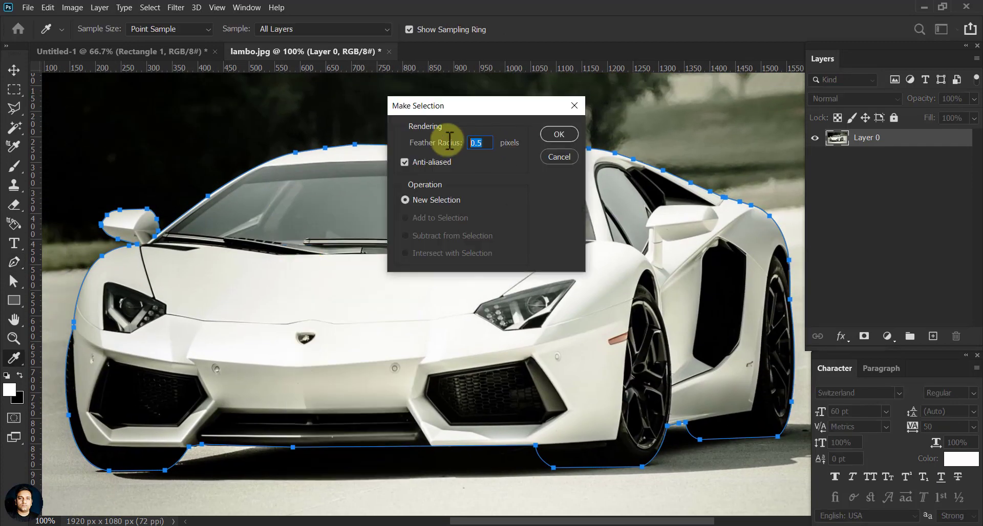
click(557, 134)
click(865, 336)
Step: Drag the masked Lamborghini into Untitled-1 and scale it down over the teal stripe
key(v)
drag(362, 213, 468, 263)
key(ctrl+t)
mouse_move(658, 384)
mouse_down()
mouse_move(454, 296)
mouse_move(318, 361)
mouse_move(318, 378)
mouse_up()
key(Return)
ctrl+click(869, 160)
Step: Load the car's shape as a selection and fill a new layer with black
click(881, 213)
key(d)
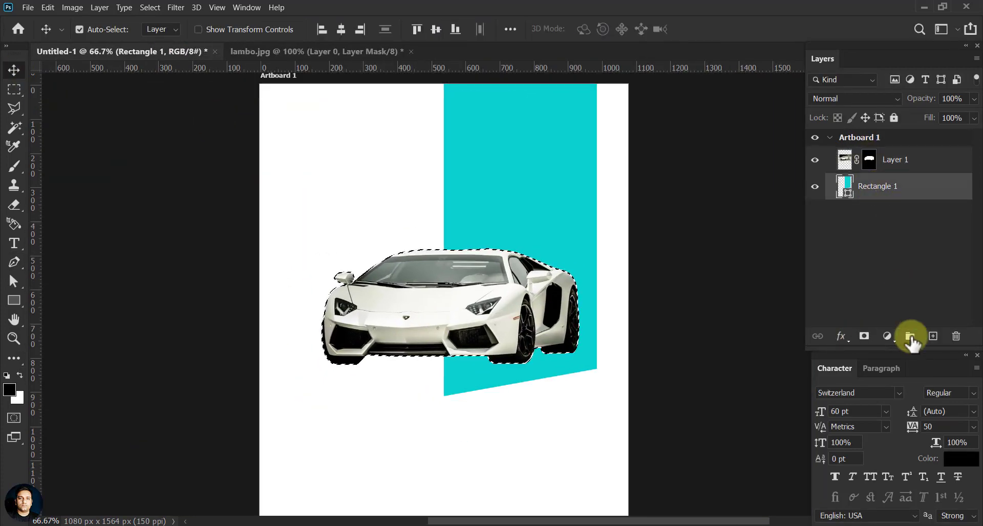
click(933, 336)
click(49, 8)
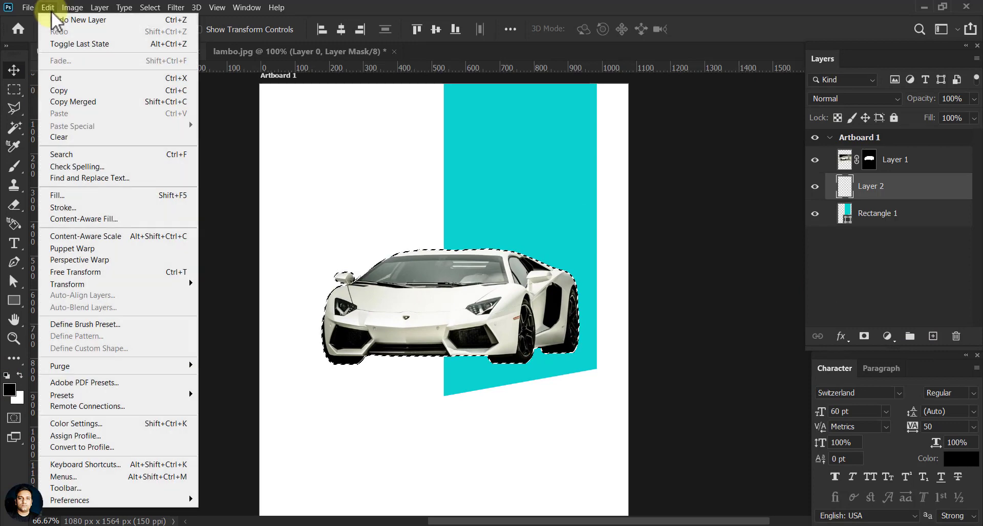
click(100, 195)
click(468, 131)
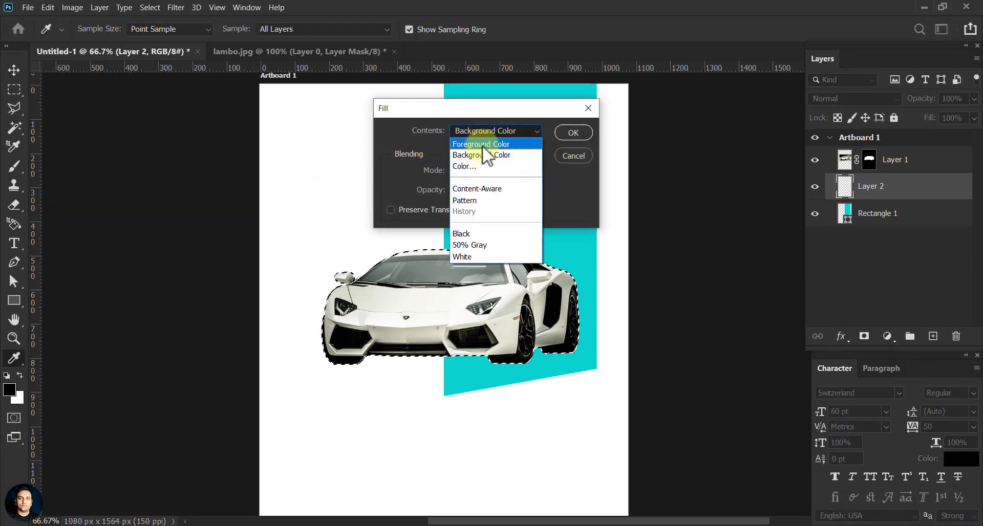
click(483, 146)
click(573, 133)
Step: Deselect, then hide Layer 1 to reveal the black car silhouette
key(v)
click(155, 8)
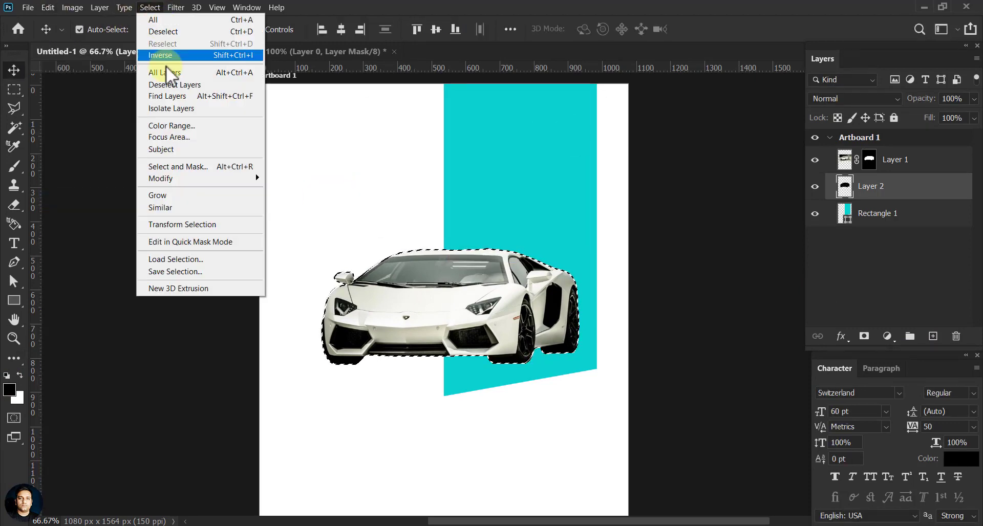
click(164, 32)
click(815, 160)
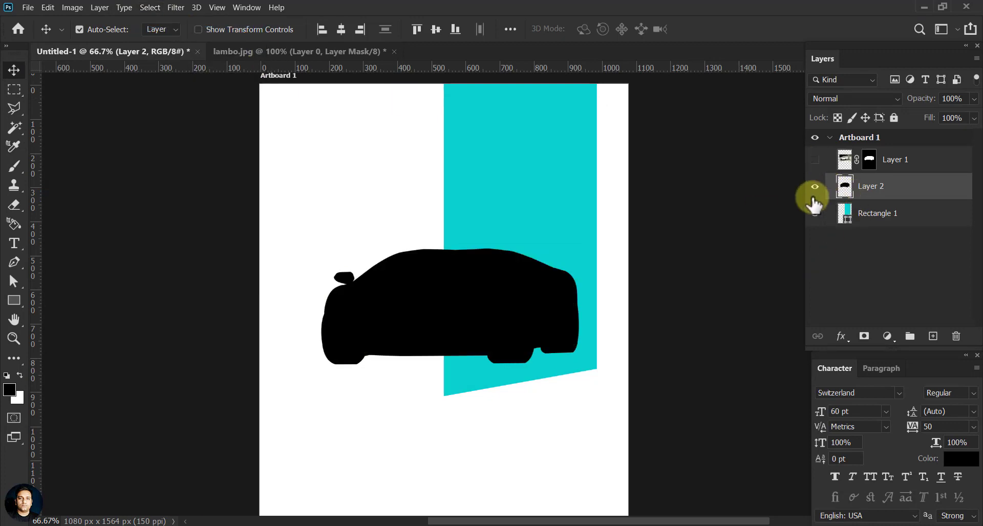
click(814, 188)
click(815, 188)
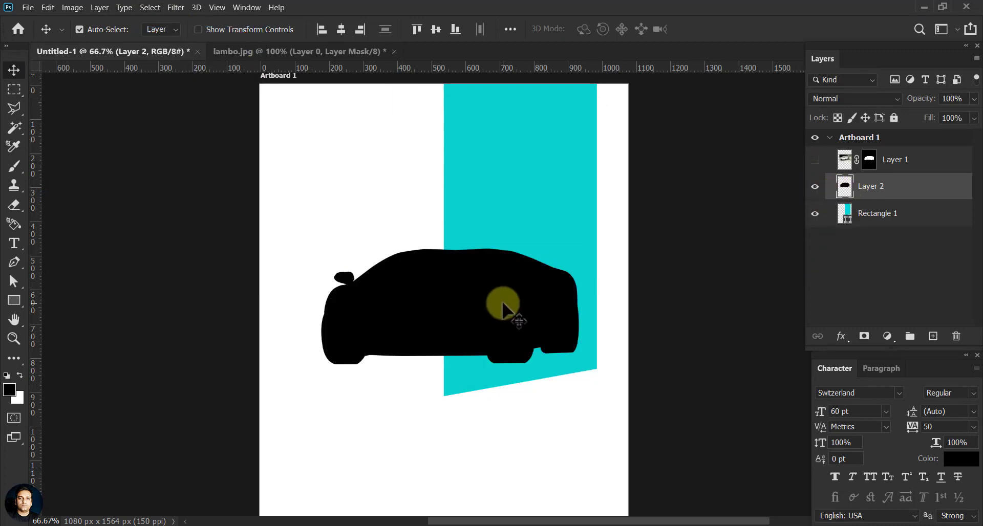
Step: Show the car again, move the silhouette below it and flip it vertically
click(815, 160)
mouse_move(522, 386)
mouse_down()
mouse_move(483, 399)
mouse_move(463, 464)
mouse_up()
key(ctrl+t)
right_click(462, 418)
click(492, 411)
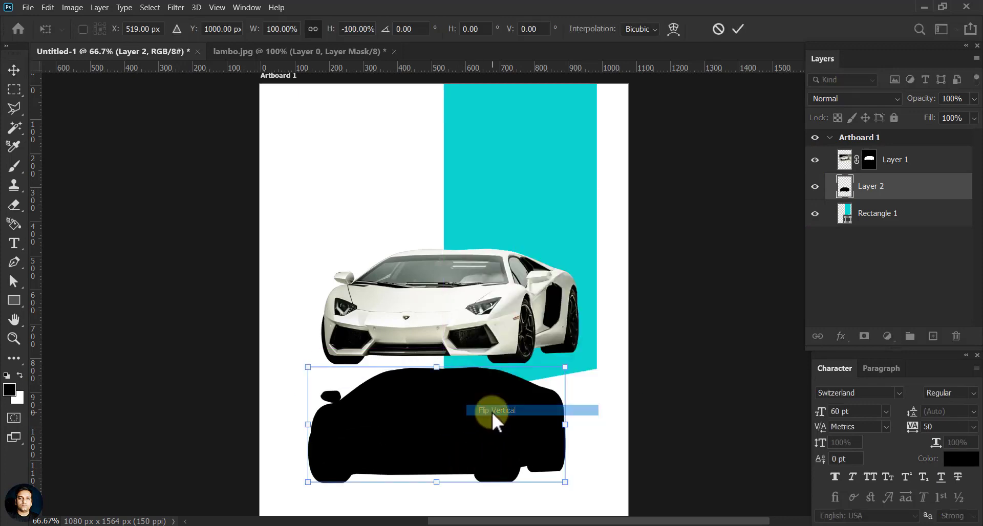
Step: Scale and skew the flipped silhouette's corners into a flat shadow under the car
drag(477, 433, 484, 414)
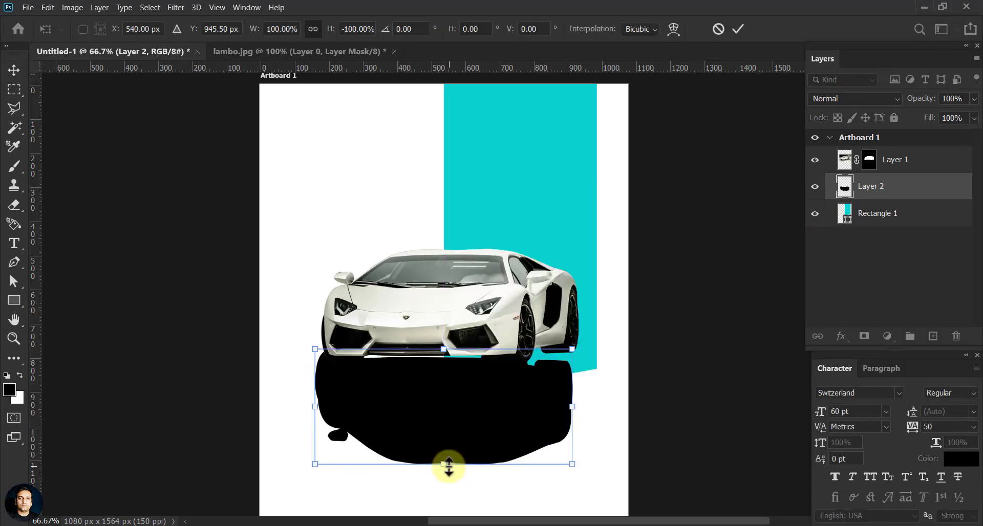
drag(449, 466, 451, 461)
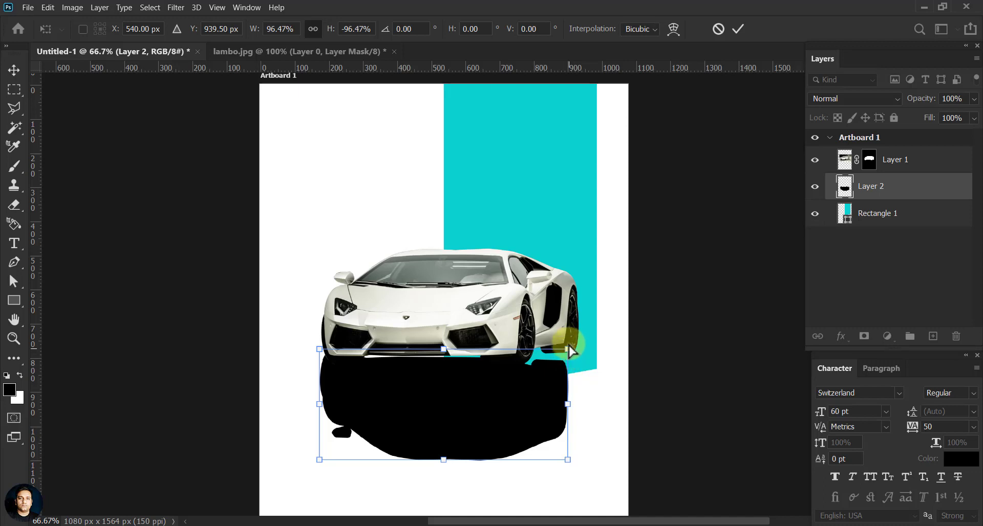
drag(570, 350, 576, 333)
drag(323, 459, 340, 396)
drag(567, 460, 568, 396)
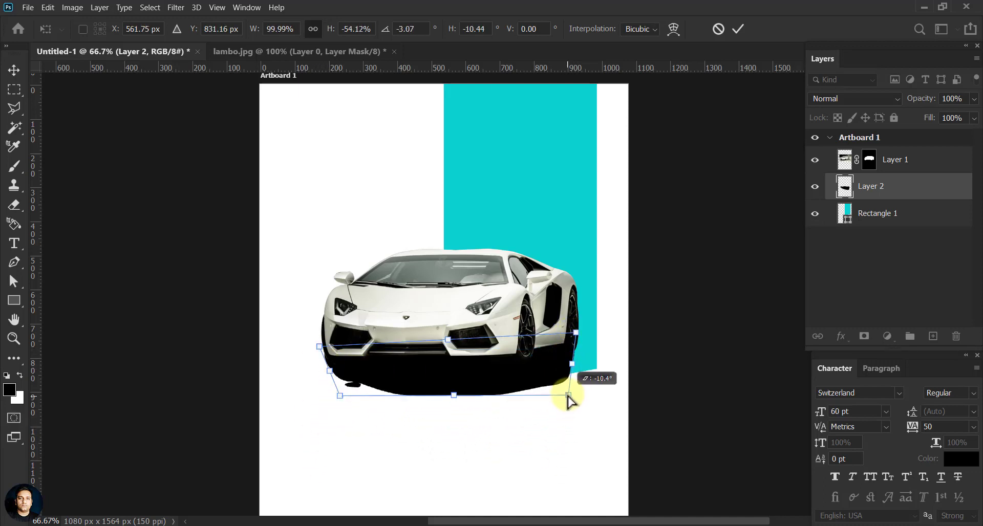
drag(454, 396, 454, 377)
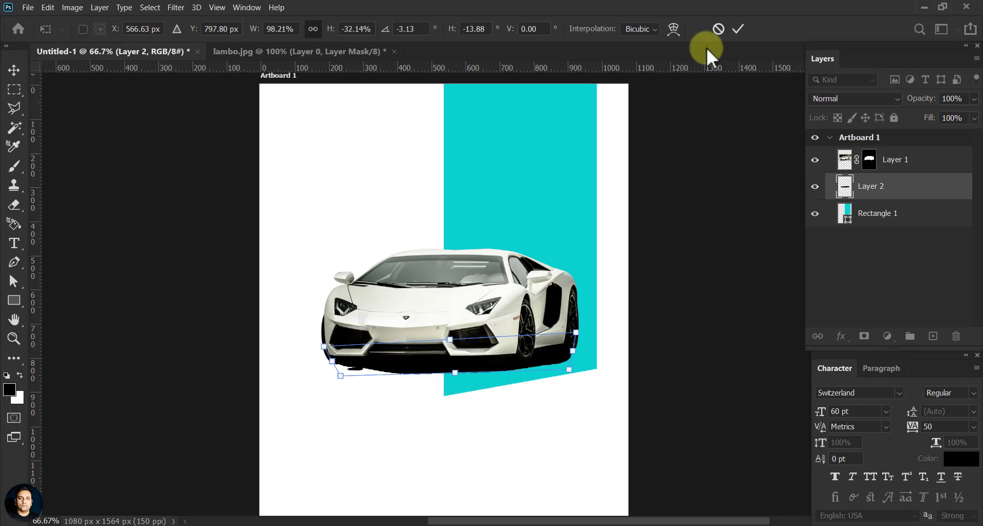
click(738, 28)
Step: Apply a Gaussian Blur of about 4.4 pixels to the shadow and set its opacity to 85%
click(177, 7)
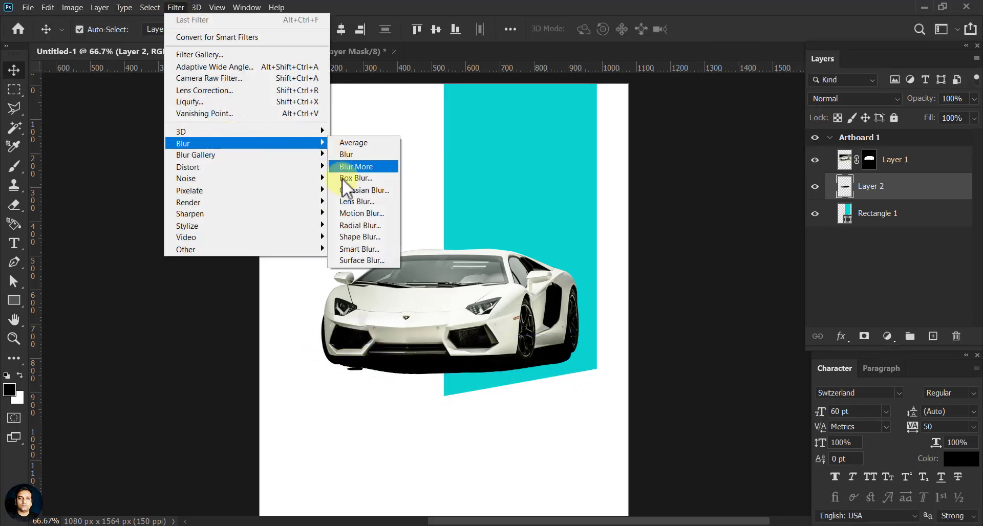
click(354, 189)
click(574, 491)
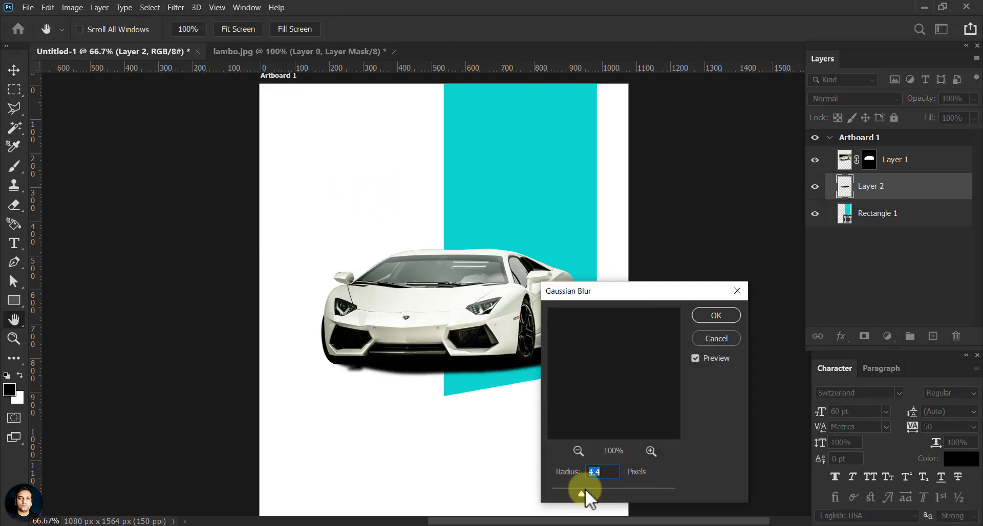
click(716, 315)
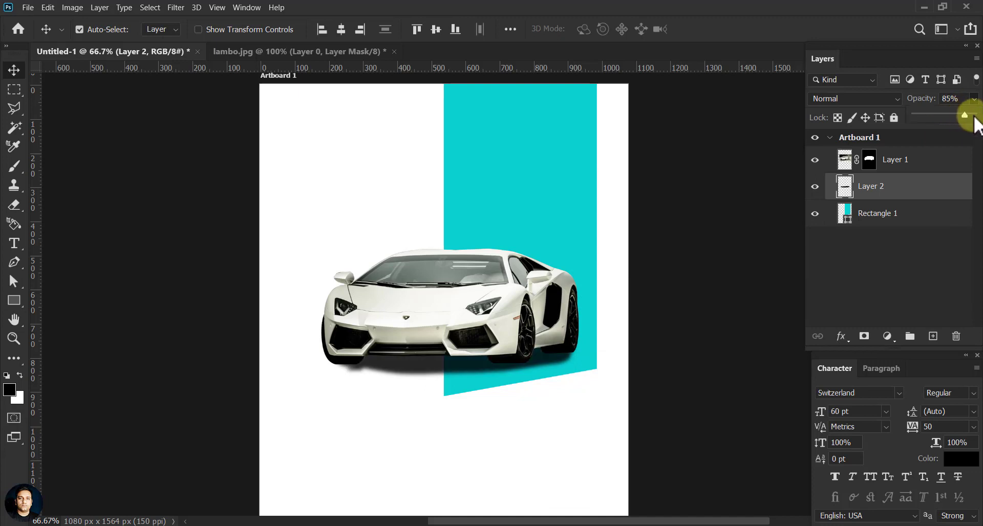
mouse_move(966, 118)
mouse_down()
mouse_move(976, 119)
mouse_move(965, 117)
mouse_up()
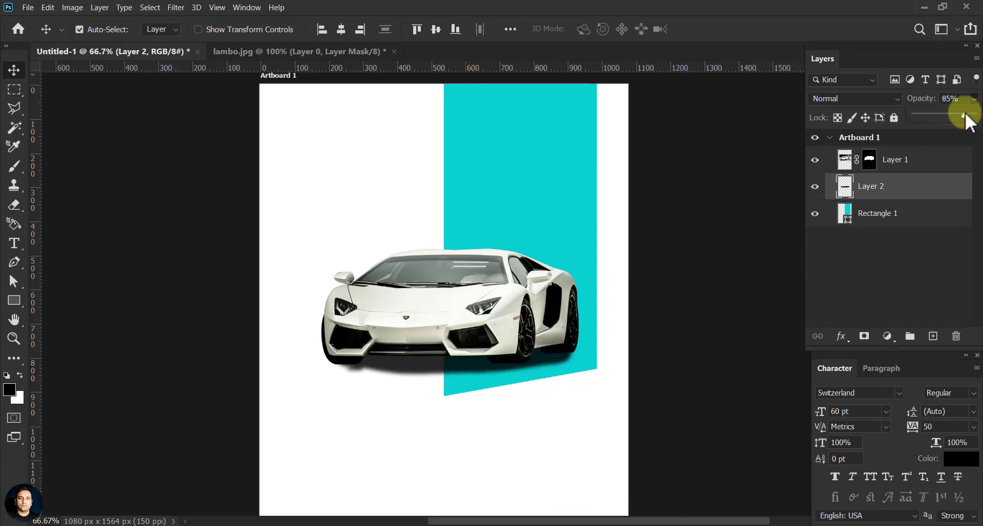
Step: Distort the shadow's corners, undoing a bad skew, so it hugs the bumper and wheels
key(ctrl+t)
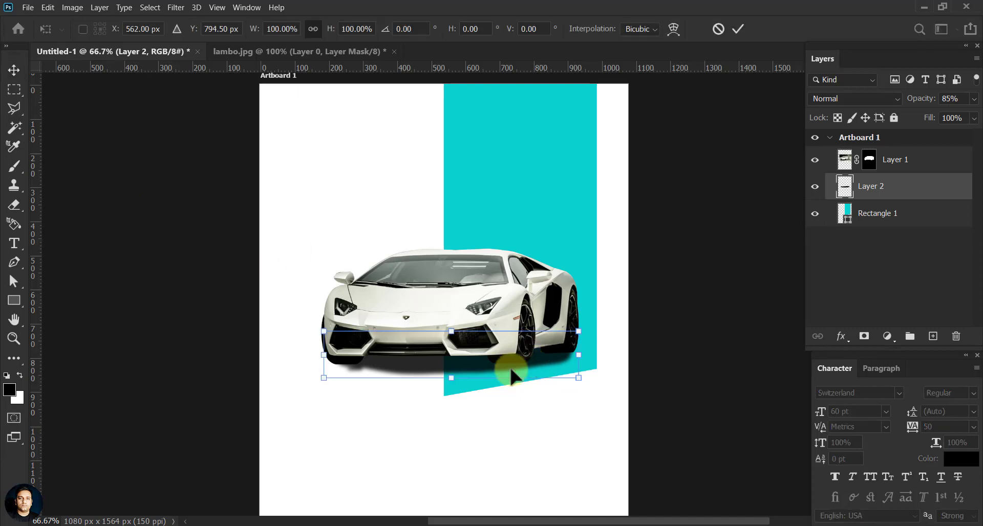
drag(579, 332, 568, 341)
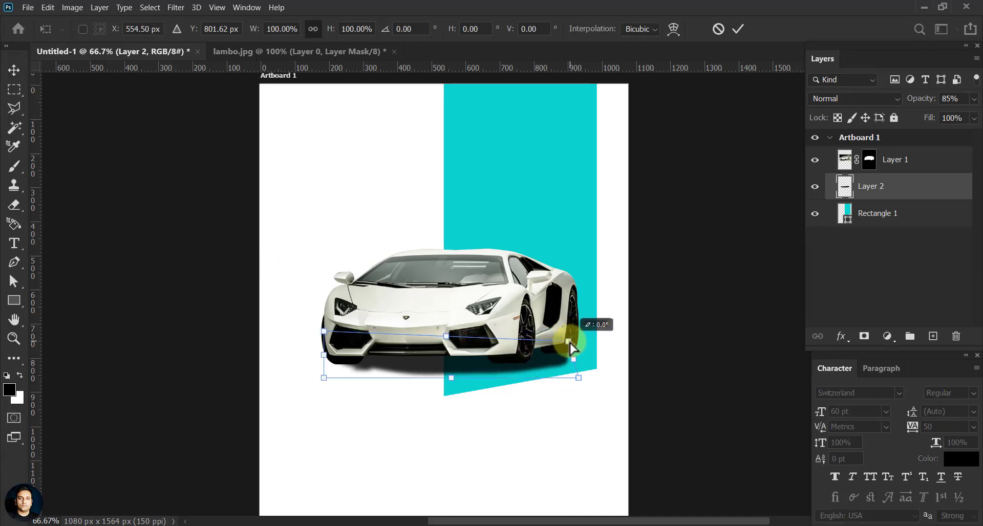
mouse_move(579, 379)
mouse_down()
mouse_move(587, 374)
mouse_move(527, 330)
mouse_up()
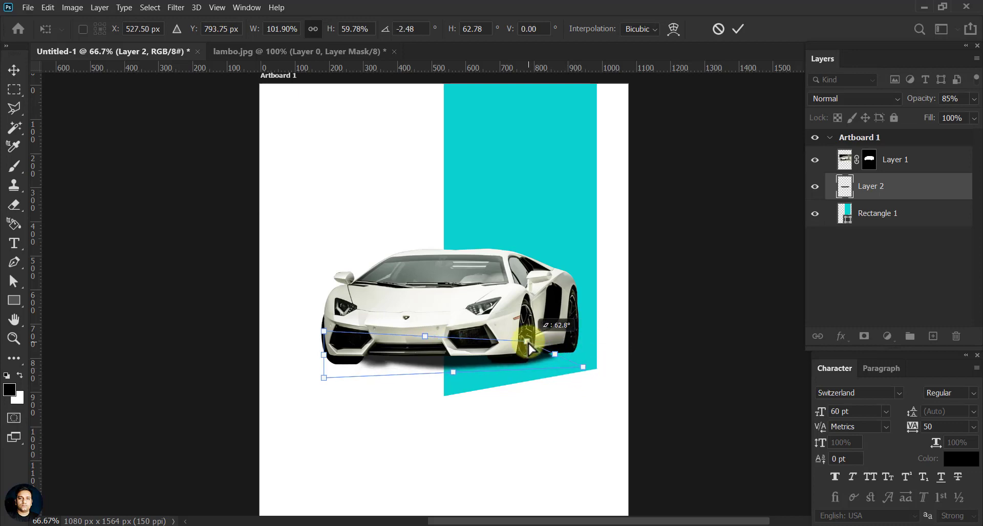
mouse_move(582, 377)
mouse_down()
mouse_move(593, 357)
mouse_move(604, 374)
mouse_up()
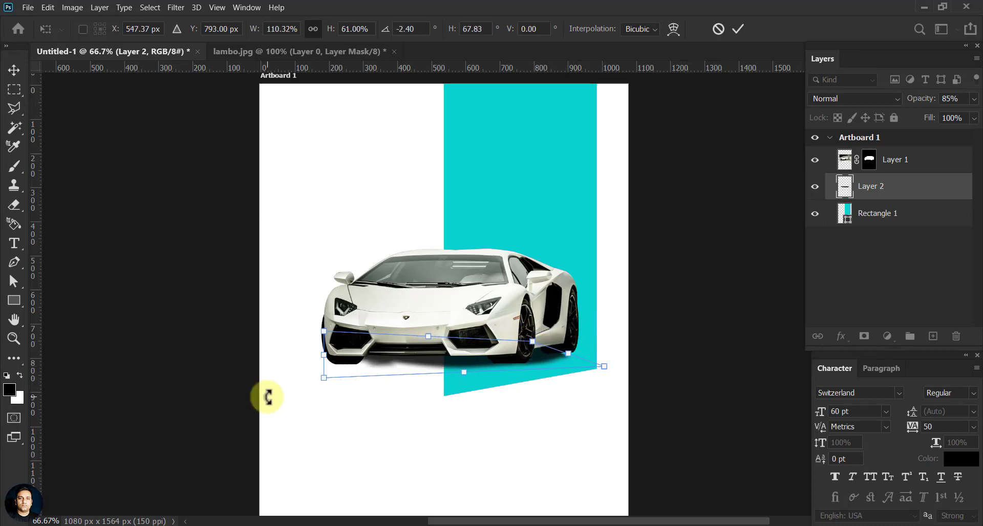
key(ctrl+z)
key(ctrl+z)
key(ctrl+z)
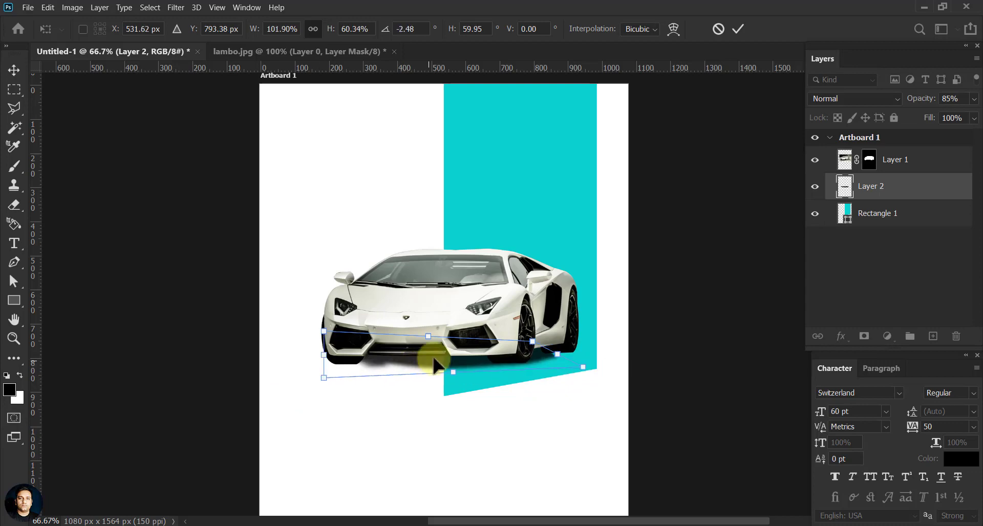
key(ctrl+z)
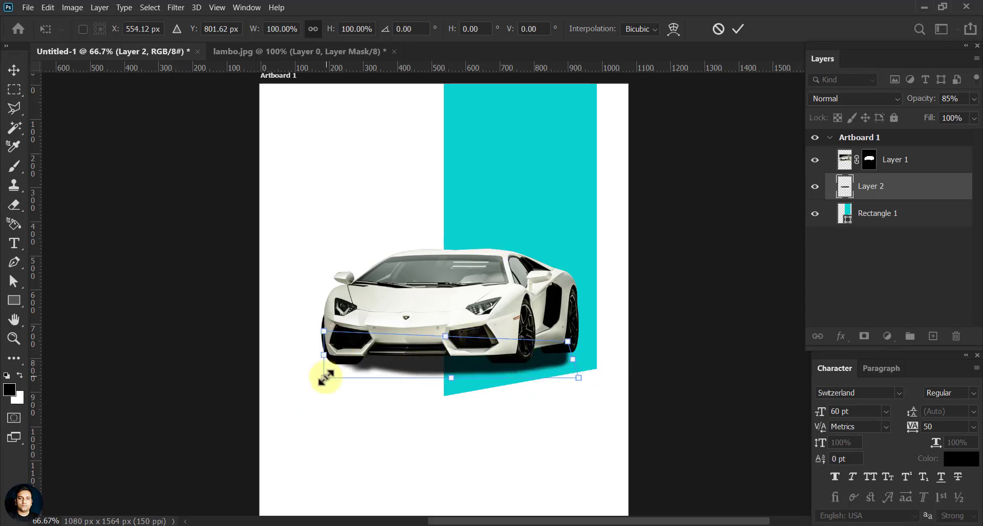
drag(324, 378, 312, 377)
drag(568, 341, 578, 337)
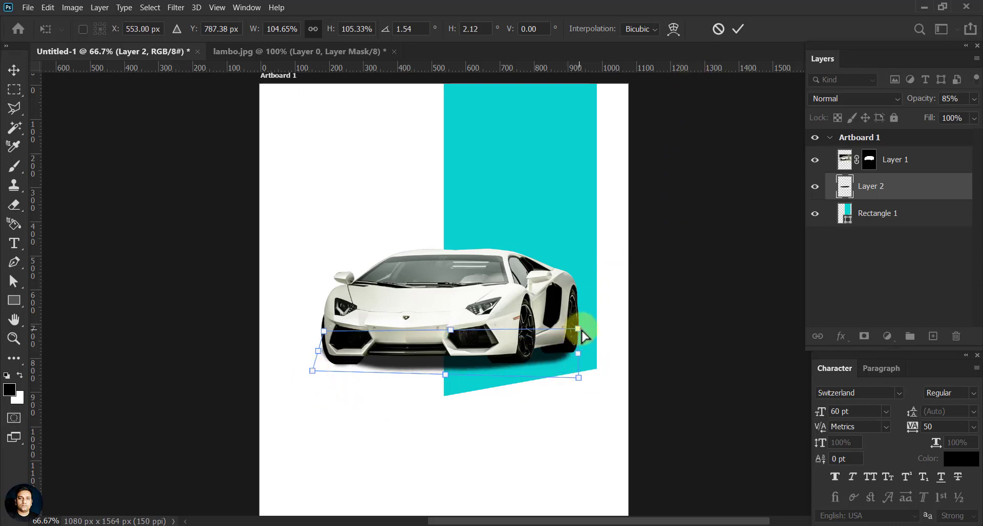
click(738, 29)
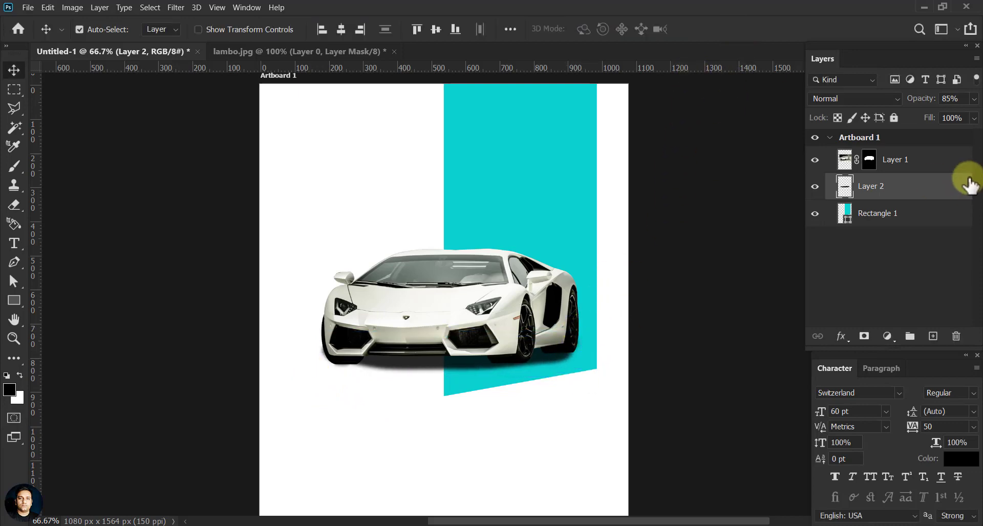
Step: Select the shadow layer and slightly adjust its width with Free Transform
click(705, 330)
key(ctrl+minus)
key(ctrl+plus)
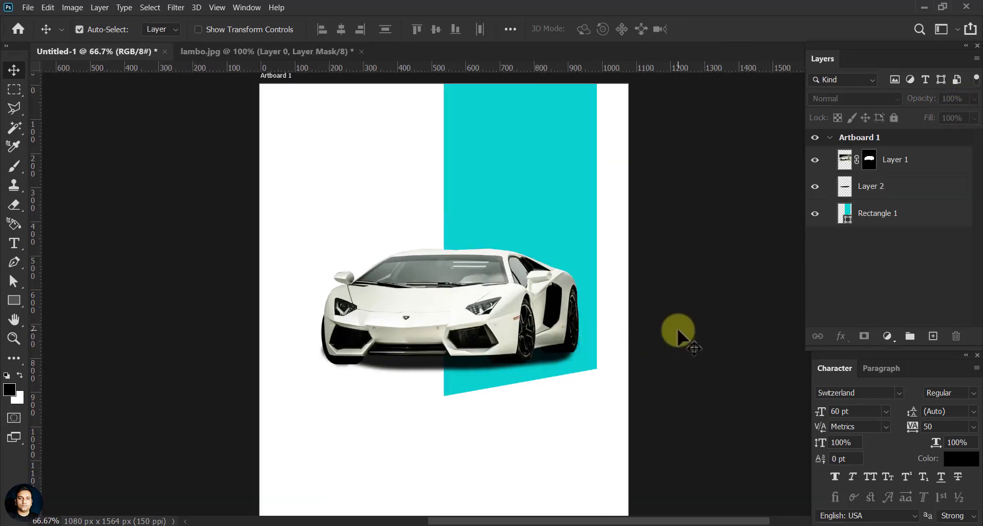
click(403, 368)
key(ctrl+t)
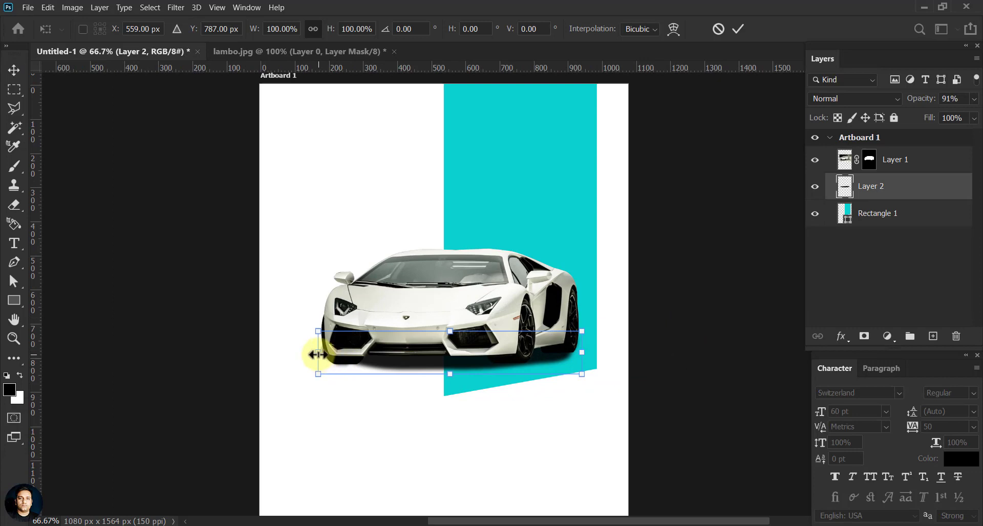
drag(318, 355, 321, 354)
drag(582, 352, 584, 353)
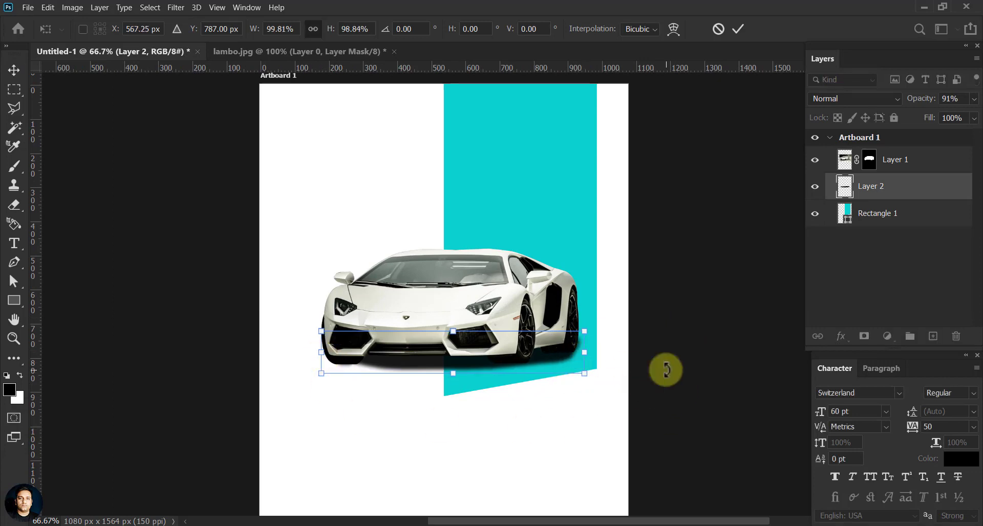
Step: Raise the shadow layer's opacity to 93%, then deselect and recenter the flyer
click(974, 99)
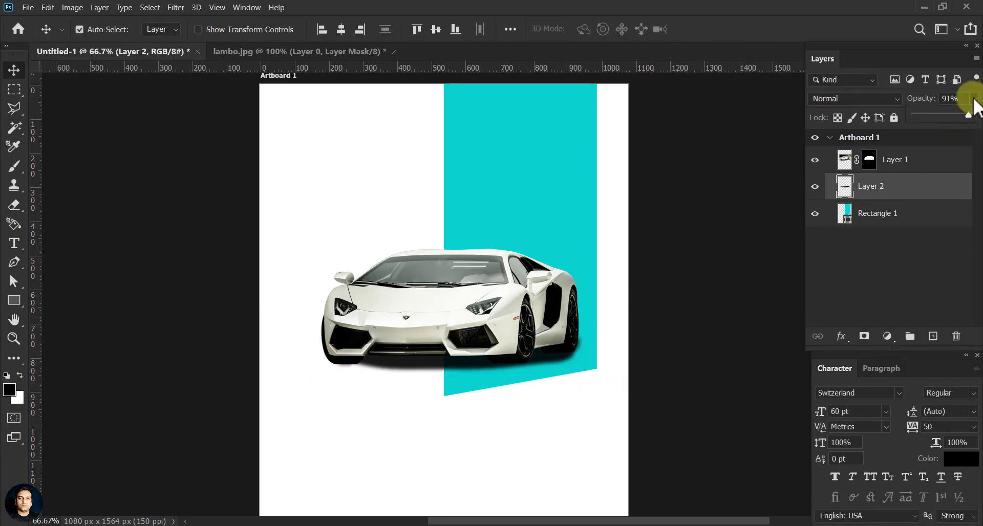
drag(963, 119, 965, 124)
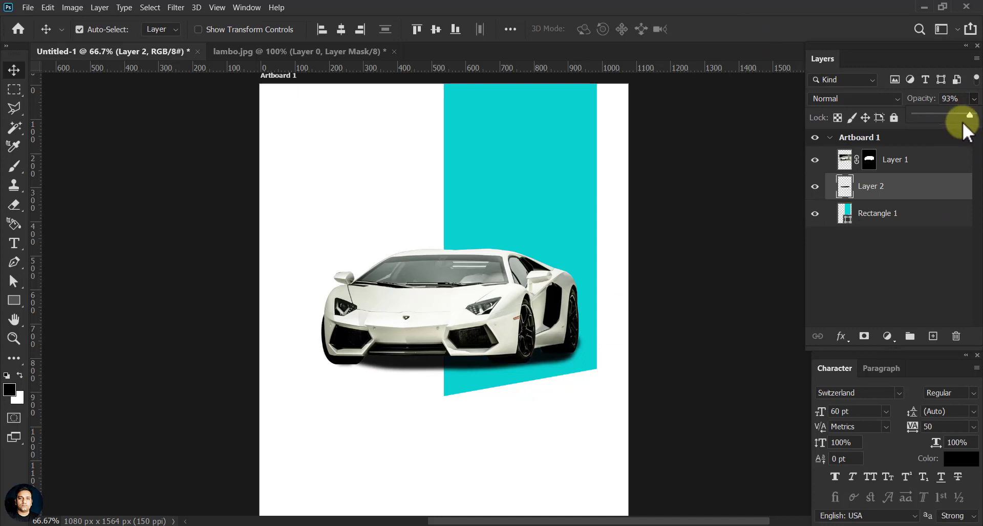
click(665, 370)
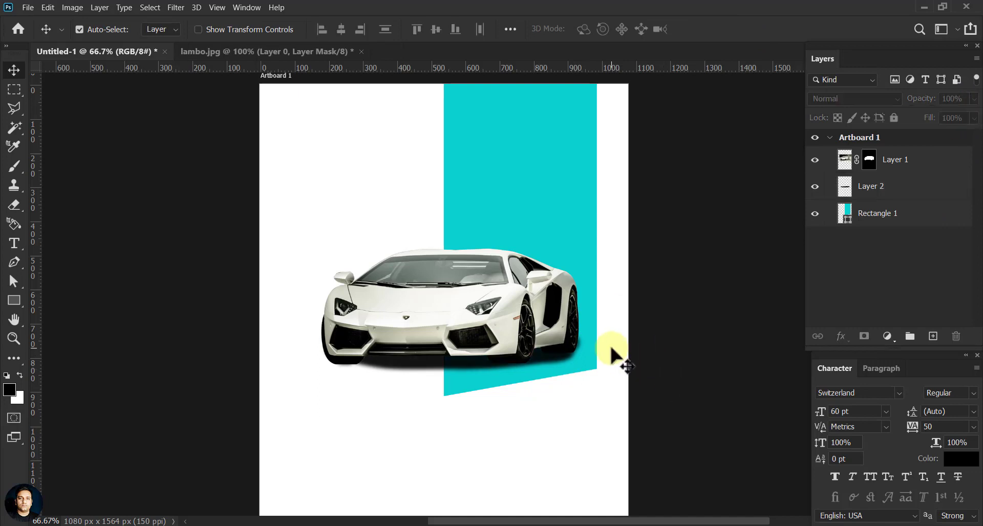
drag(592, 352, 590, 355)
click(932, 186)
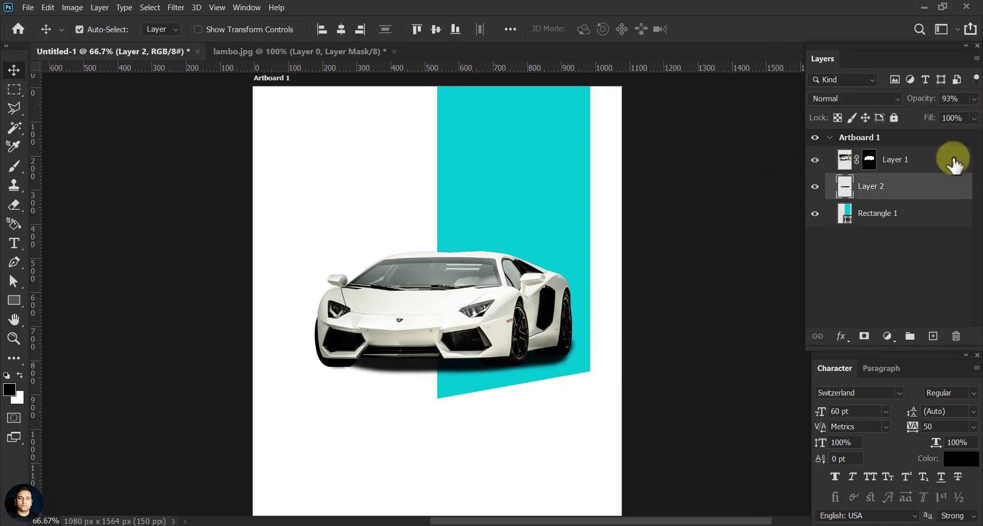
click(588, 323)
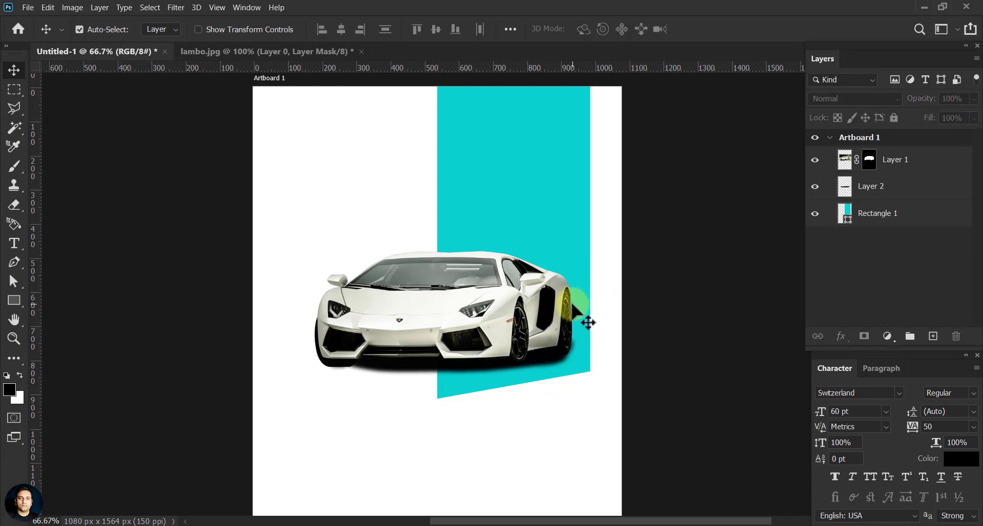
drag(589, 322, 606, 319)
drag(527, 285, 533, 318)
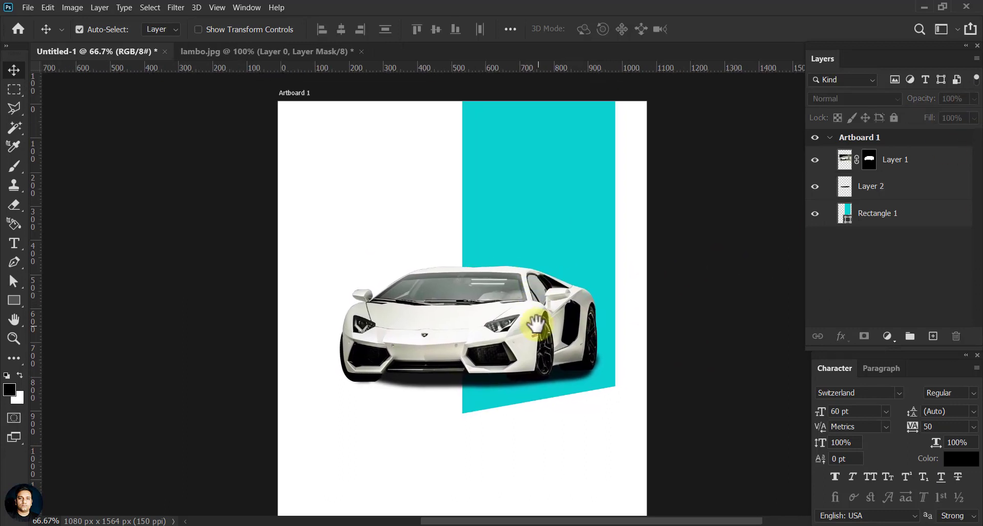
Step: Draw a rectangle across the flyer's lower part filled with CMYK 0/0/0/100 black
key(ctrl+minus)
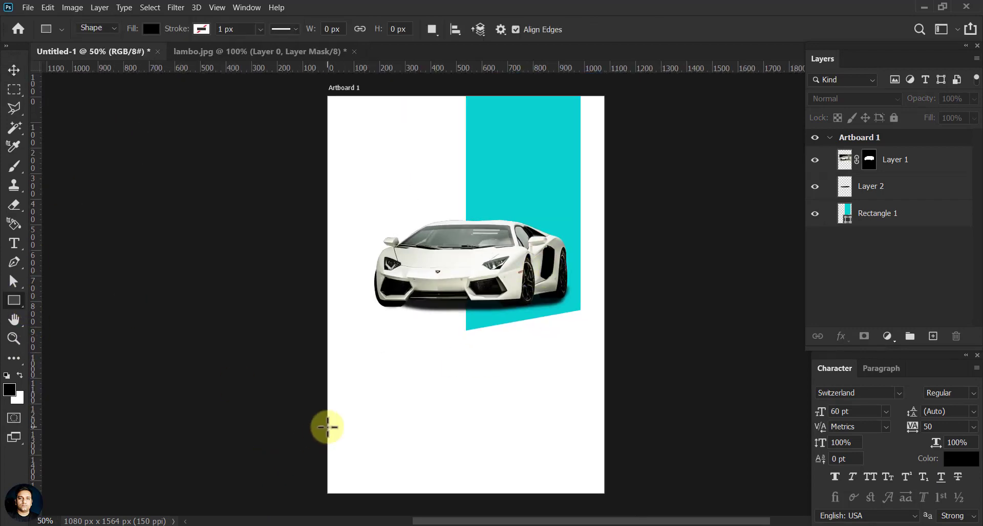
drag(324, 379, 606, 456)
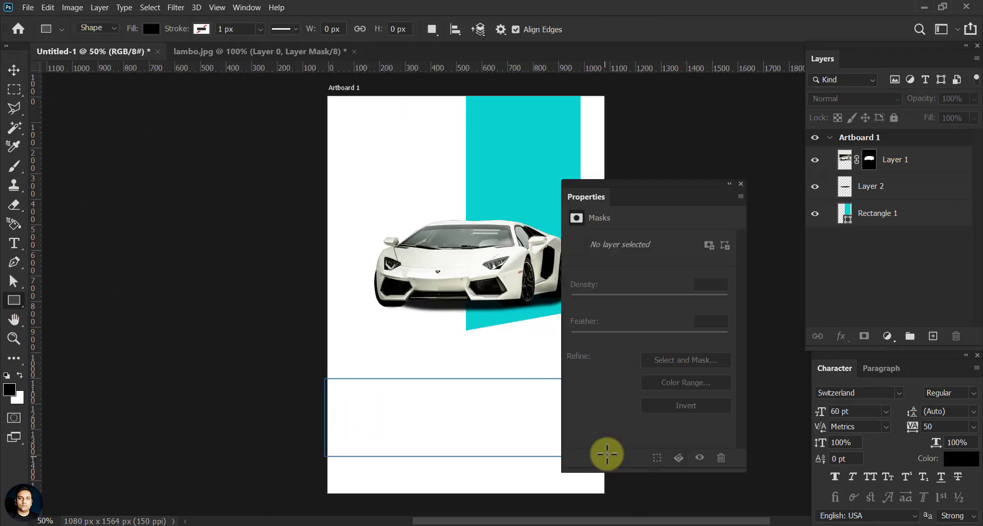
click(576, 286)
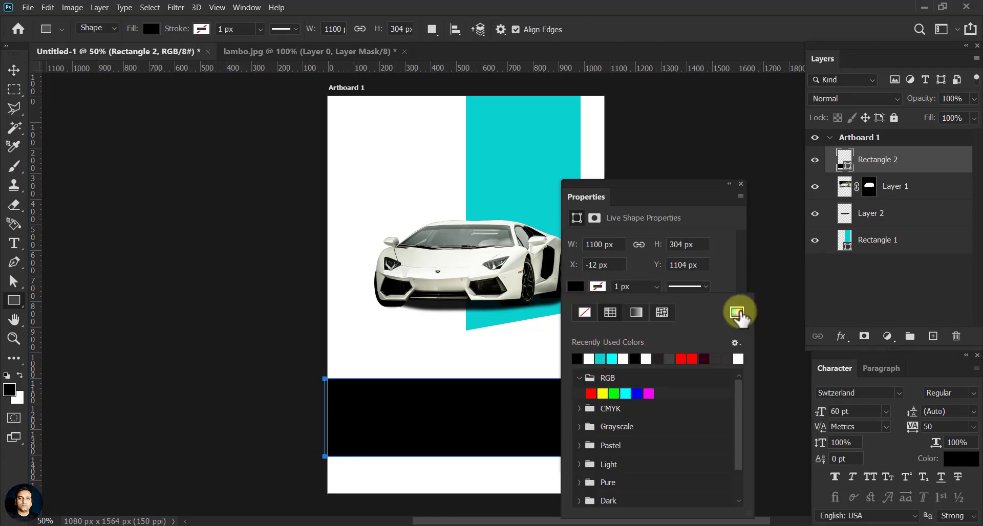
click(737, 312)
text(0)
click(425, 470)
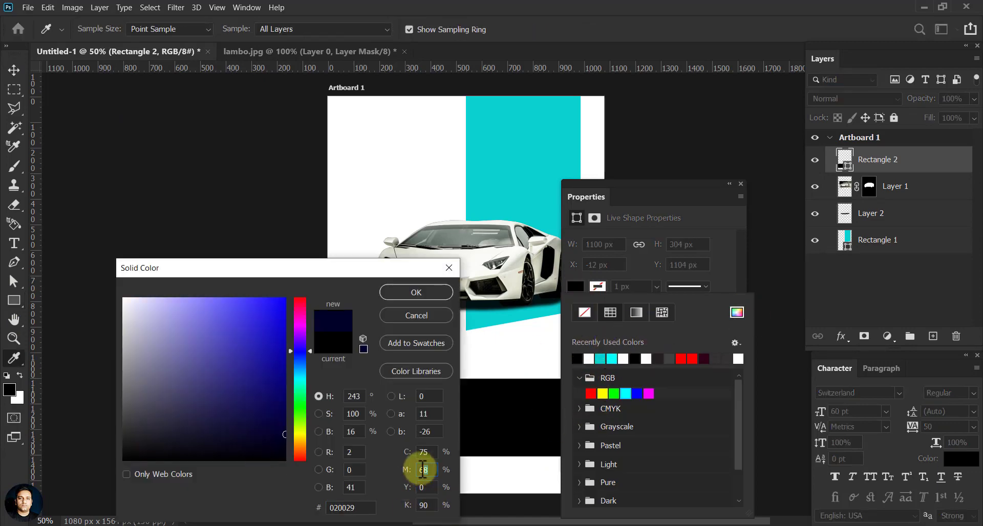
text(0)
click(425, 452)
text(0)
click(425, 506)
text(10)
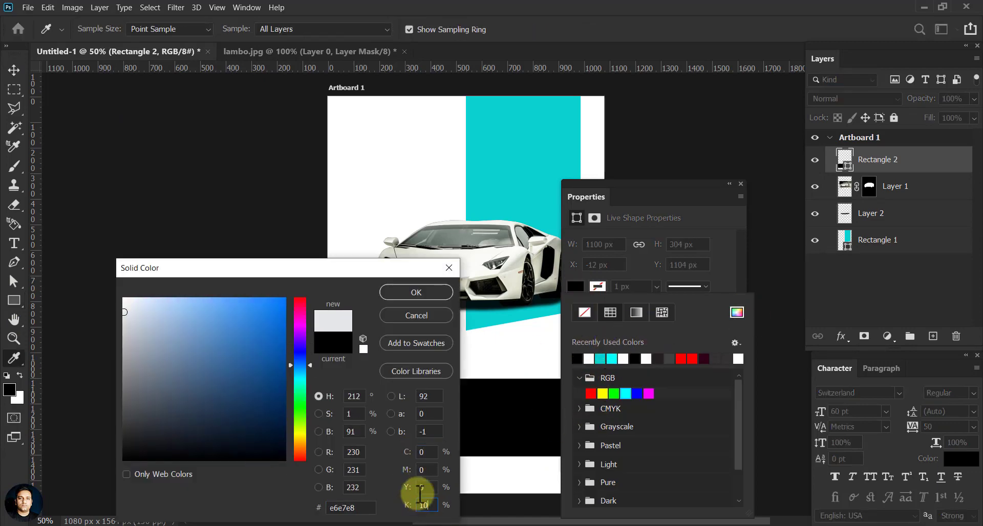
text(0)
click(427, 487)
click(407, 297)
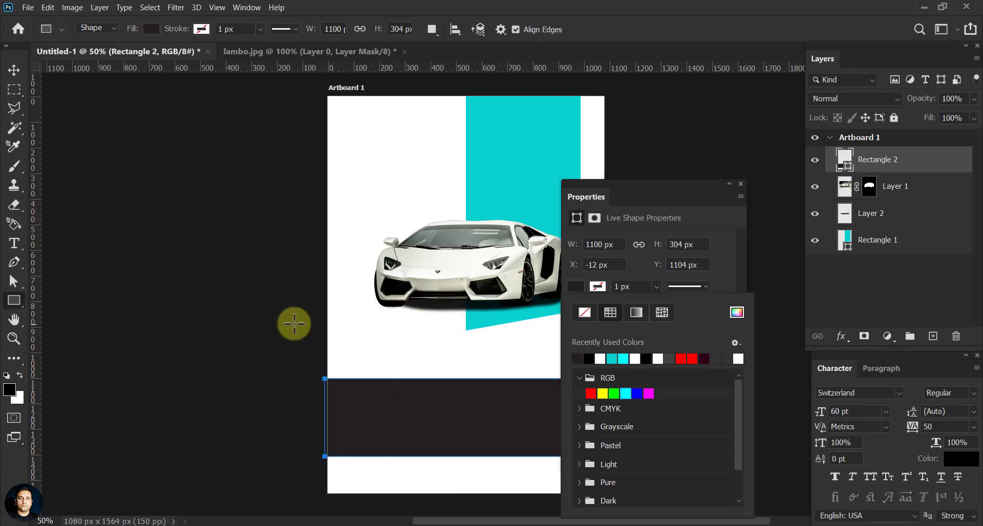
click(13, 70)
Step: Resize the dark band, move it near the bottom, and Alt-drag a duplicate below
click(218, 245)
click(412, 421)
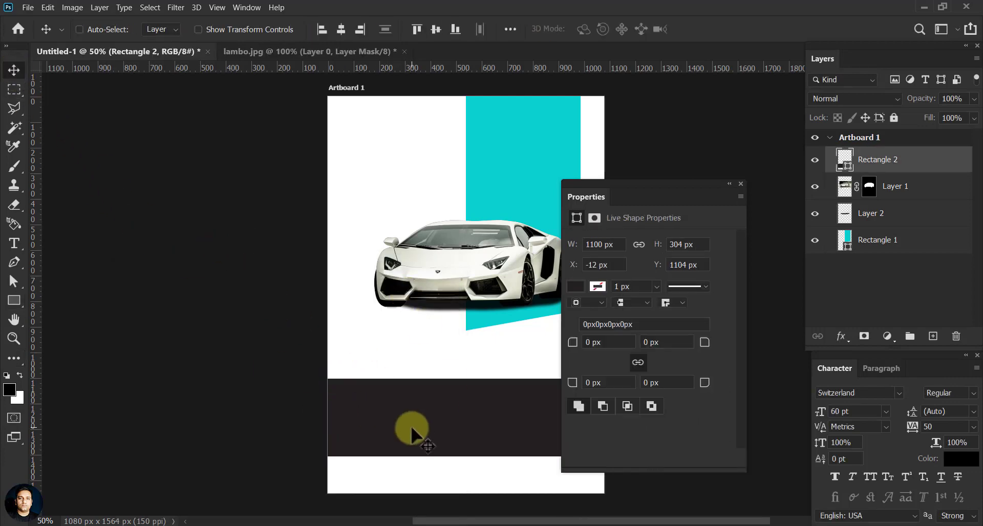
key(ctrl+t)
mouse_move(464, 379)
mouse_down()
mouse_move(470, 361)
mouse_move(470, 379)
mouse_up()
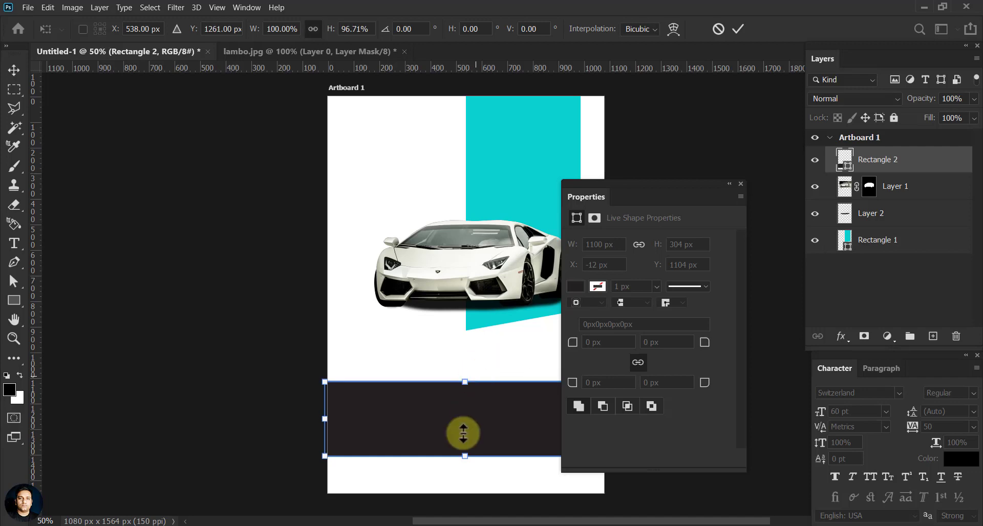
drag(466, 422, 468, 443)
key(Return)
drag(648, 197, 696, 191)
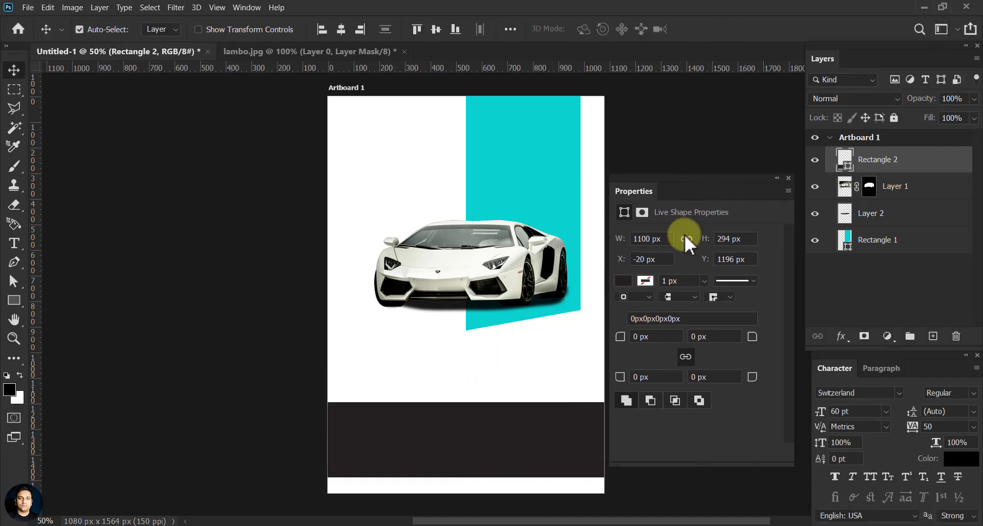
drag(501, 439, 503, 497)
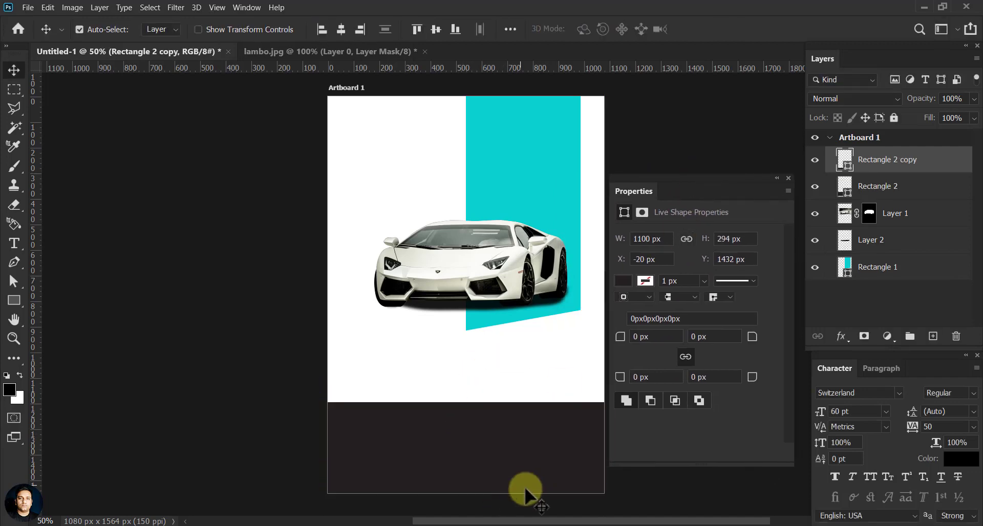
Step: Recolour the duplicate band with teal sampled from the flyer's stripe
double_click(845, 162)
click(529, 193)
click(419, 290)
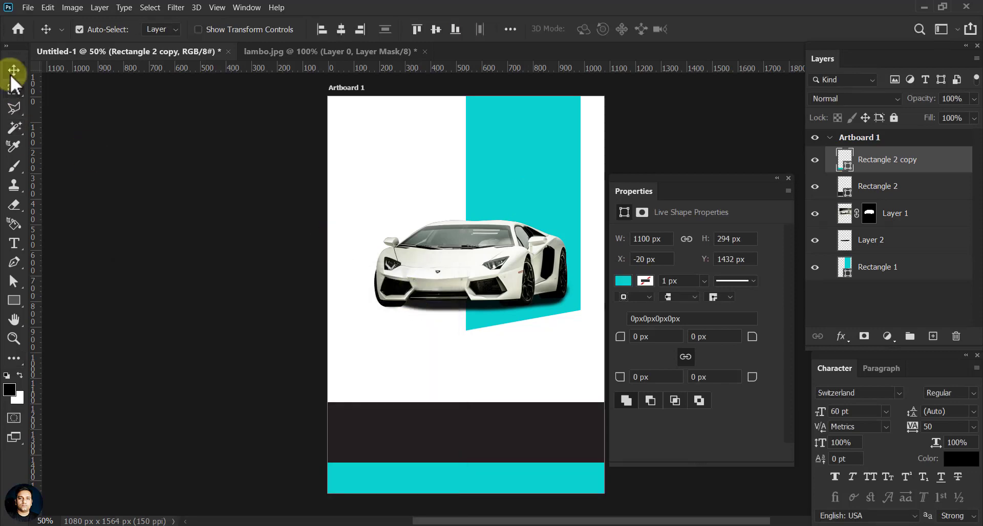
Step: Move the teal band into place and halve it to a thin 147 px strip
drag(374, 486, 484, 486)
key(ctrl+t)
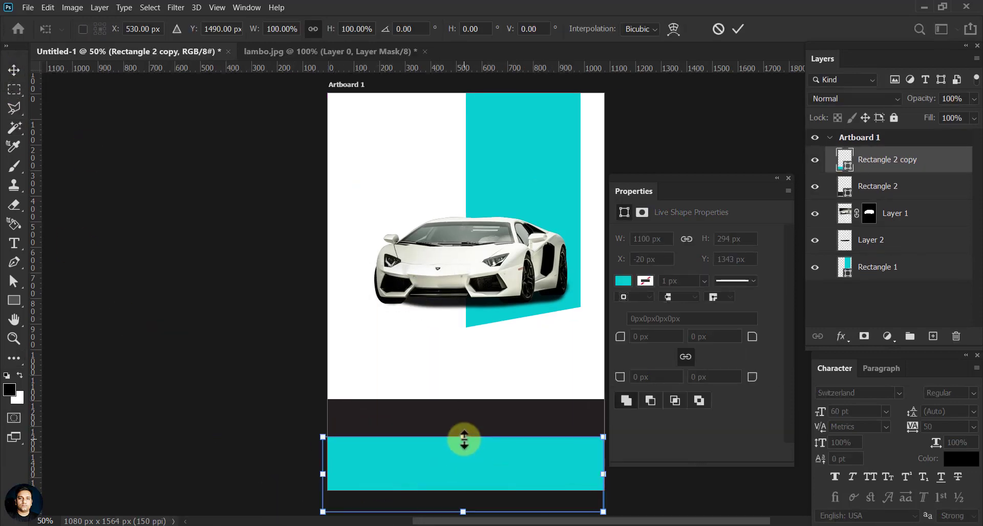
drag(464, 439, 464, 475)
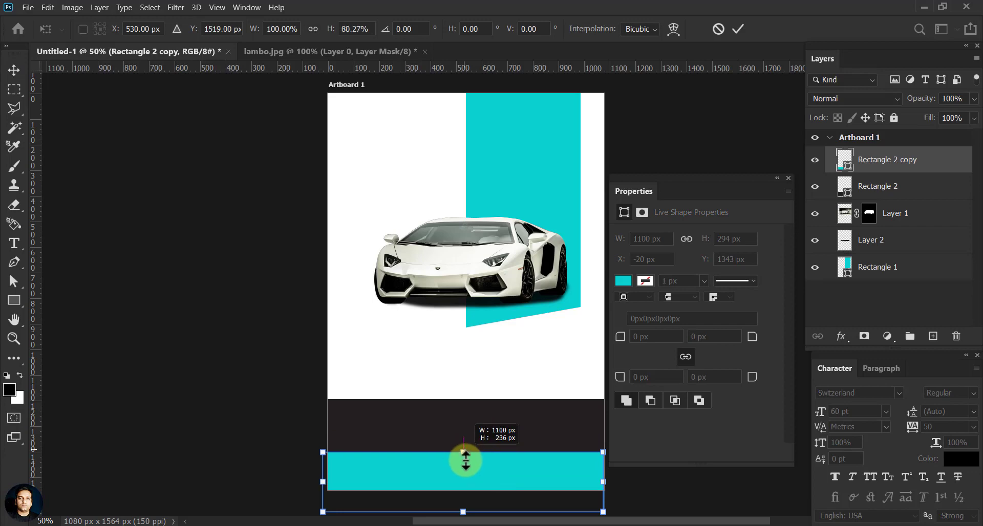
click(739, 32)
click(528, 453)
click(184, 401)
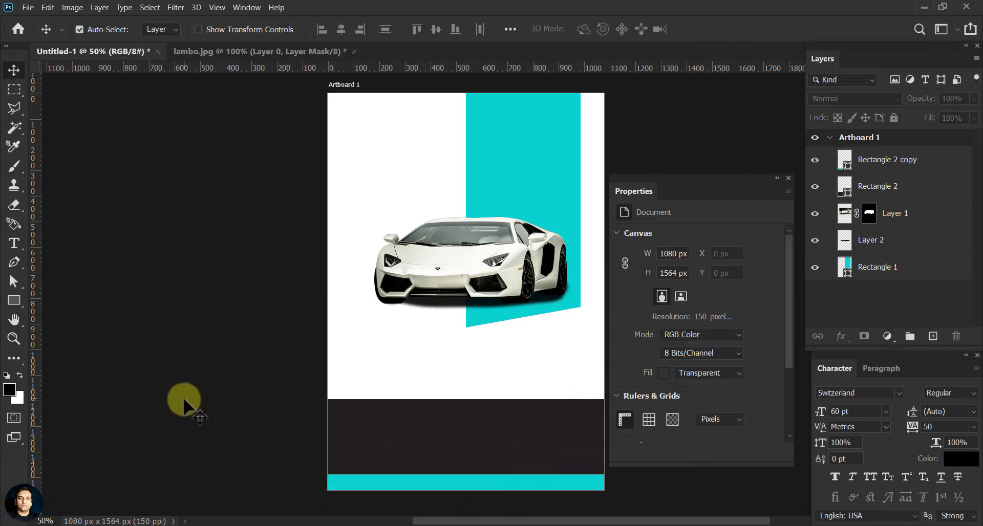
Step: Draw a light-grey rectangle below the car on the left, above the teal stripe layer
click(901, 267)
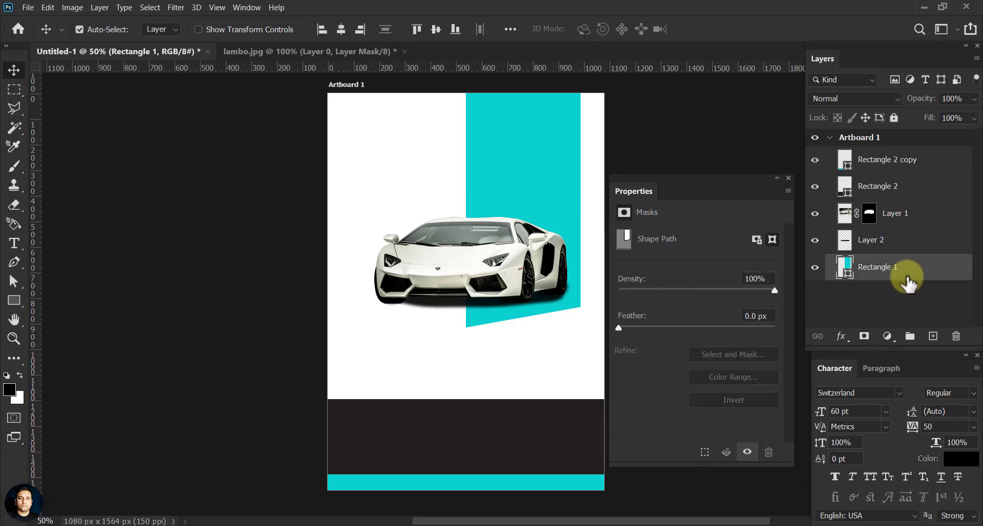
click(14, 301)
drag(324, 315, 497, 399)
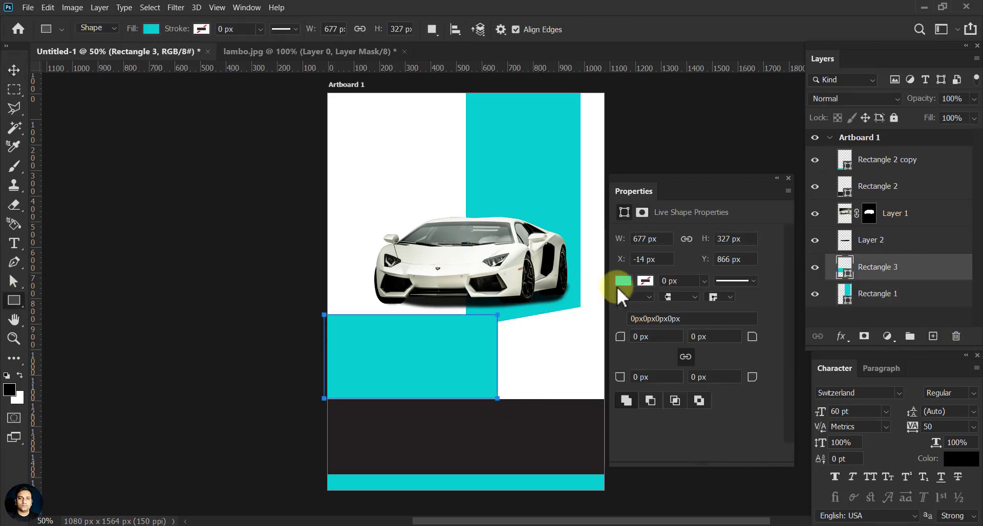
click(623, 281)
click(784, 307)
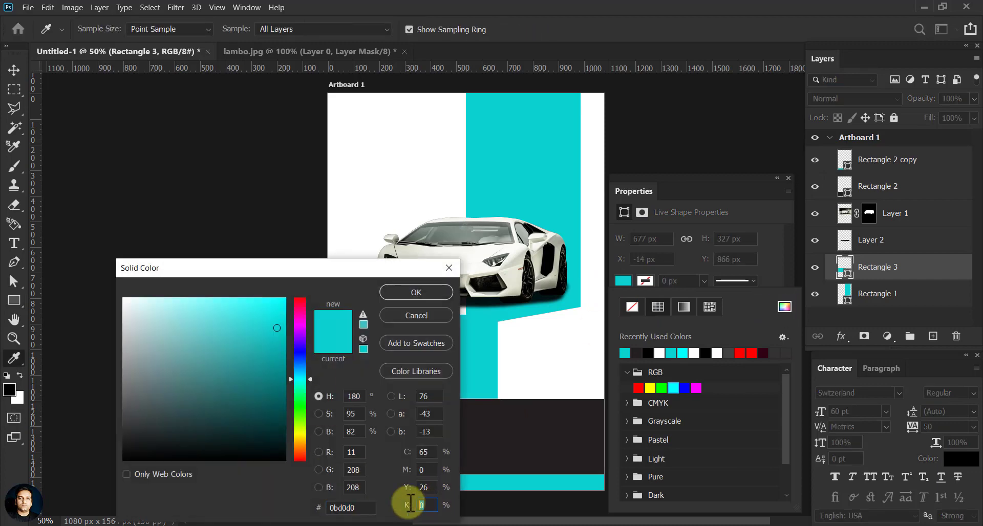
text(20)
click(423, 488)
text(0)
click(425, 452)
text(0)
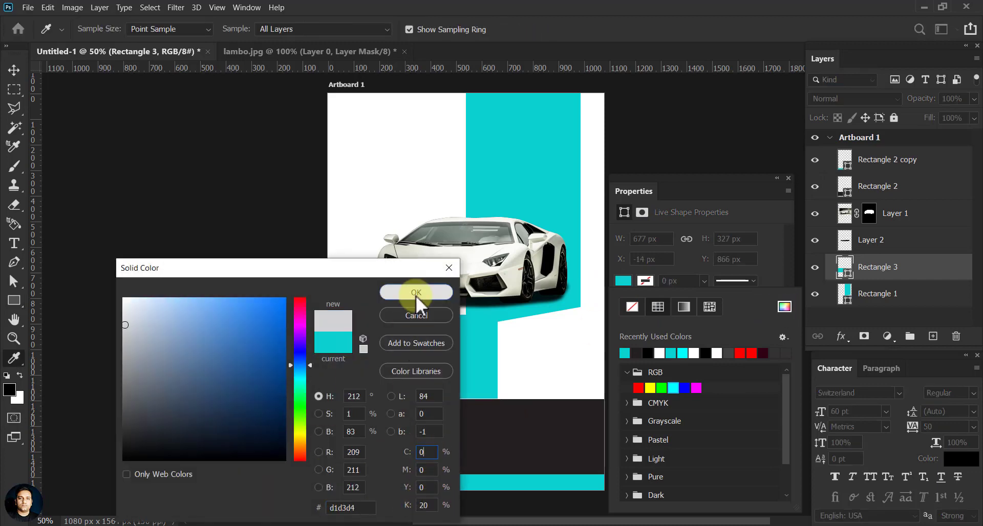
click(416, 293)
click(13, 69)
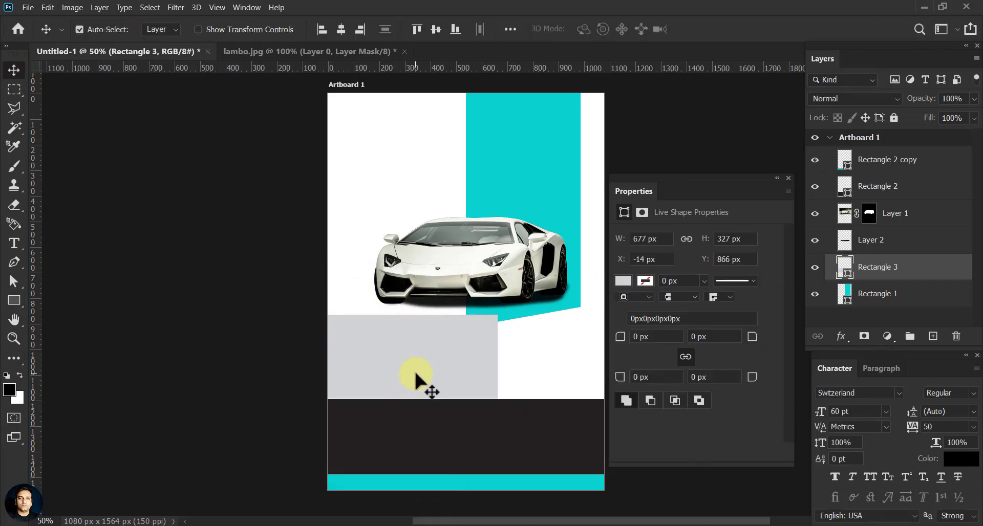
Step: Distort the grey rectangle's corners into a slanted shape pointing toward the car
key(ctrl+t)
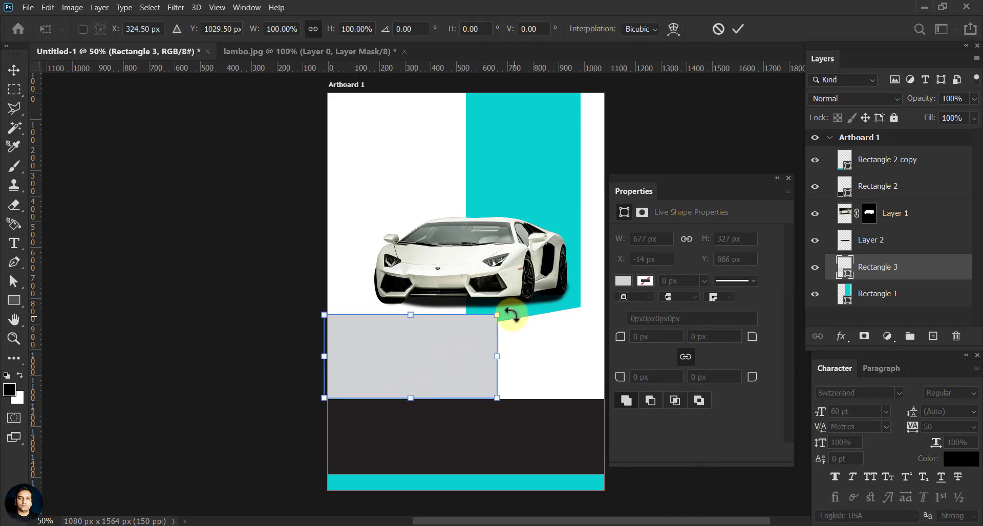
drag(325, 315, 325, 331)
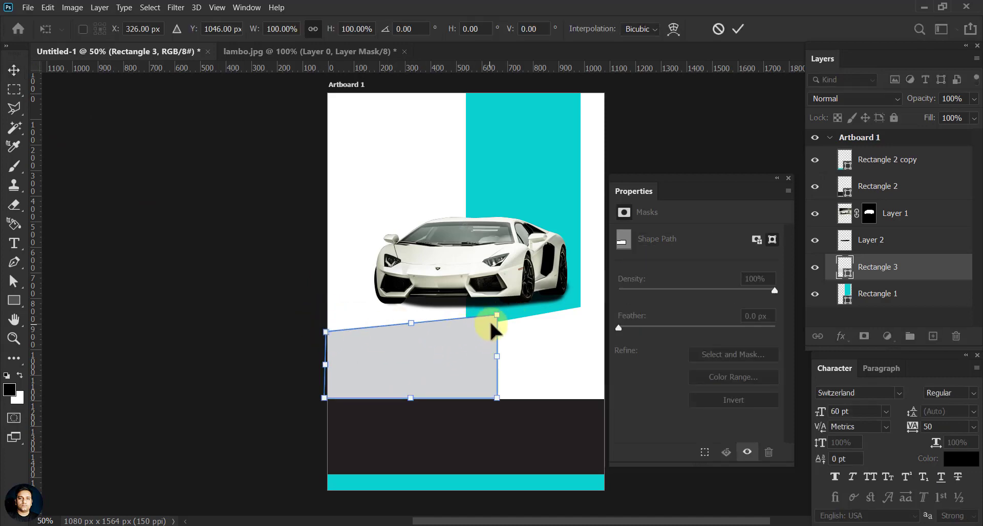
drag(497, 316, 457, 277)
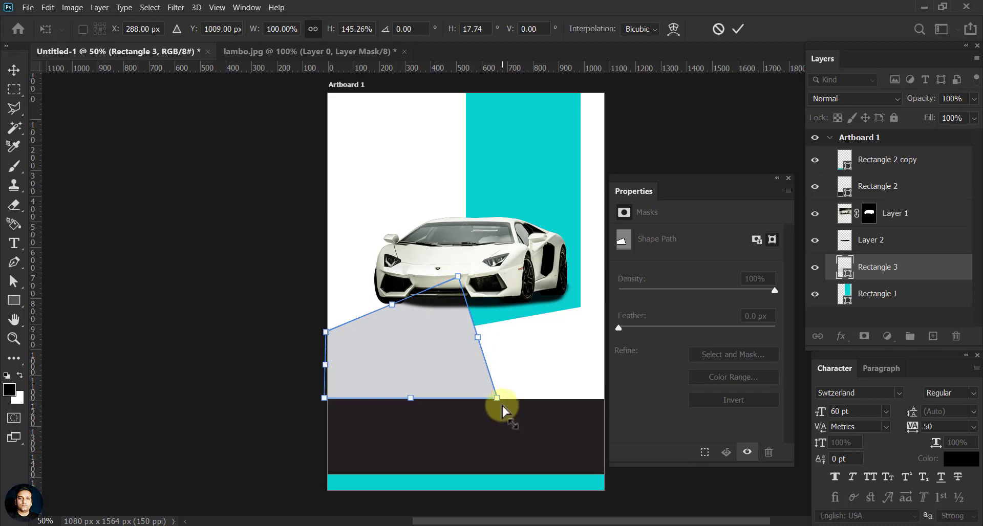
drag(501, 406, 484, 407)
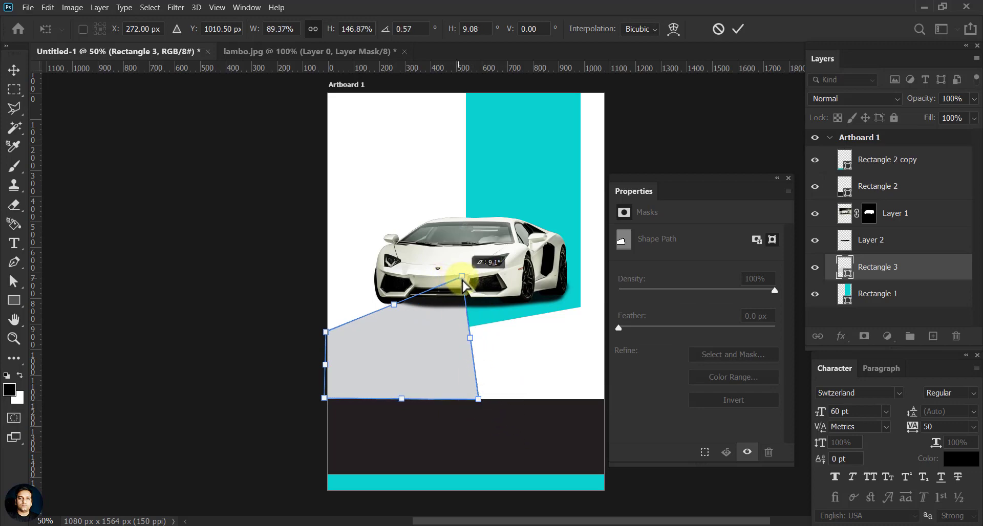
drag(462, 279, 481, 280)
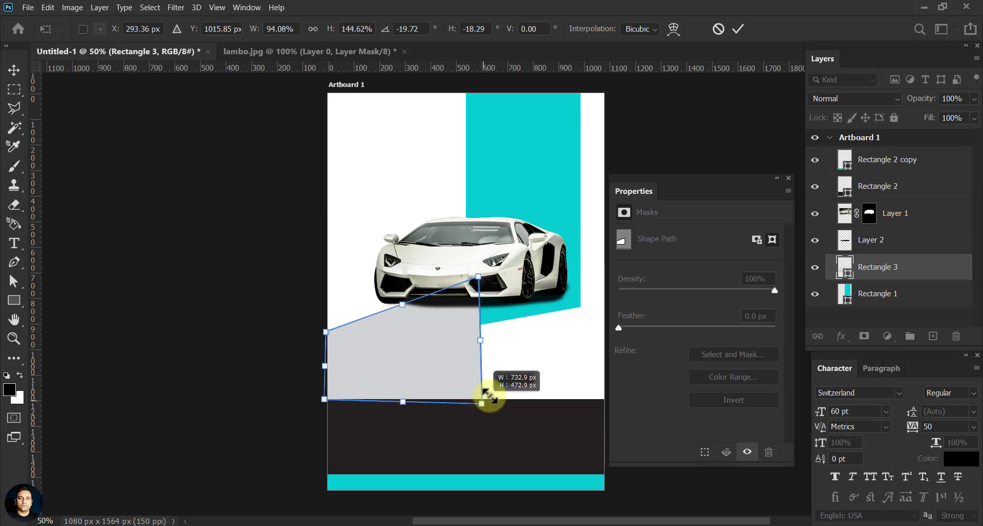
click(738, 29)
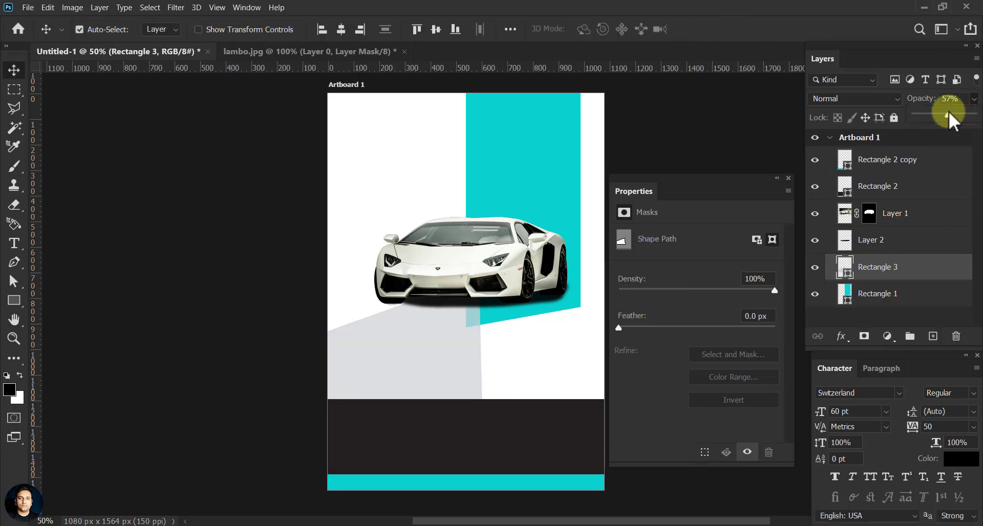
Step: Fade the grey shape to 50% opacity and deselect it
drag(948, 111, 945, 112)
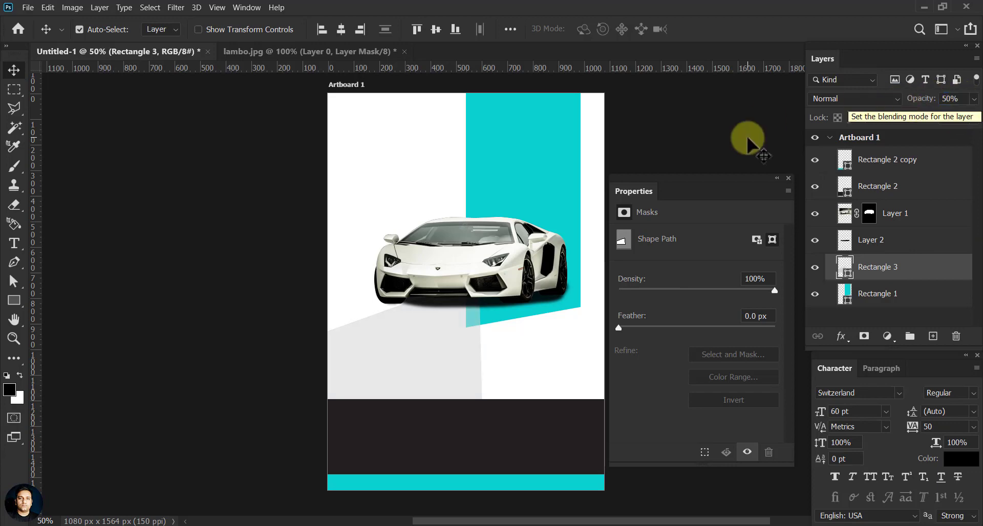
click(200, 293)
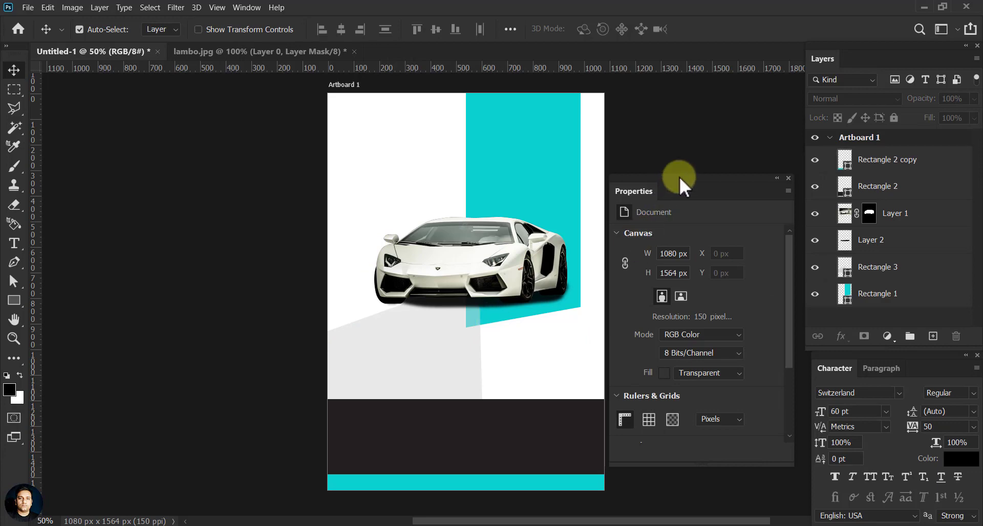
drag(680, 177, 697, 184)
Step: Type a CARDEALER heading above the car and set it in SwitzerlandBlack
mouse_move(474, 275)
mouse_down()
mouse_move(342, 271)
mouse_move(340, 281)
mouse_up()
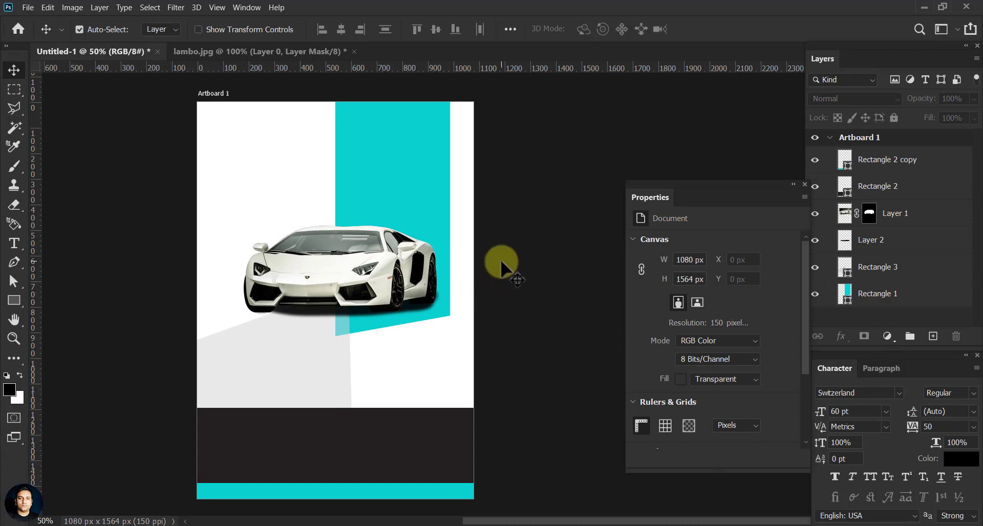
click(14, 243)
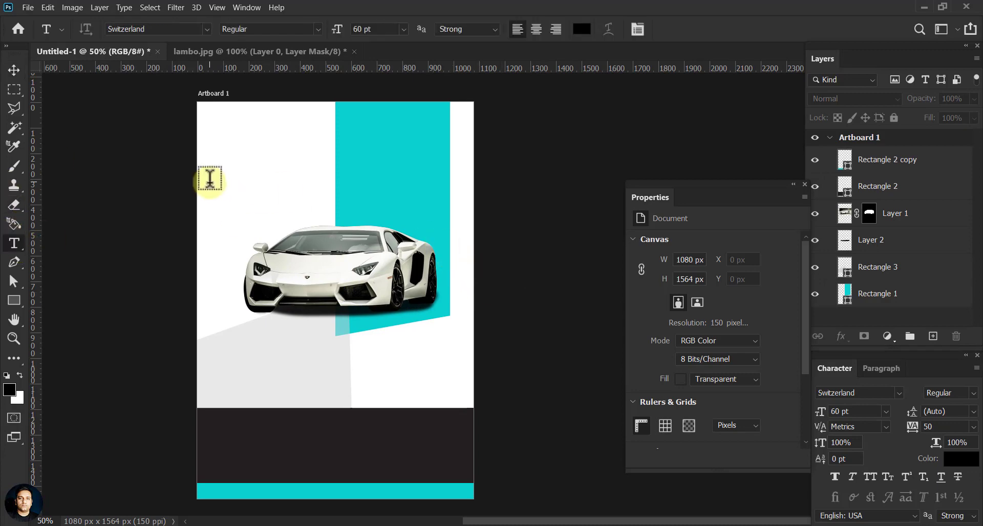
click(225, 156)
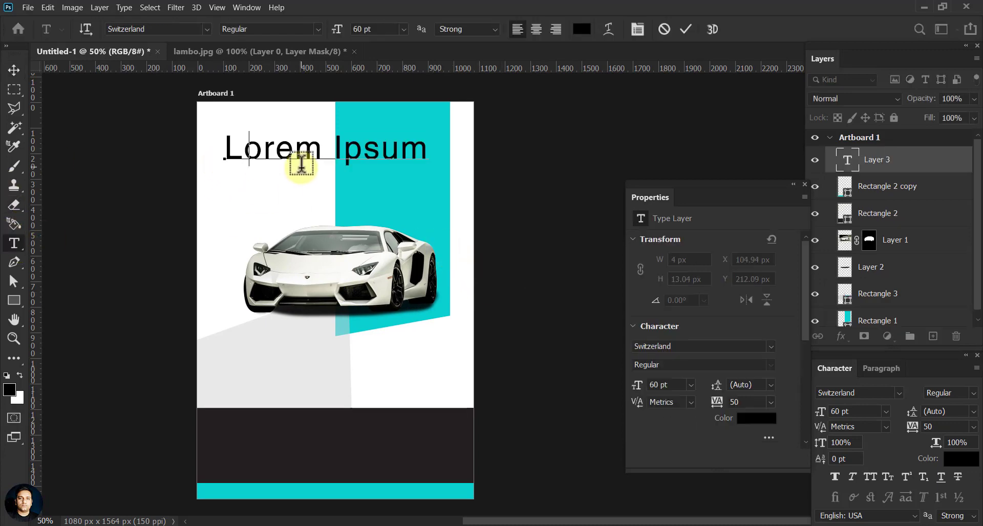
text(CC)
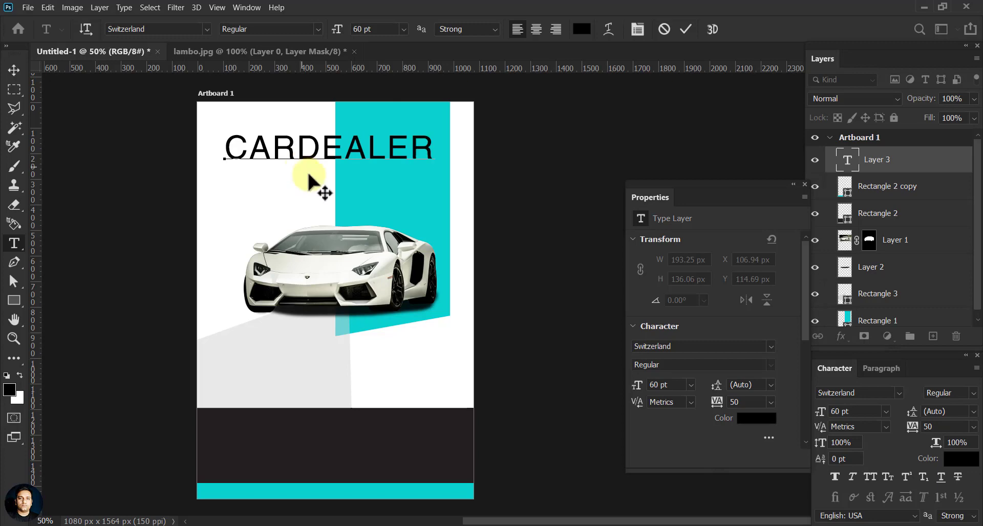
click(13, 70)
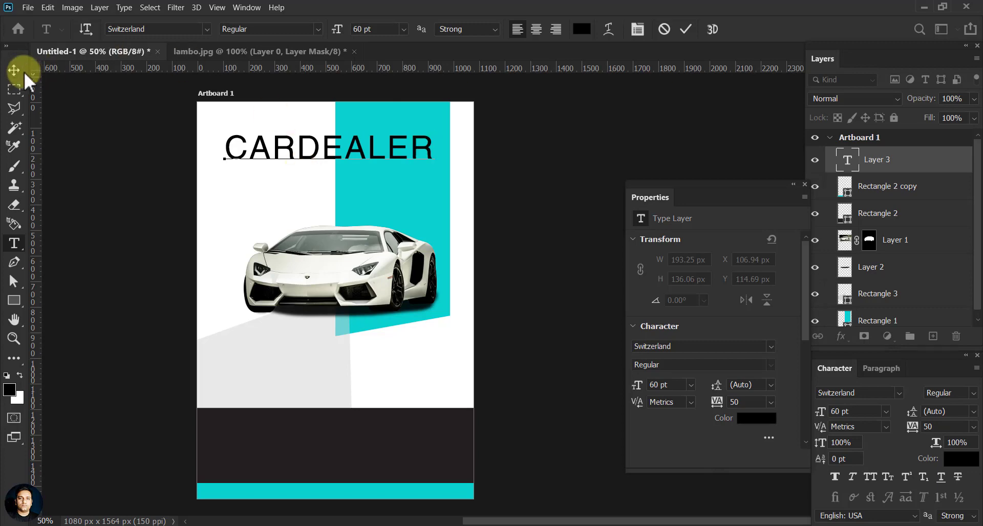
click(899, 394)
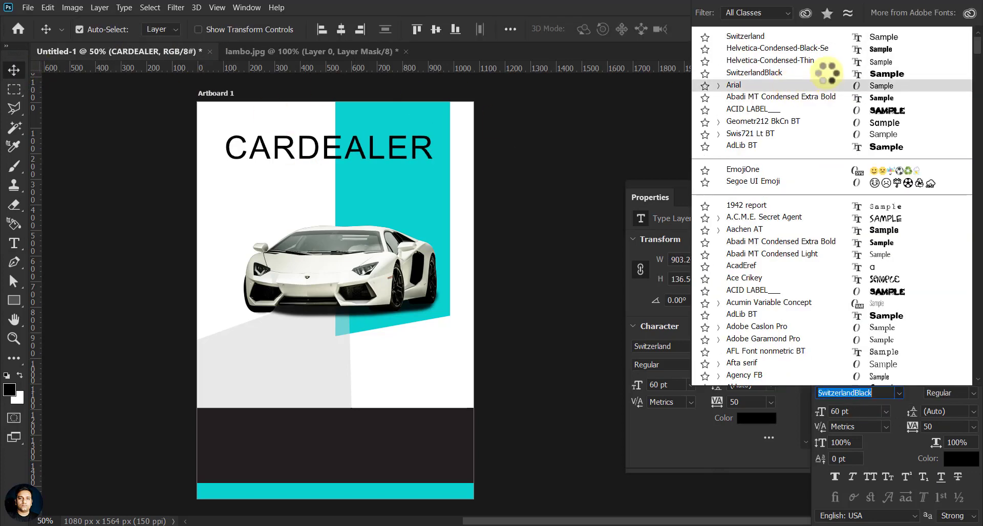
click(825, 77)
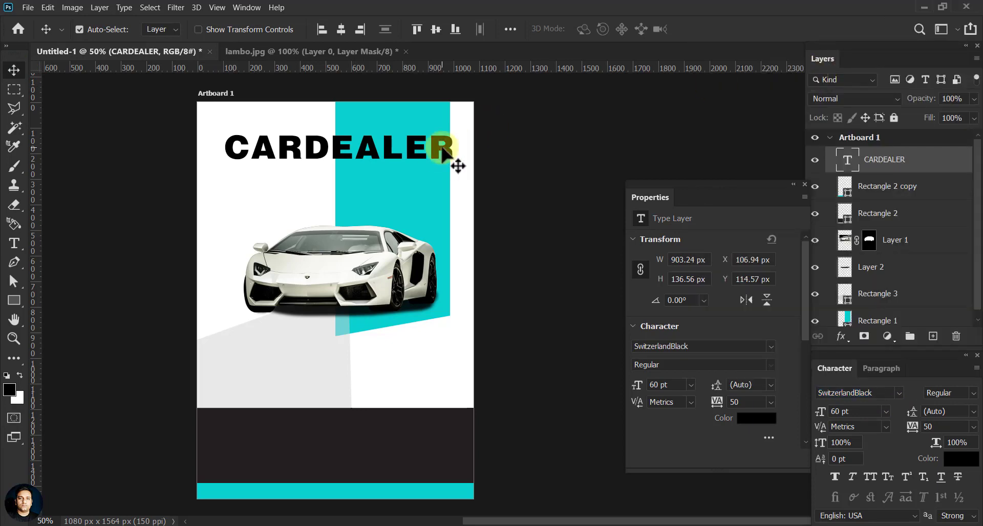
Step: Shrink the heading to about 43% and place it at the top of the teal stripe
key(ctrl+t)
mouse_move(433, 161)
mouse_down()
mouse_move(327, 153)
mouse_move(397, 160)
mouse_up()
drag(318, 149, 342, 154)
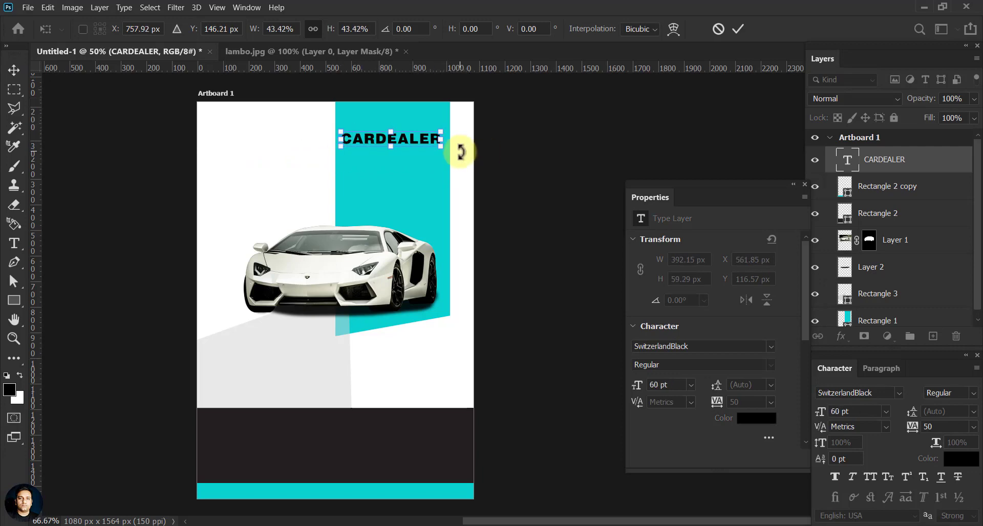
Step: Enlarge the CARDEALER heading to about 45% and nudge it up on the teal stripe
scroll(461, 151, up, 5)
mouse_move(512, 220)
mouse_down()
mouse_move(525, 239)
mouse_move(523, 230)
mouse_up()
drag(114, 229, 121, 230)
drag(522, 230, 531, 230)
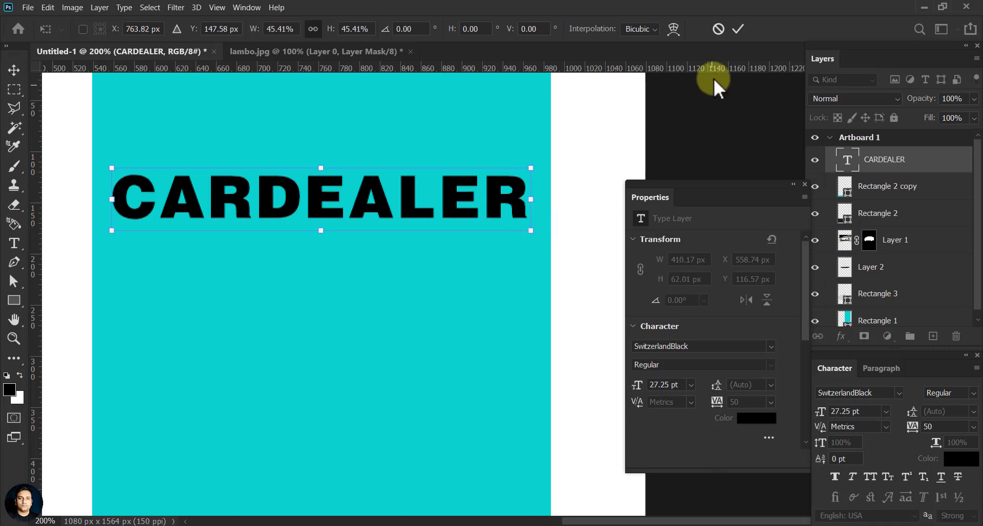
key(Return)
drag(441, 217, 438, 193)
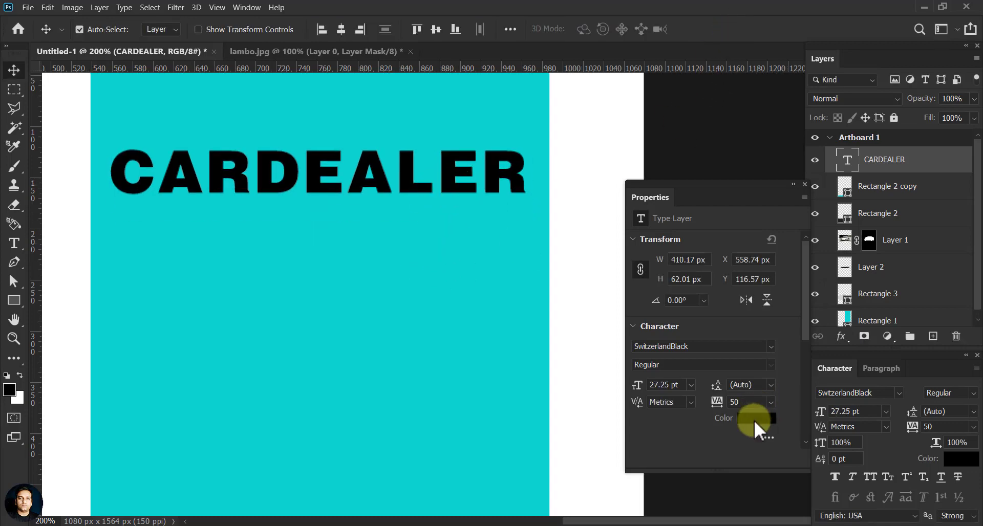
Step: Set the heading text colour to white (#ffffff)
click(754, 420)
text(ffffff)
key(Return)
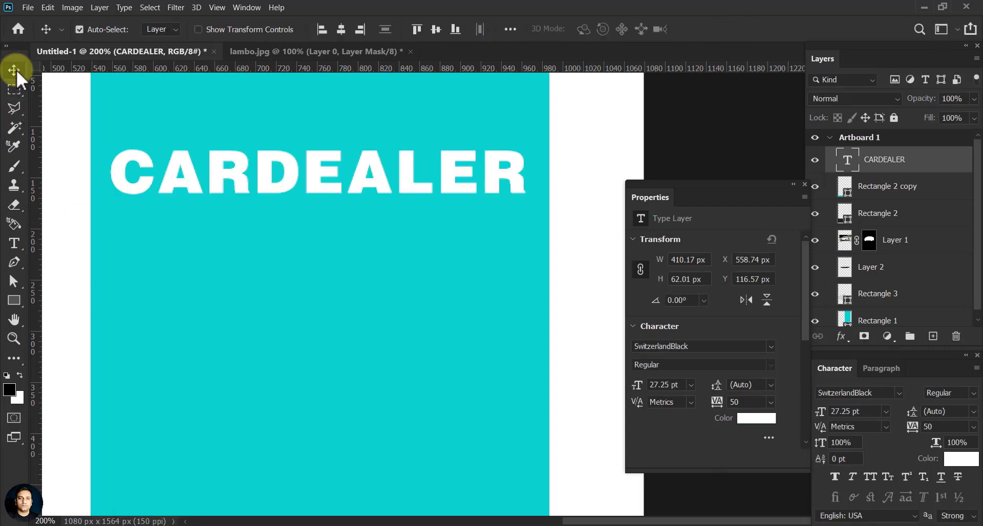
Step: Change the CARDEALER font to Geometr212 BkCn BT, undoing an accidental artboard duplicate
double_click(842, 163)
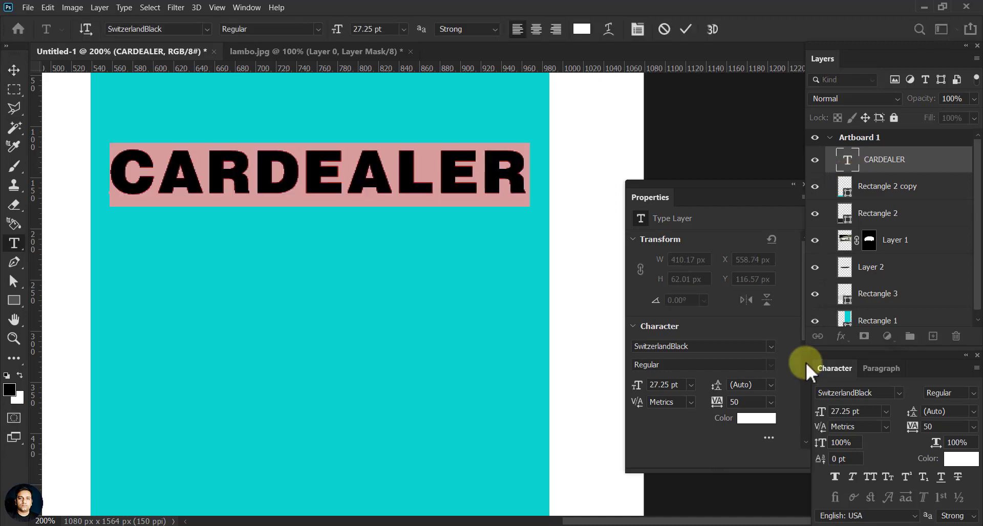
click(769, 348)
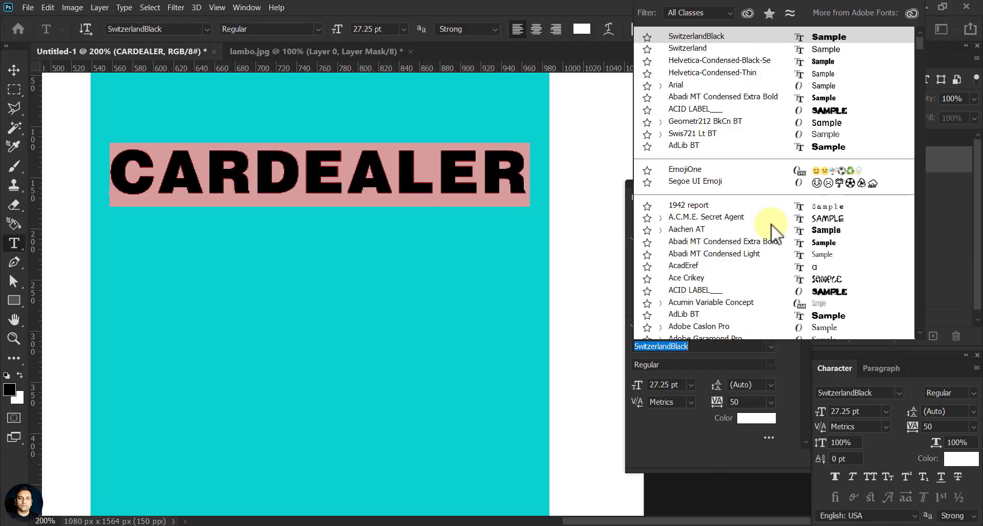
click(736, 126)
click(14, 70)
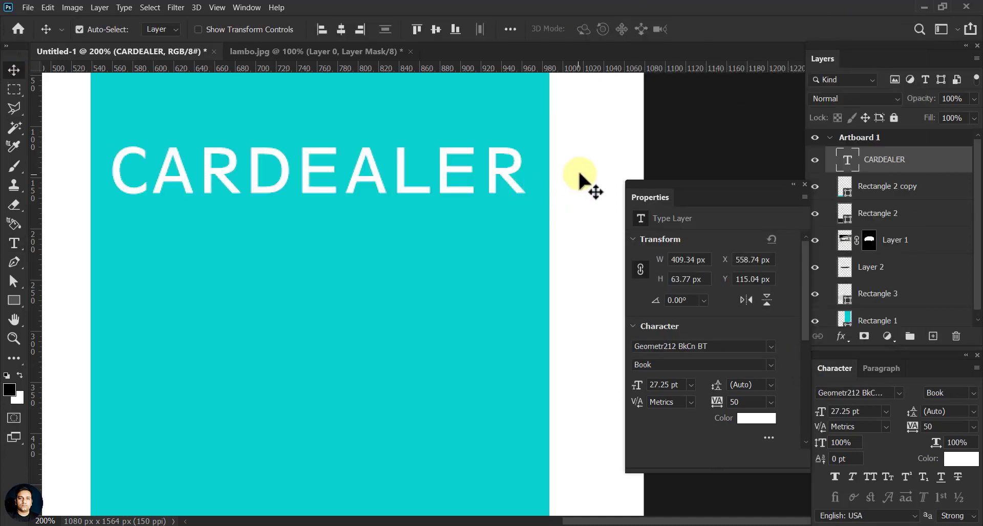
click(507, 210)
drag(445, 172, 437, 259)
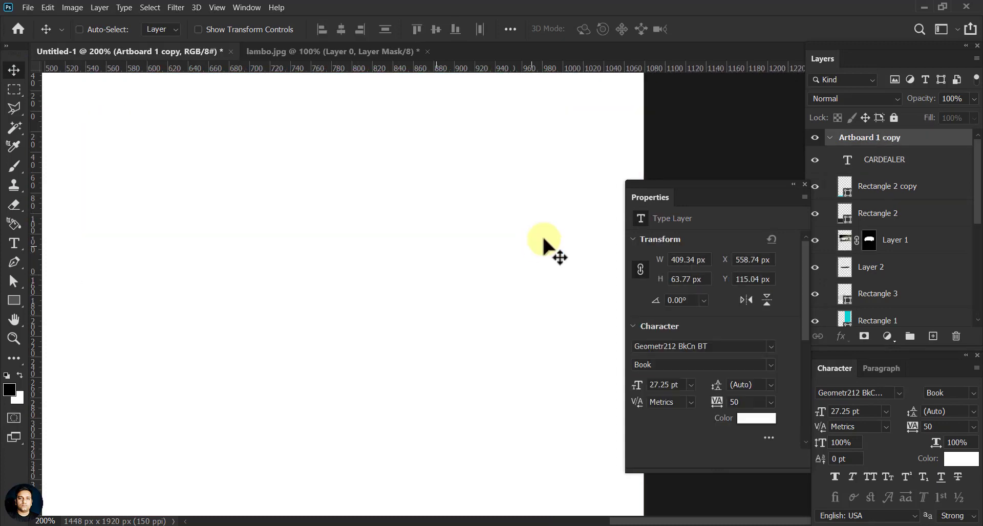
key(ctrl+z)
Step: Duplicate CARDEALER below itself, retype the copy as FLYER, and align it to CARDEALER's right edge
click(502, 176)
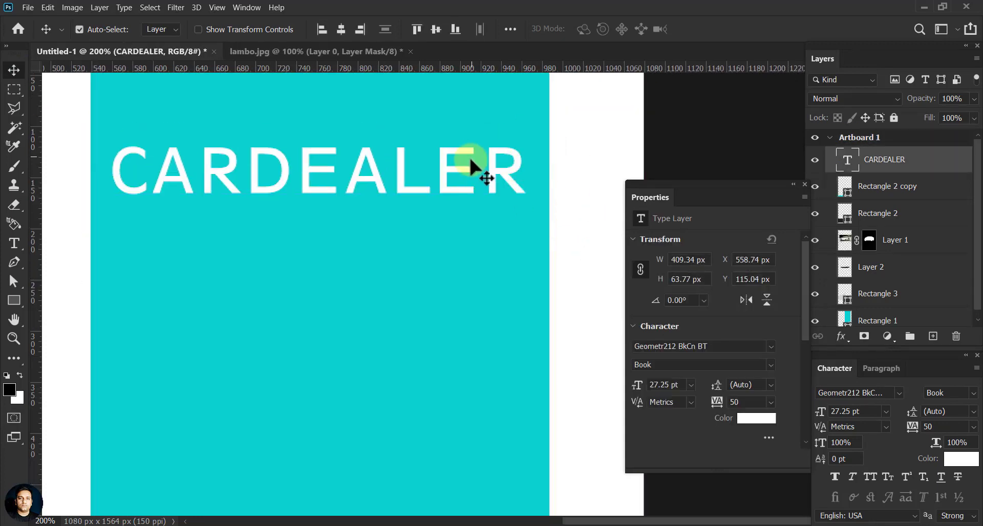
drag(504, 176, 496, 262)
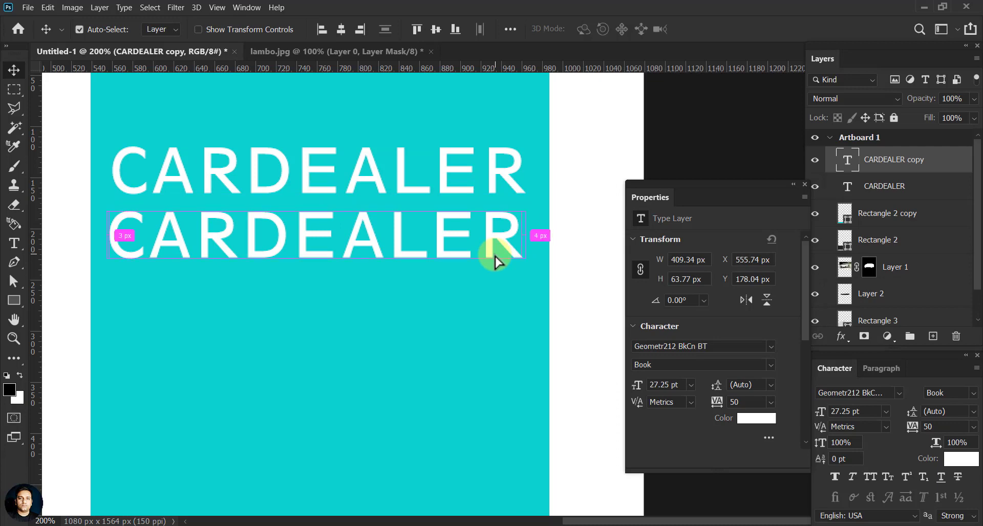
double_click(472, 229)
text(F)
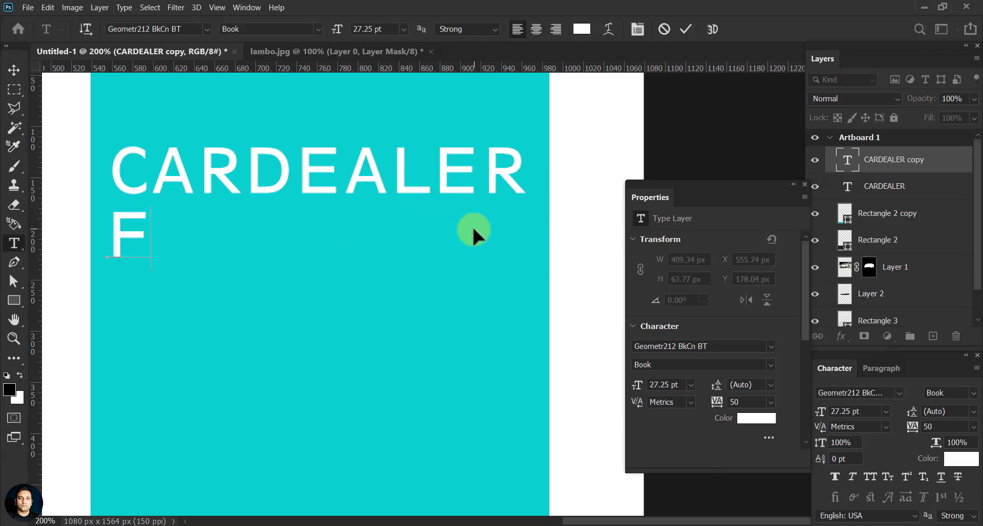
text(LYER)
click(14, 70)
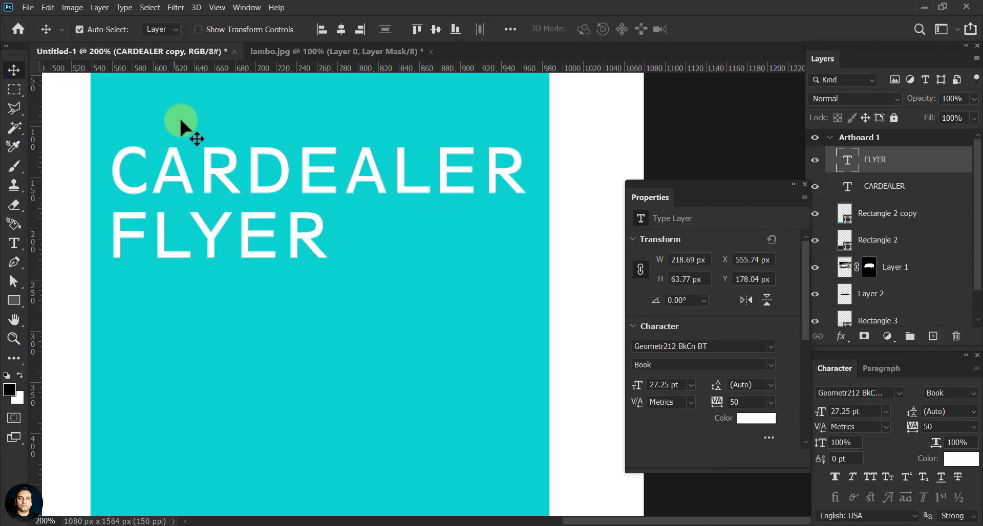
drag(295, 238, 492, 245)
click(294, 263)
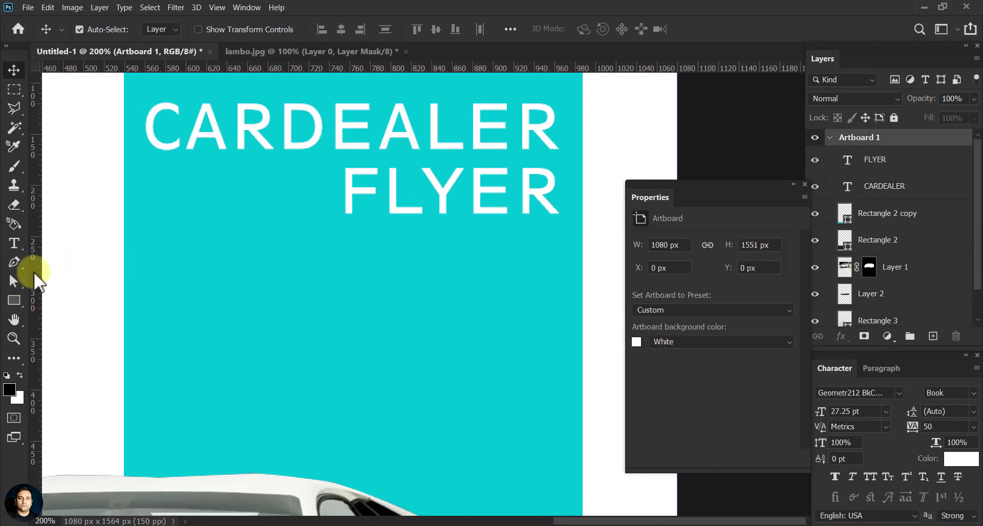
click(14, 243)
Step: Type a 12 pt GET YOUR DREAM CAR tagline and position it below FLYER
click(176, 257)
text(F)
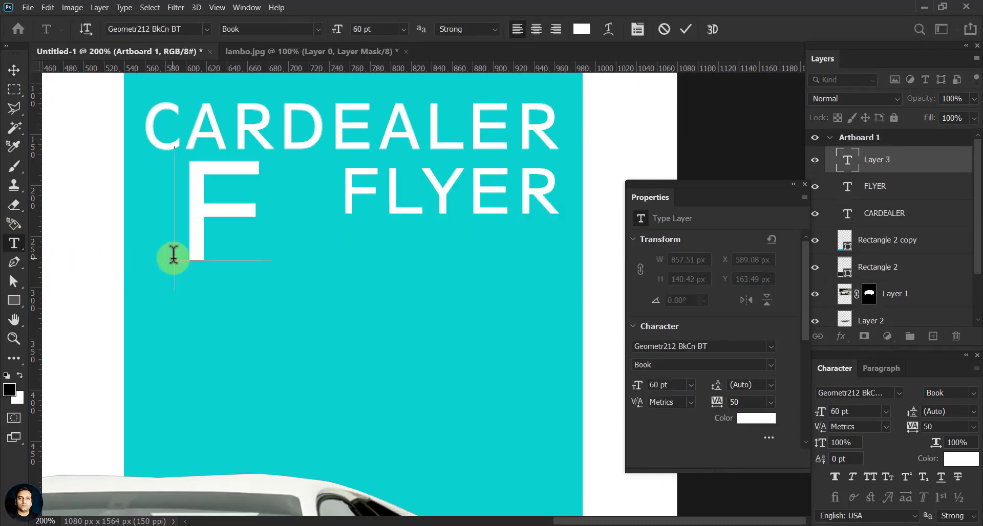
text(GET)
key(ctrl+a)
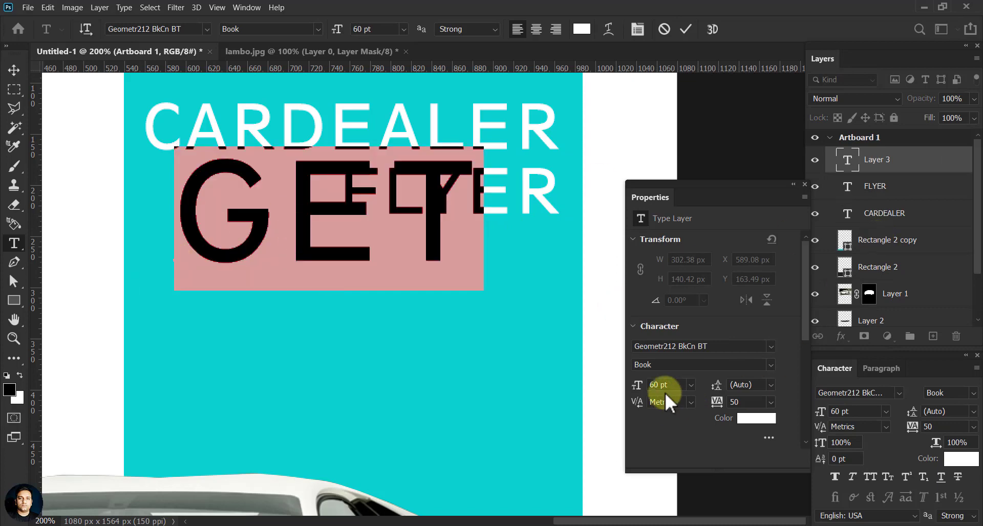
text(20)
key(Return)
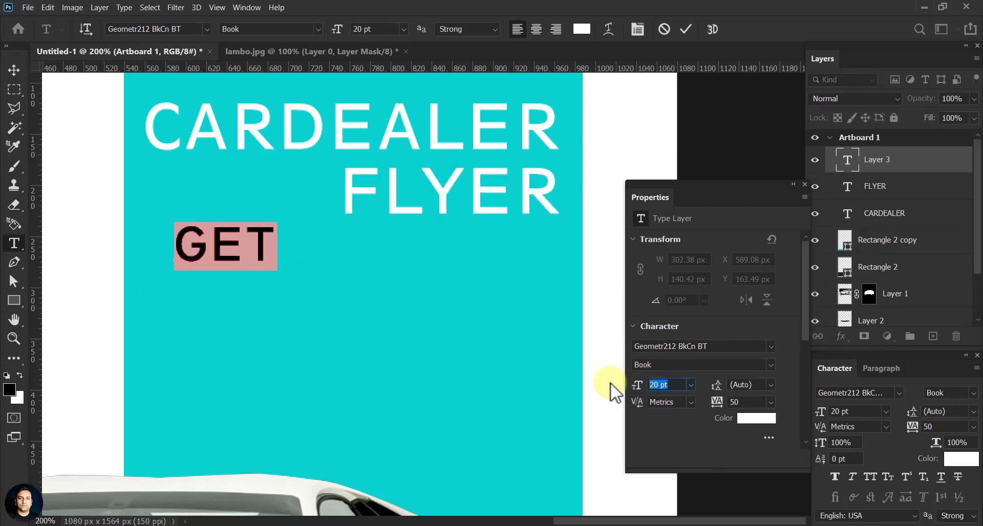
text(12)
key(Return)
key(ctrl+h)
text(YOUR DREAM CA)
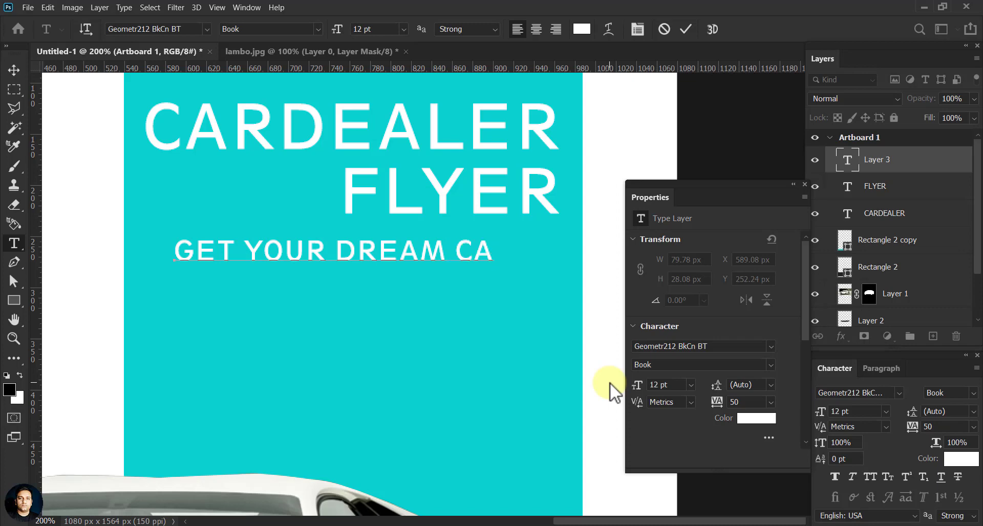
text(R)
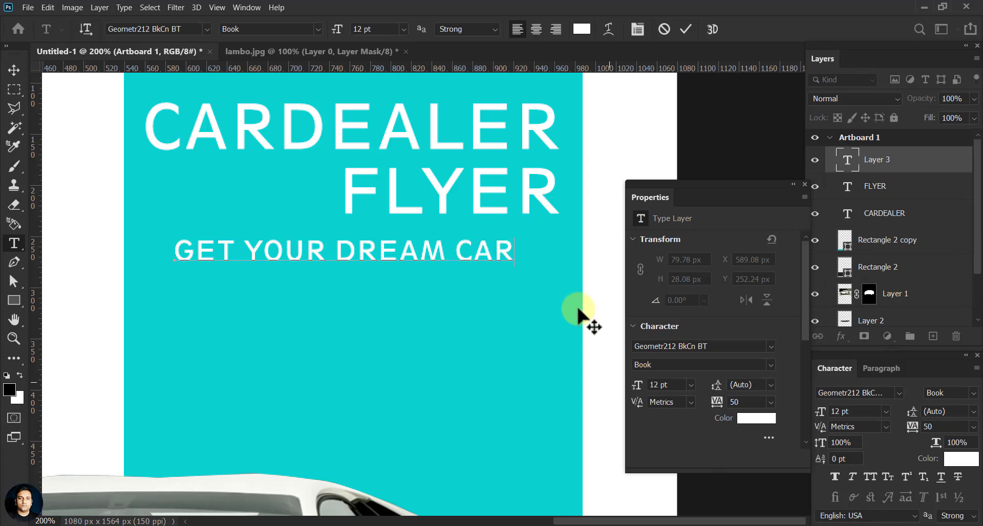
click(14, 70)
drag(463, 264, 434, 256)
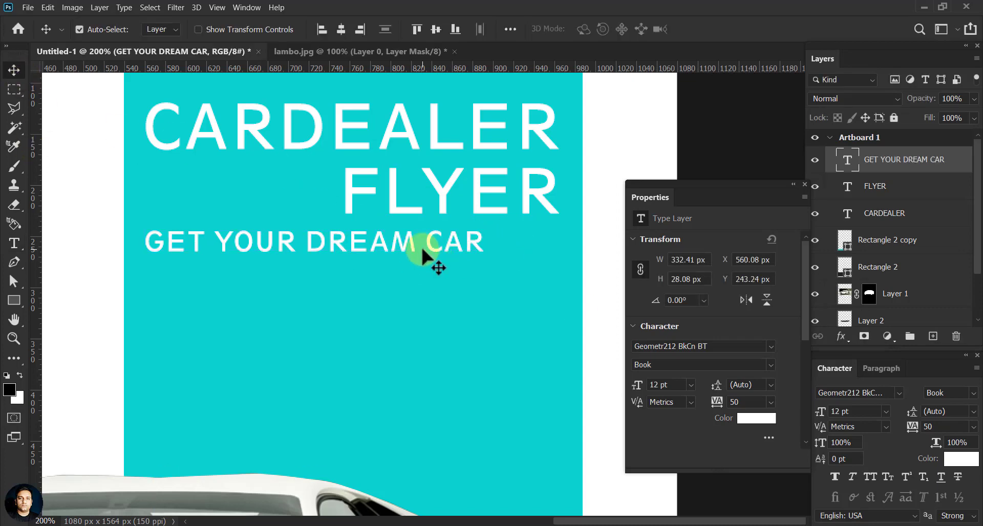
key(shift+Down)
key(shift+Down)
key(shift+Down)
key(shift+Down)
key(shift+Down)
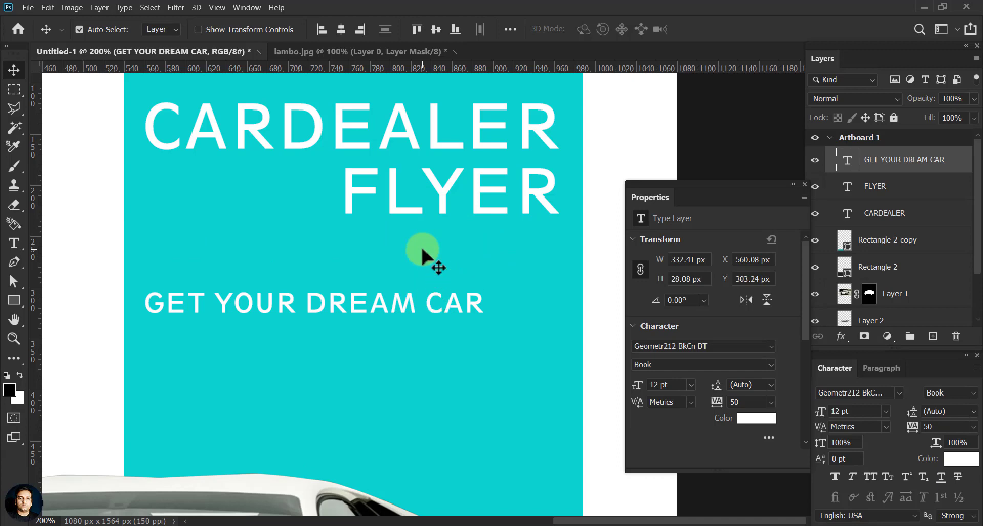
key(shift+Up)
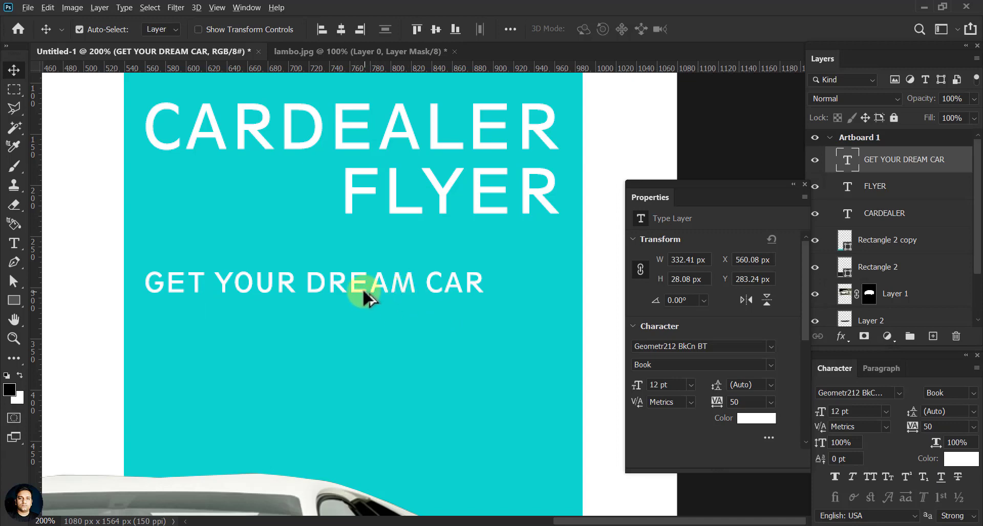
Step: Duplicate the tagline below itself, retype it as TODAY, and right-align it
drag(368, 292, 358, 321)
key(t)
click(355, 318)
key(ctrl+a)
text(T)
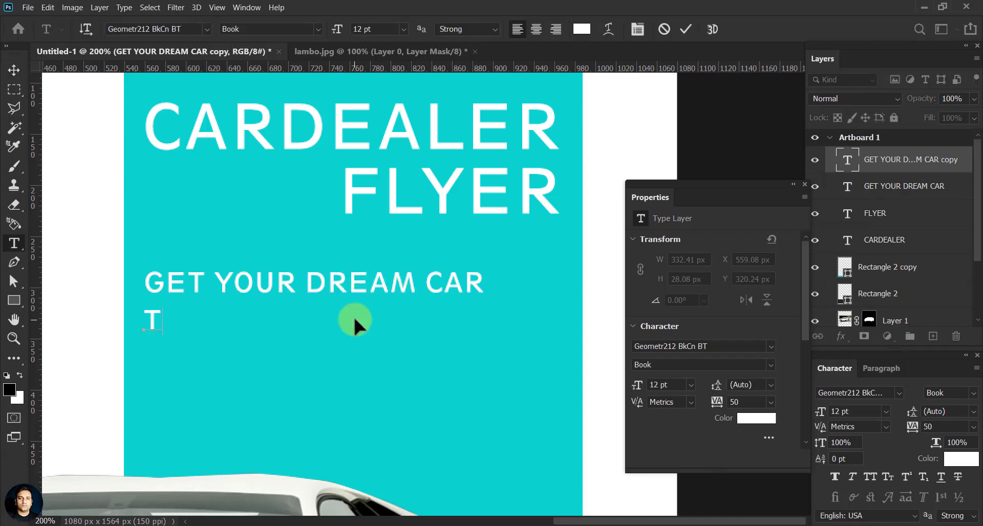
text(ODAY)
key(Escape)
key(v)
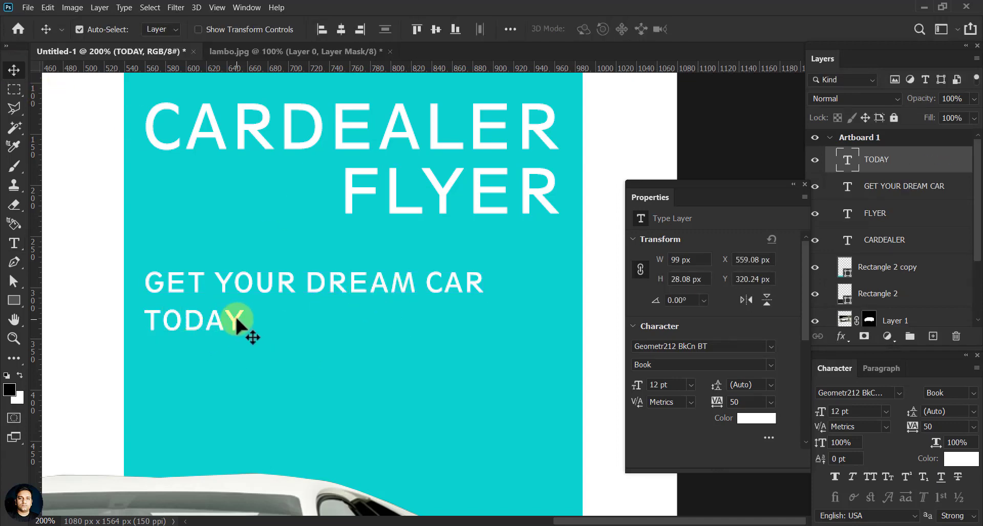
drag(238, 331, 477, 321)
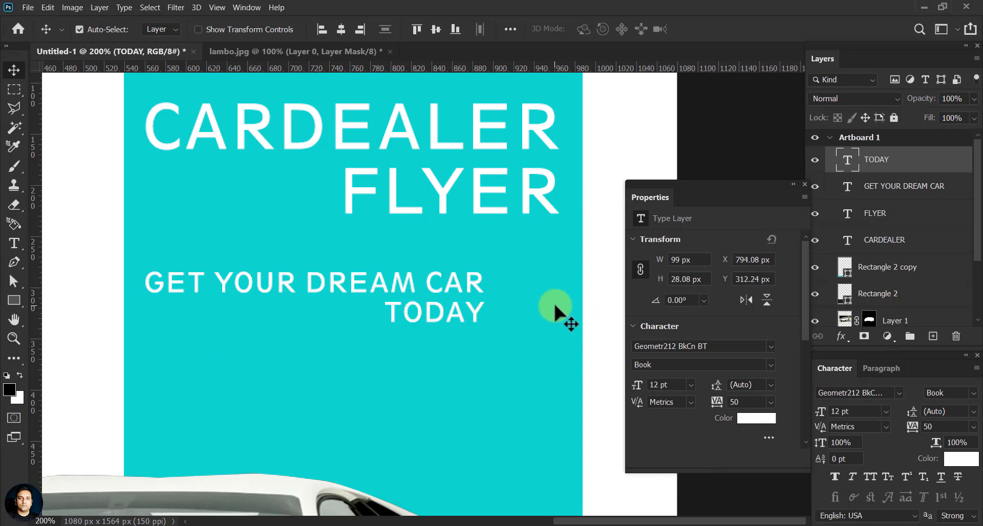
Step: Draw a thin white vertical bar beside the tagline lines
click(14, 300)
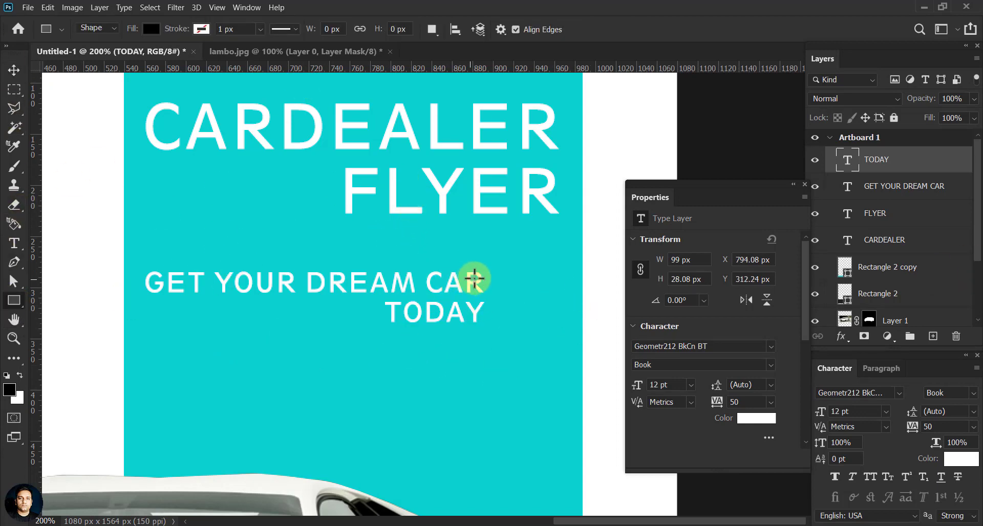
drag(492, 272, 495, 325)
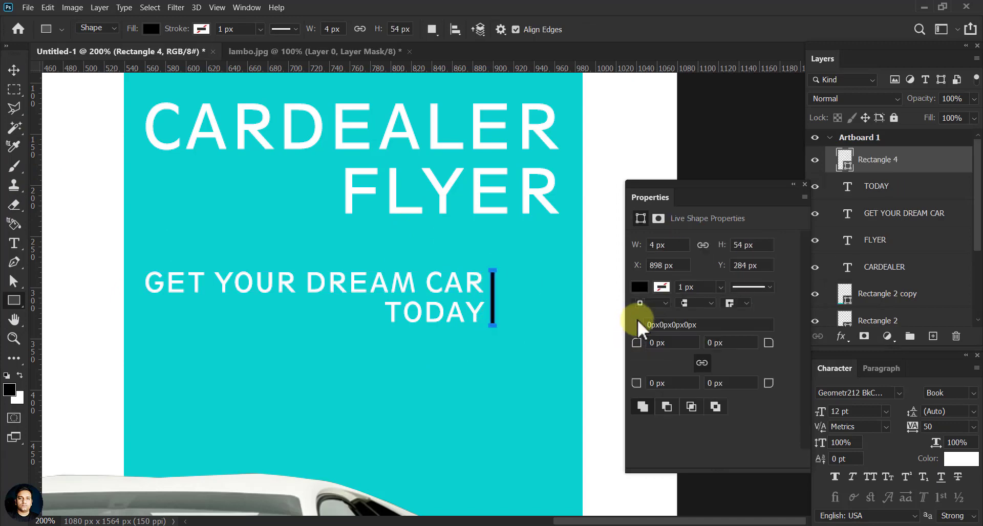
click(640, 287)
click(641, 358)
key(v)
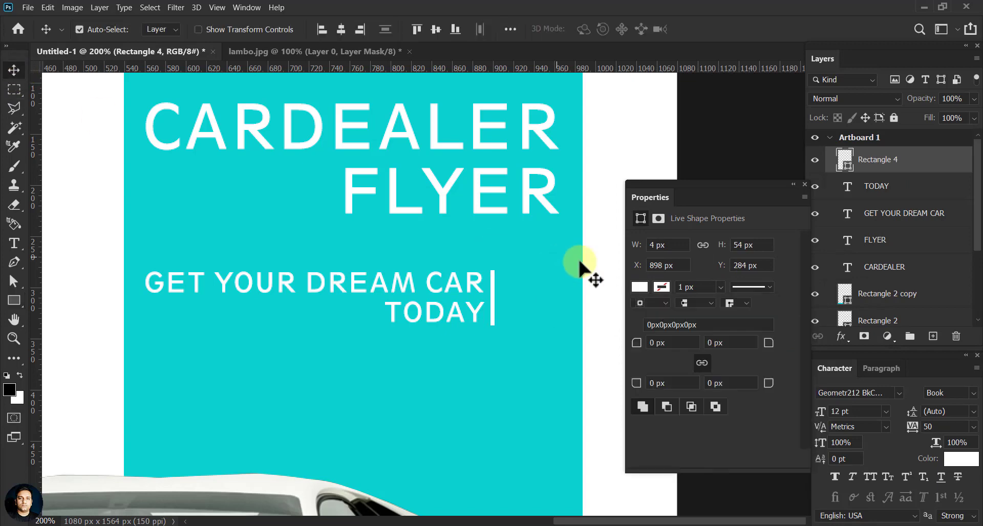
click(604, 262)
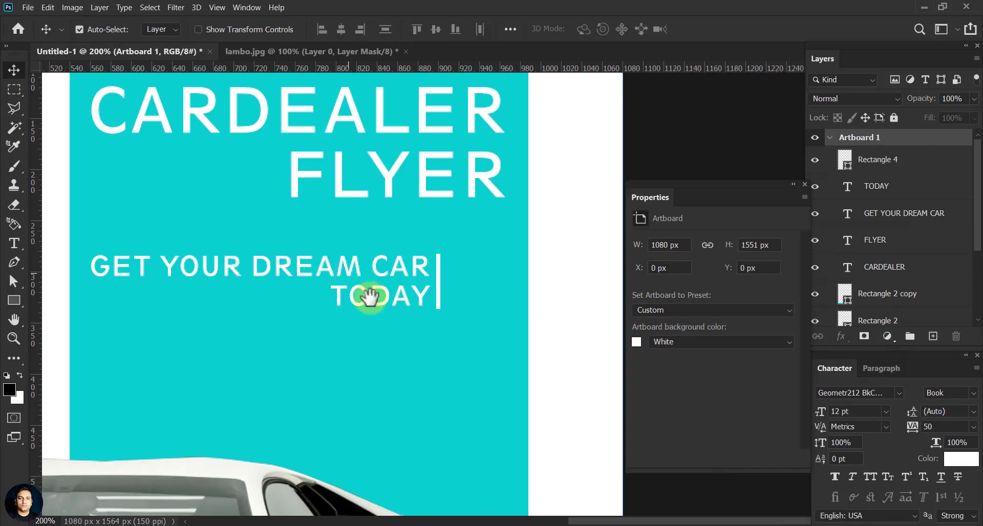
Step: Set the CARDEALER heading to Geometr212 BkCn BT Heavy
drag(439, 219, 384, 307)
key(ctrl+minus)
key(ctrl+minus)
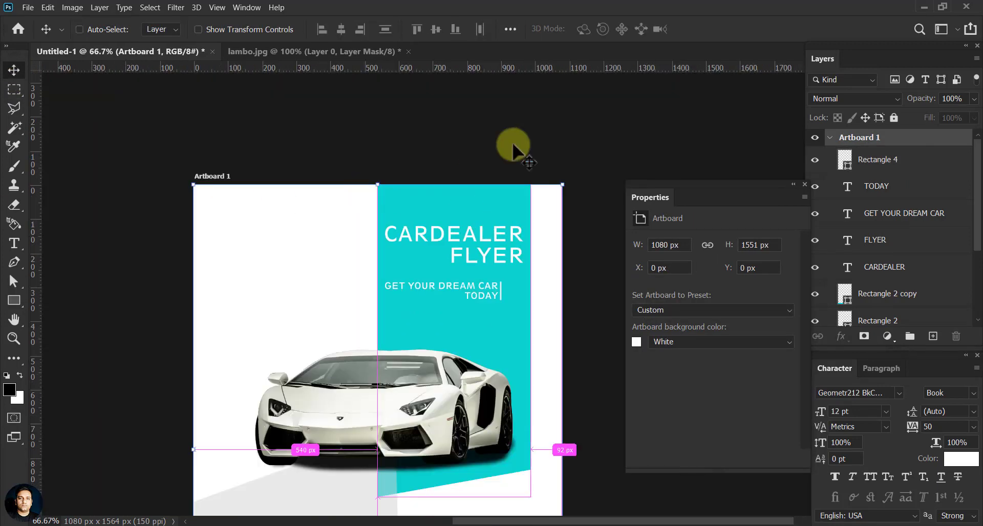
click(463, 237)
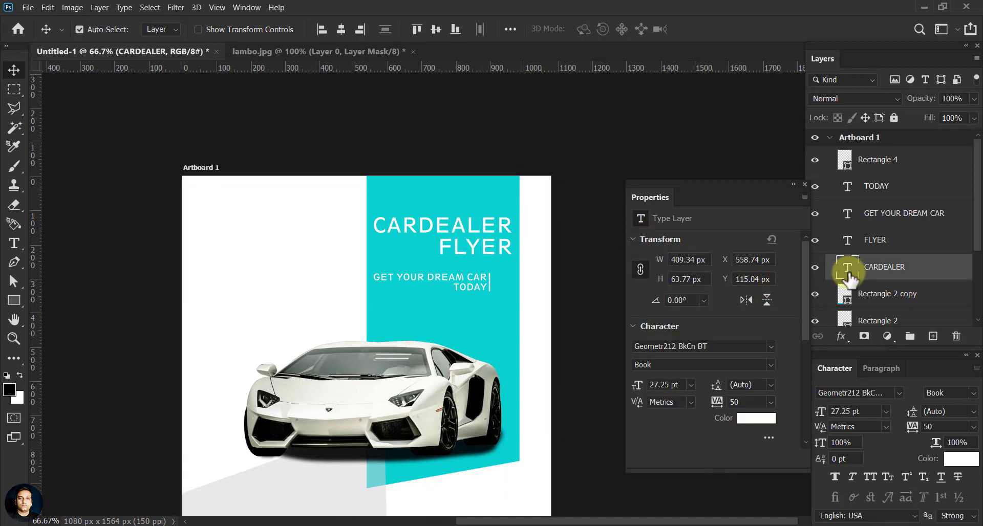
double_click(848, 269)
click(774, 348)
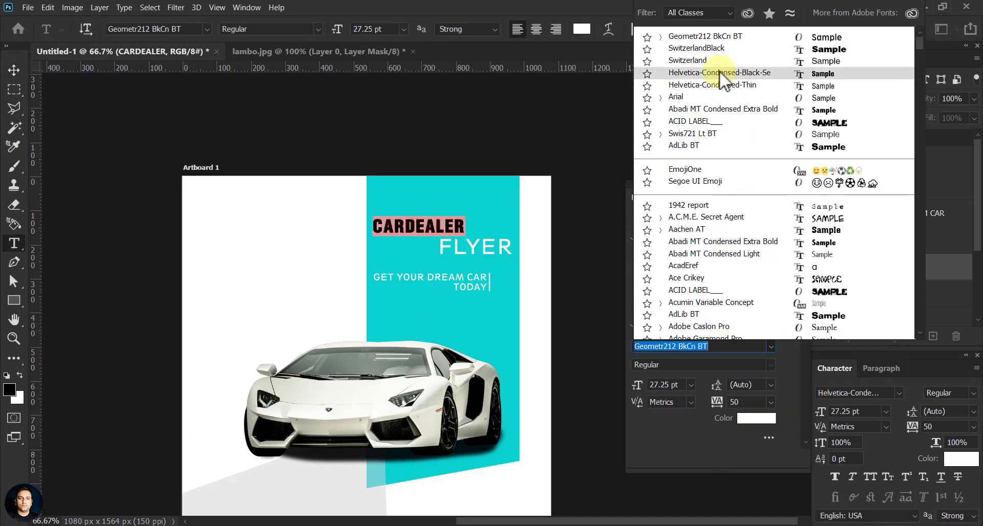
click(703, 37)
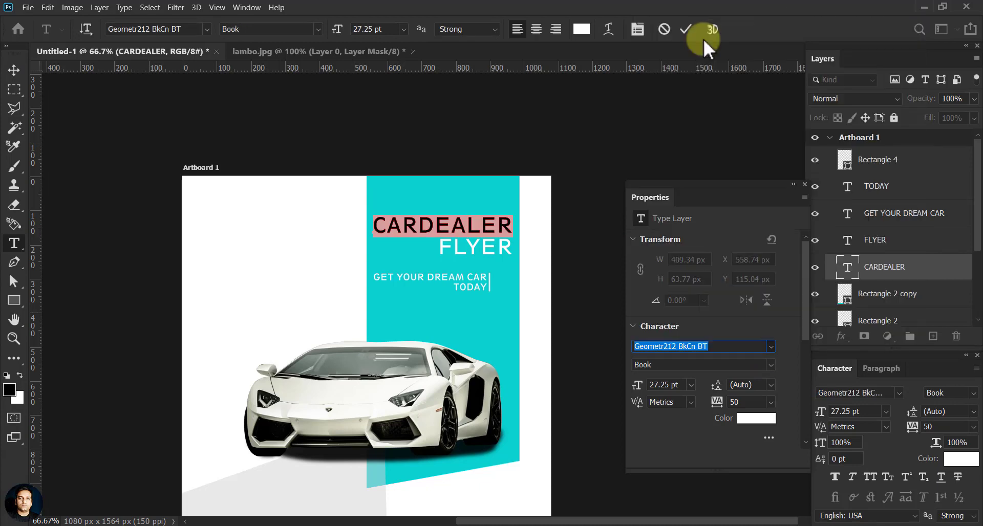
click(771, 365)
click(655, 388)
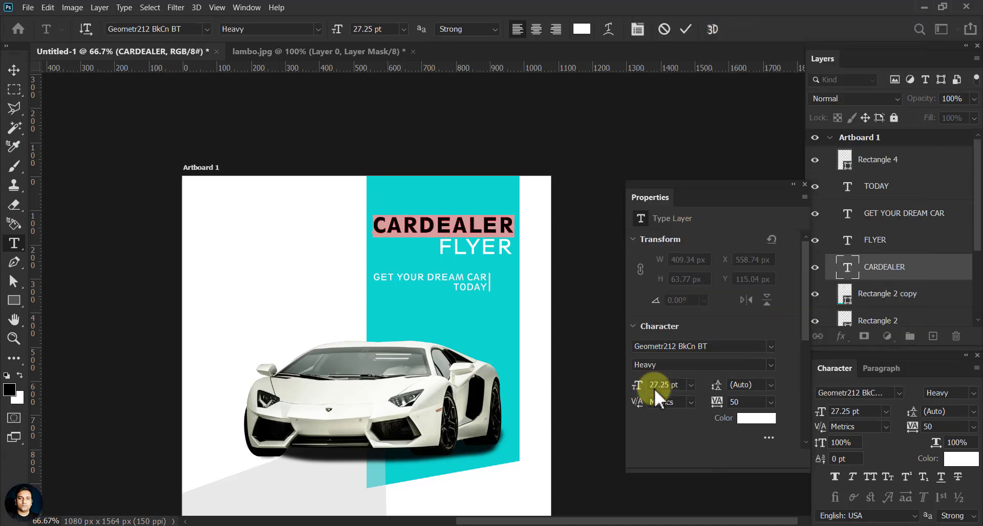
click(14, 70)
Step: Set the FLYER heading to the Heavy style as well
click(507, 256)
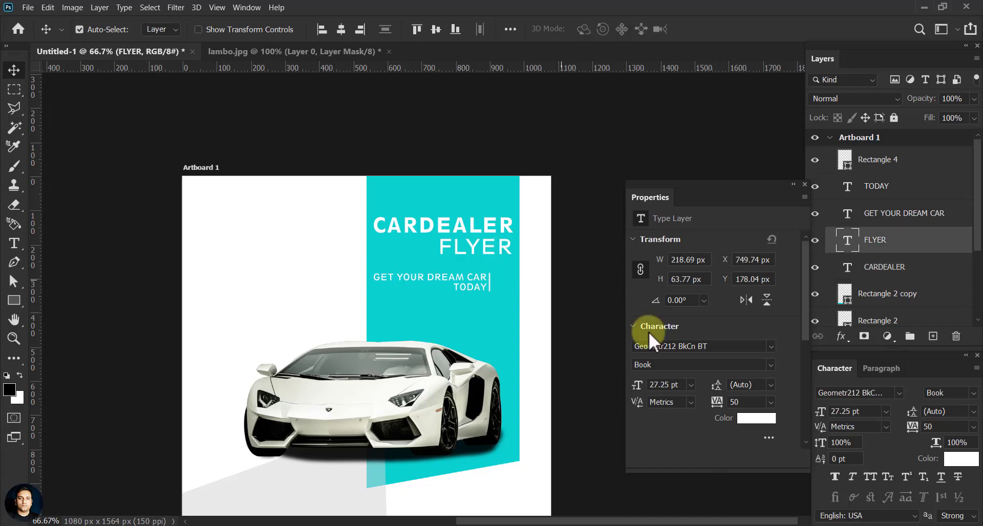
click(680, 365)
click(770, 365)
click(684, 389)
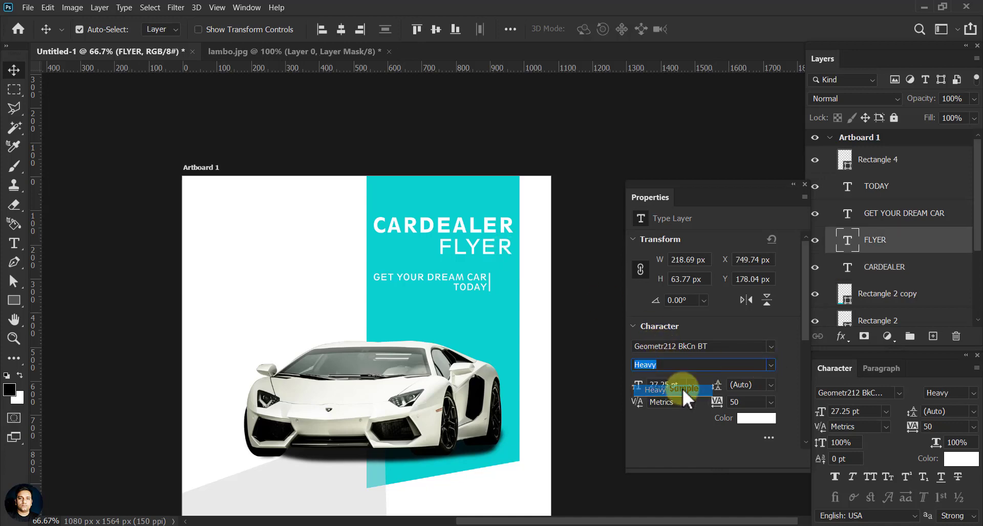
click(572, 285)
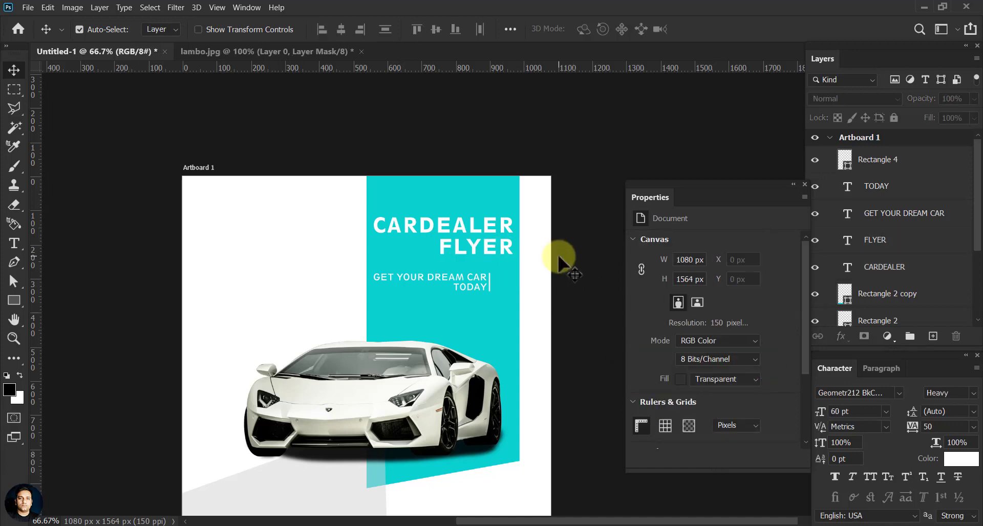
Step: Turn a CARDEALER copy into teal A+ text sampled from the stripe, scaled into the top-left
drag(268, 270, 276, 253)
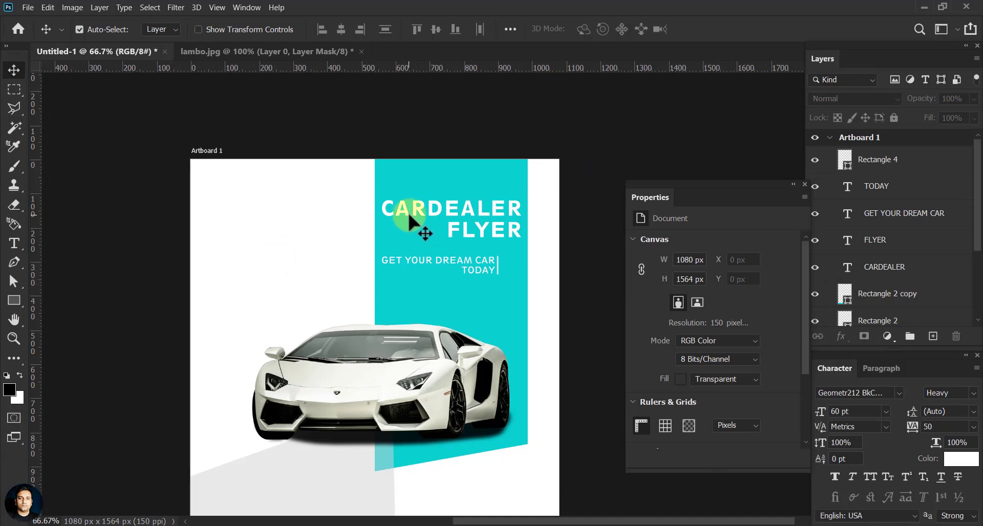
drag(409, 218, 306, 246)
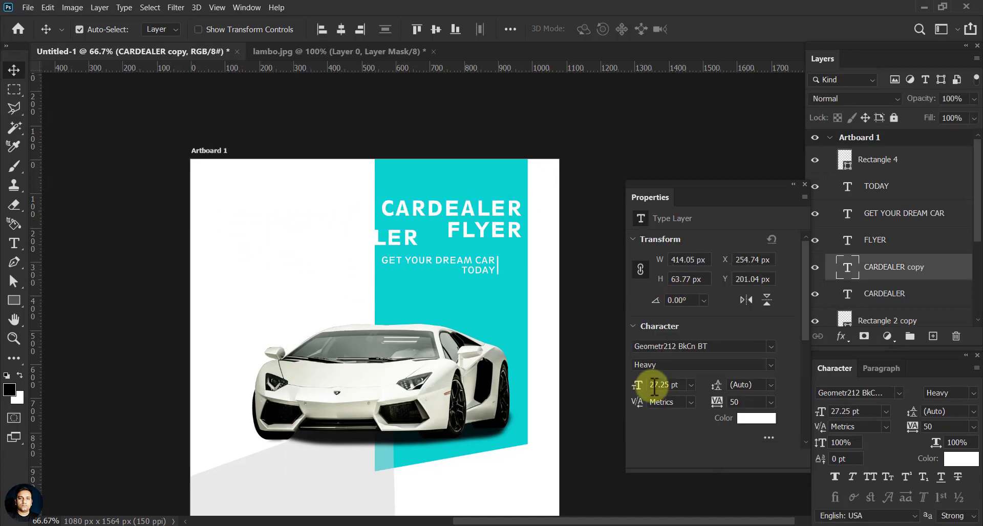
double_click(846, 267)
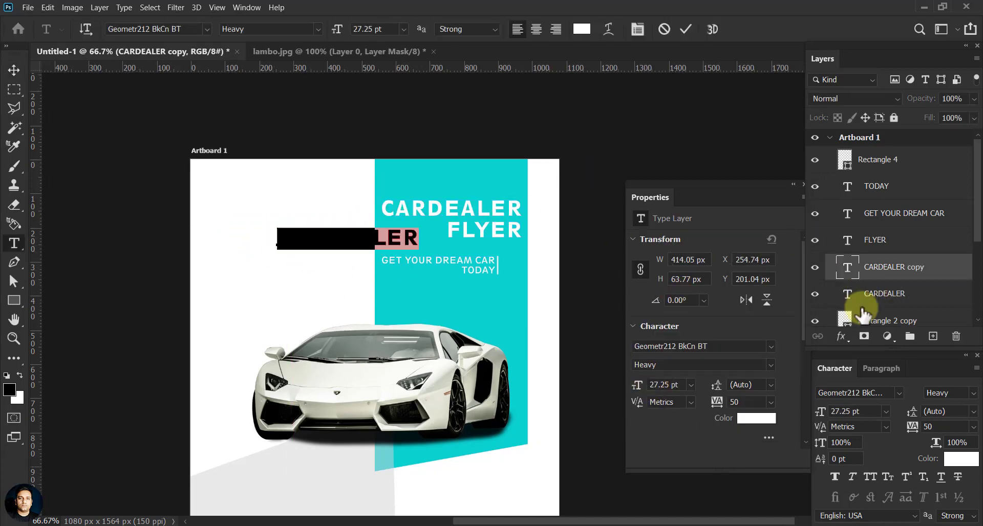
click(961, 459)
click(477, 193)
click(416, 292)
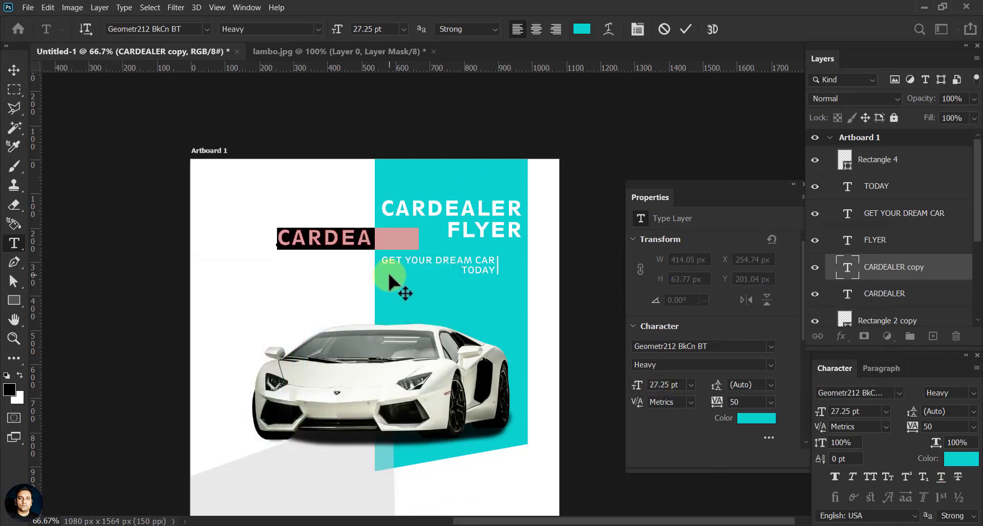
click(347, 246)
text(+)
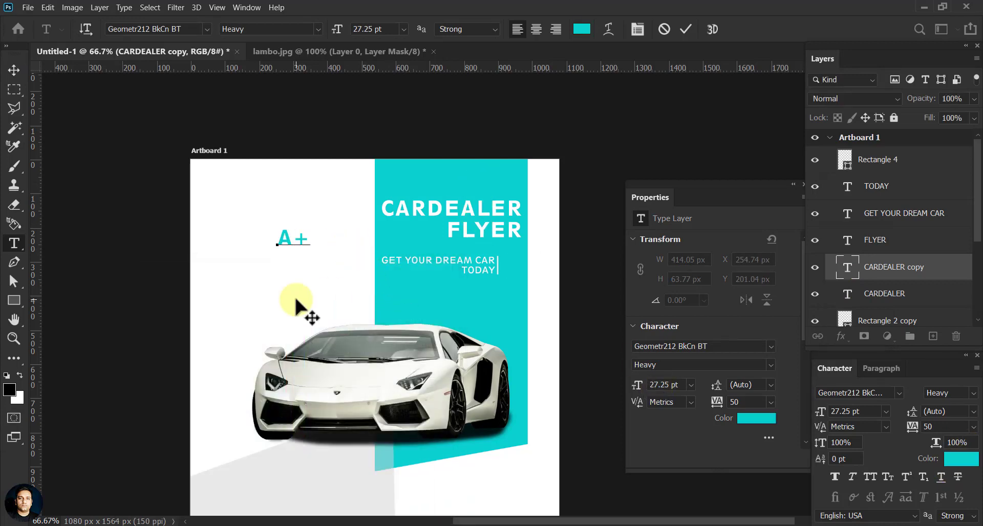
key(ctrl+Return)
key(v)
key(ctrl+t)
mouse_move(310, 250)
mouse_down()
mouse_move(340, 276)
mouse_move(230, 220)
mouse_move(296, 238)
mouse_move(270, 281)
mouse_up()
key(Return)
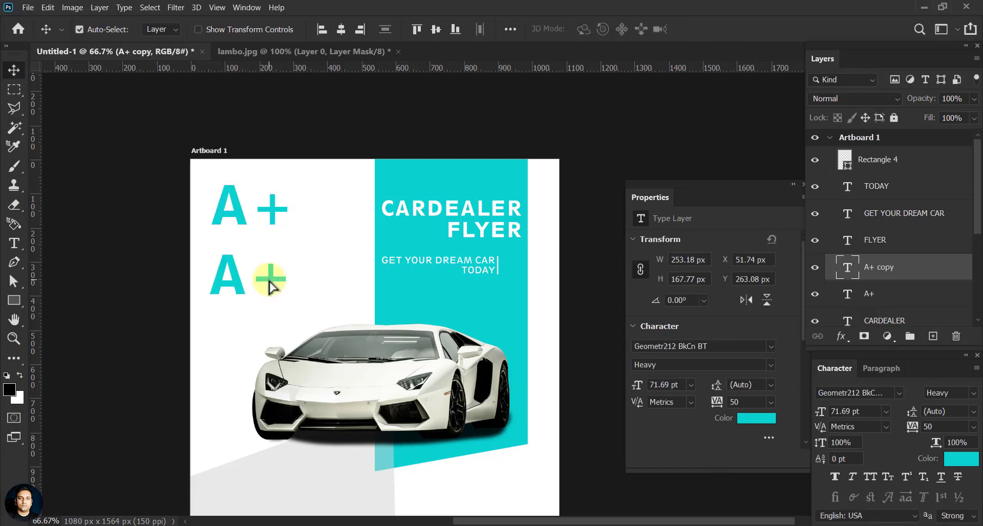
Step: Split A+ into separate A and + text layers and place the + beside the A
double_click(229, 281)
key(BackSpace)
key(ctrl+Return)
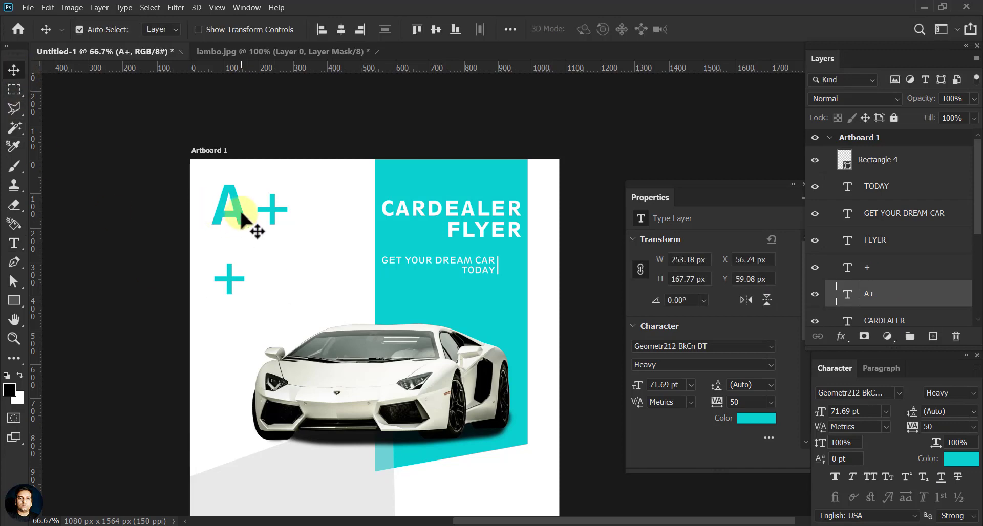
drag(253, 219, 340, 225)
key(BackSpace)
key(ctrl+Return)
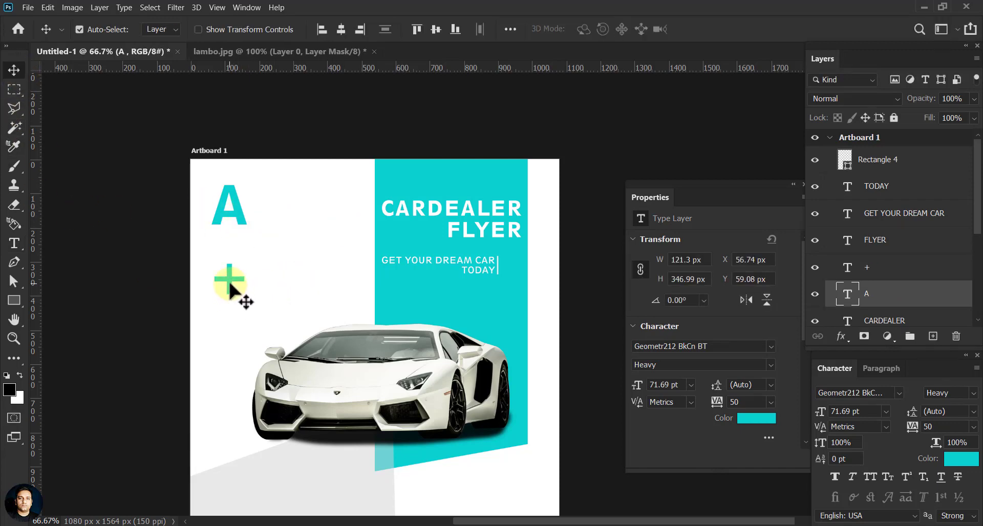
mouse_move(233, 287)
mouse_down()
mouse_move(264, 213)
mouse_move(272, 225)
mouse_up()
key(ctrl+t)
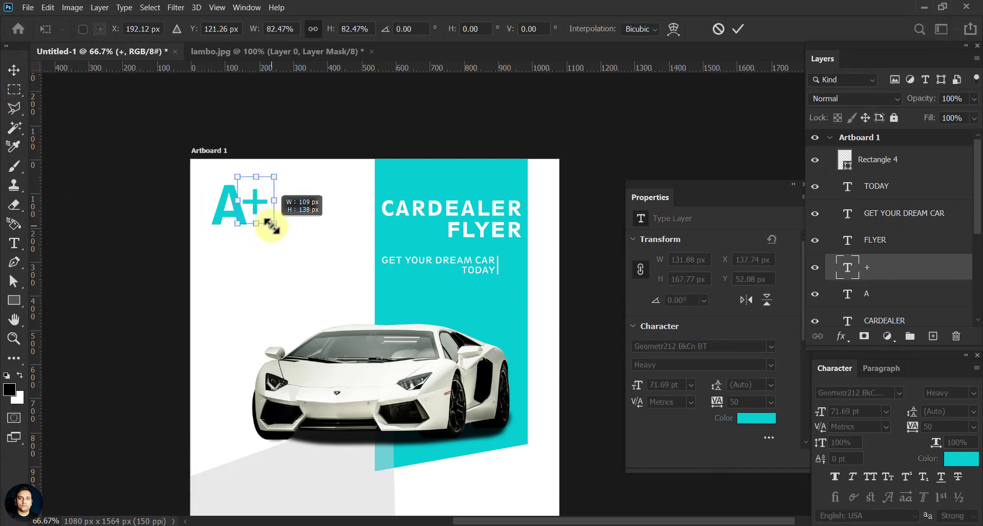
click(737, 29)
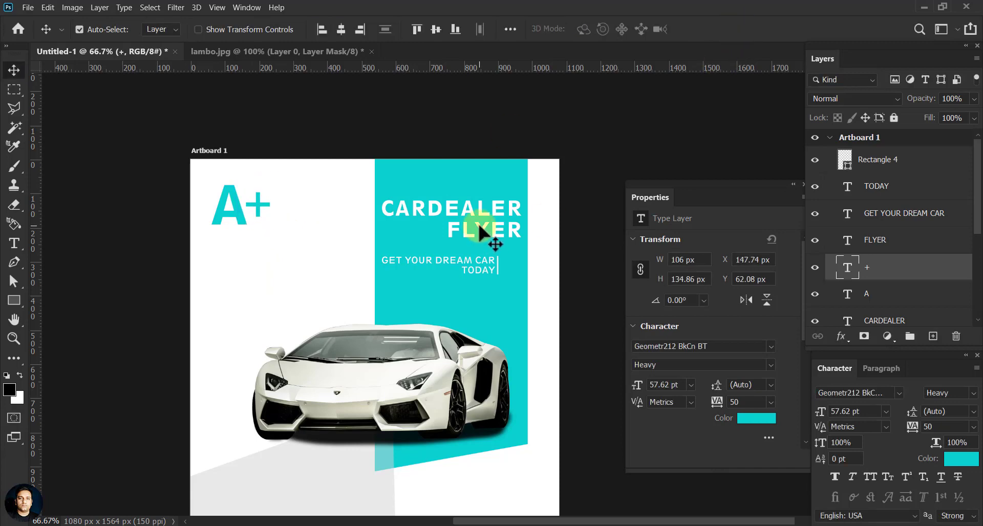
Step: Scale the combined A and + layers to about 108%
shift+click(937, 302)
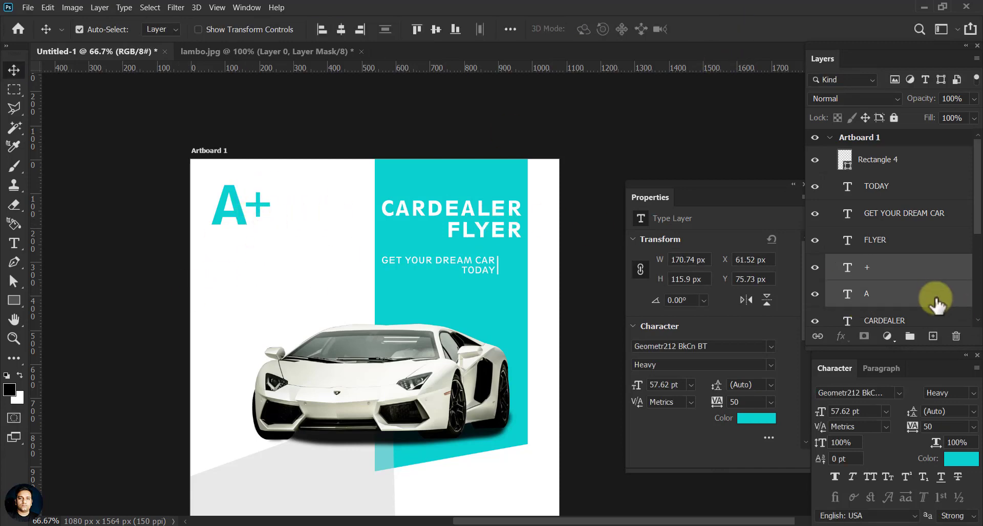
key(ctrl+t)
drag(268, 223, 274, 228)
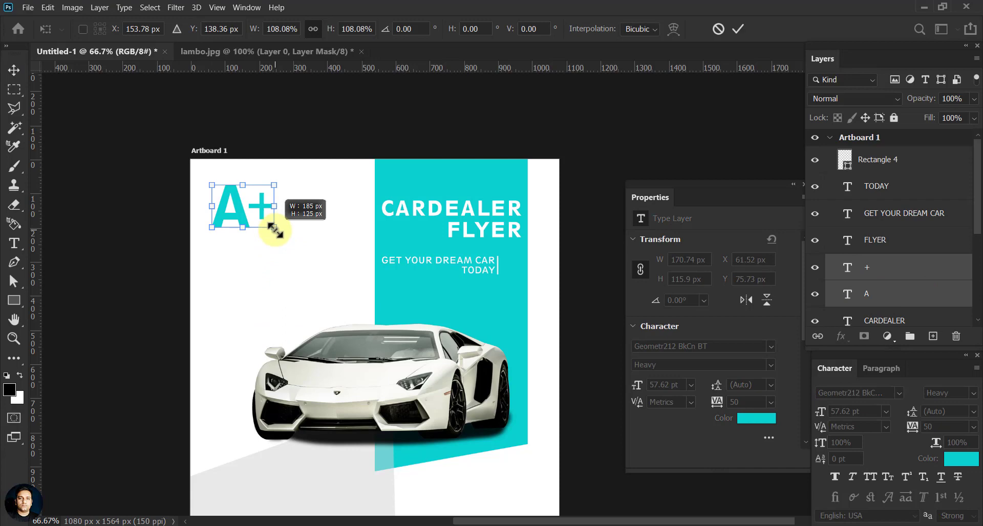
click(756, 28)
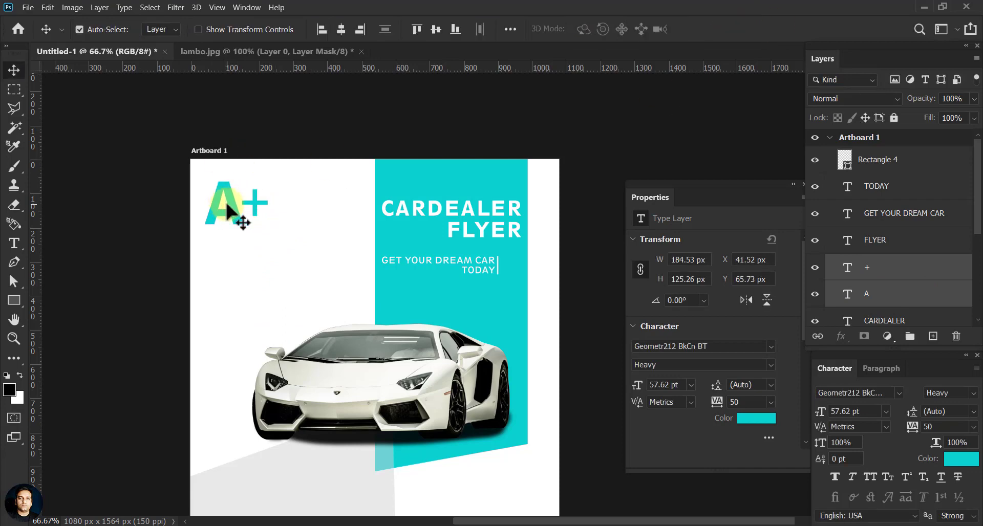
click(182, 228)
click(404, 262)
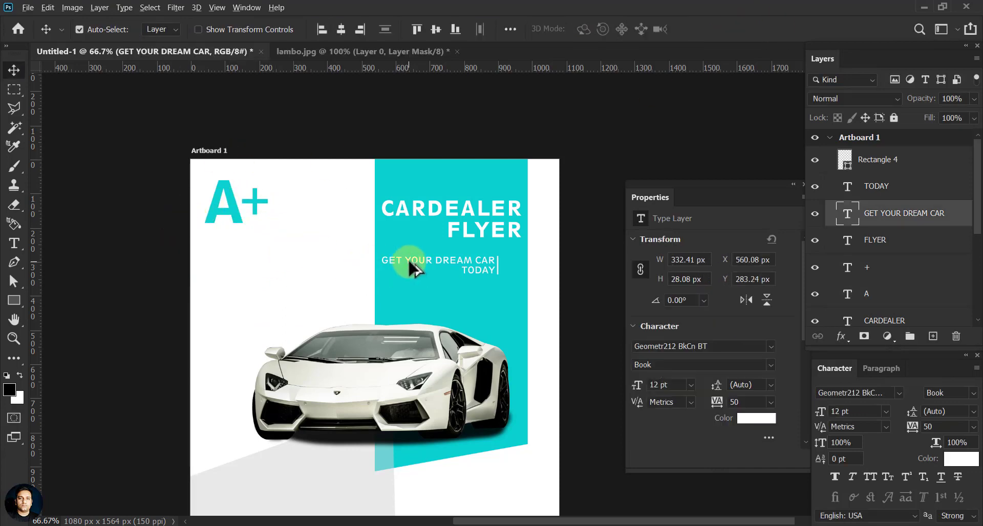
Step: Duplicate GET YOUR DREAM CAR, colour it K 100 black, and move it under A+
drag(412, 266, 370, 247)
click(961, 459)
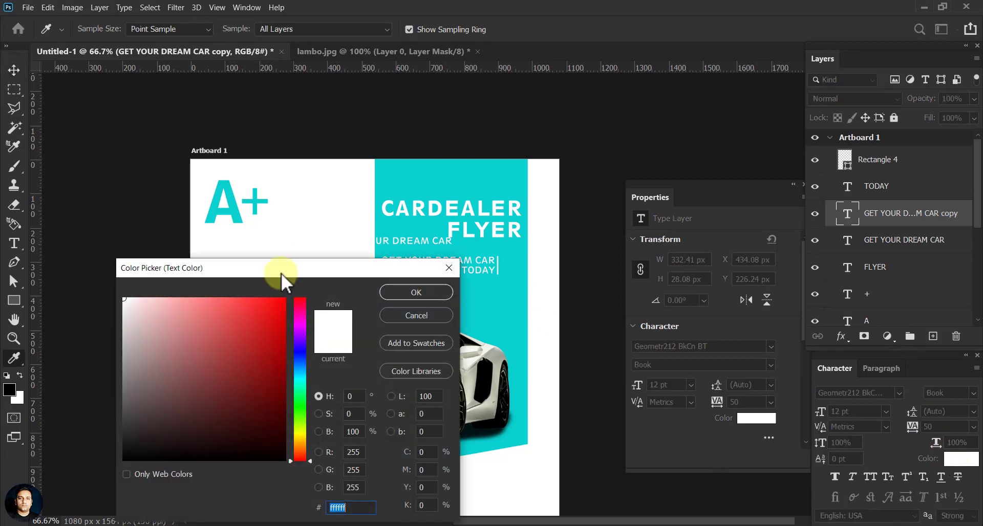
click(425, 505)
text(100)
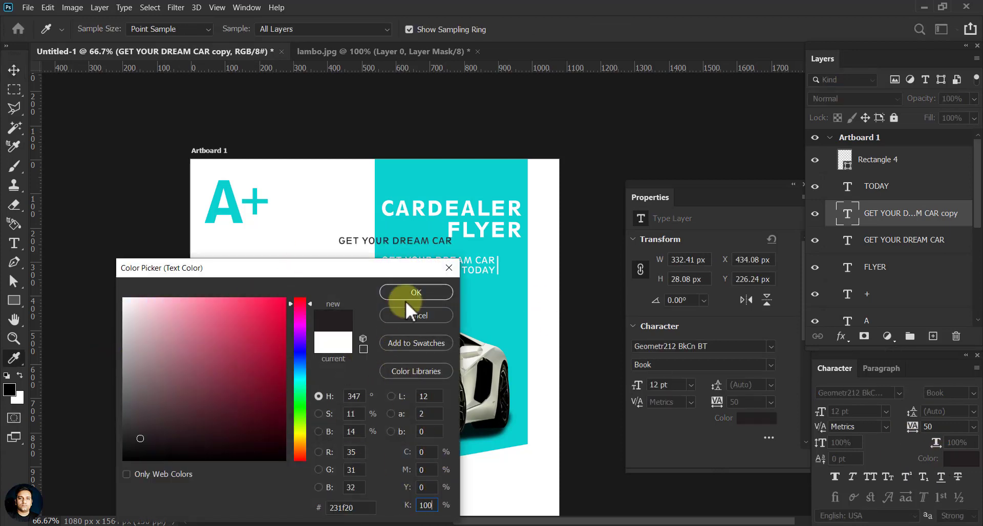
click(404, 296)
drag(353, 247, 234, 242)
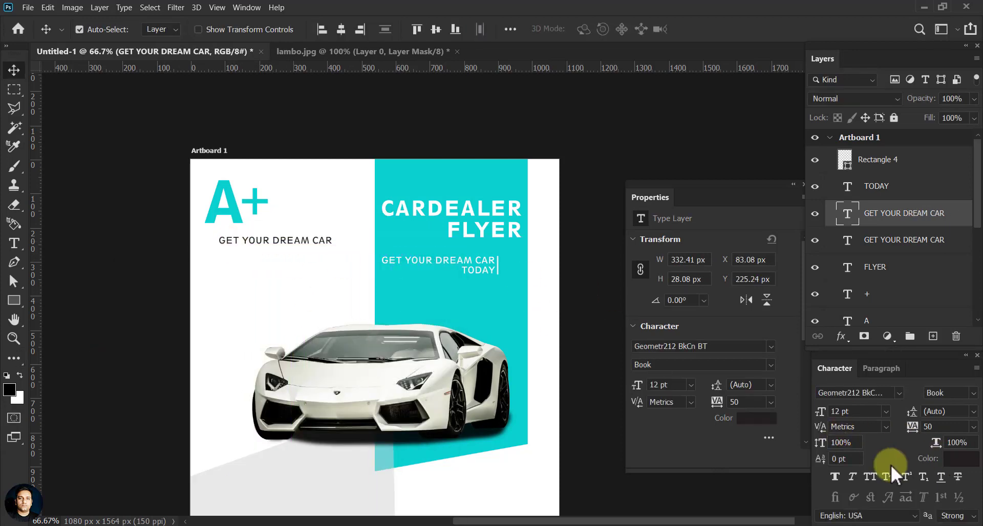
Step: Change the copy's colour to K 80 grey with cyan, magenta and yellow at 0
click(960, 460)
click(423, 505)
text(80)
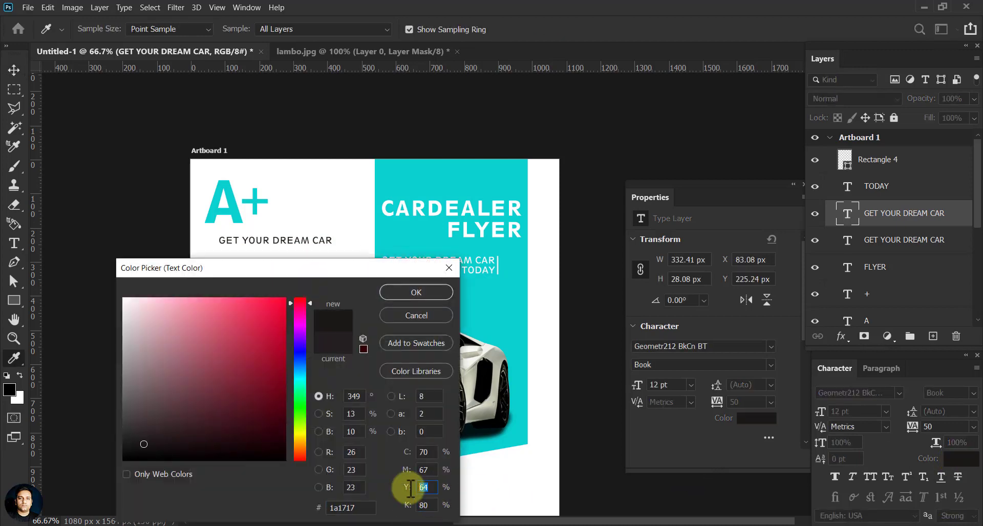
click(425, 452)
text(0)
click(425, 487)
text(0)
click(425, 469)
text(0)
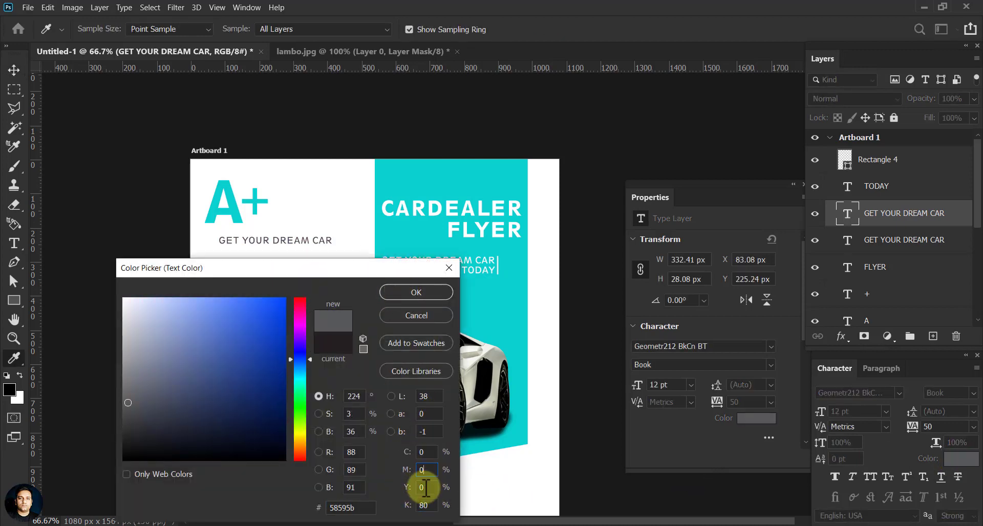
text(60)
click(417, 292)
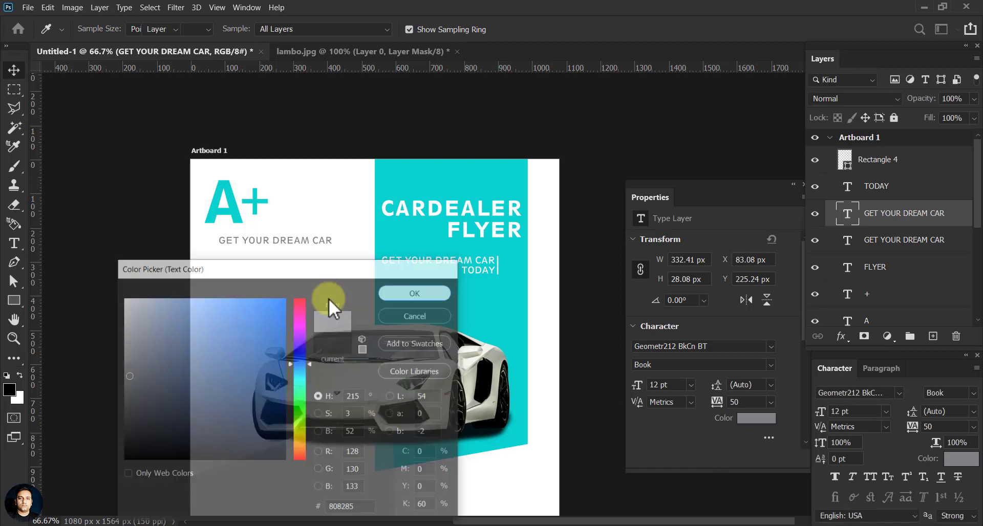
click(15, 71)
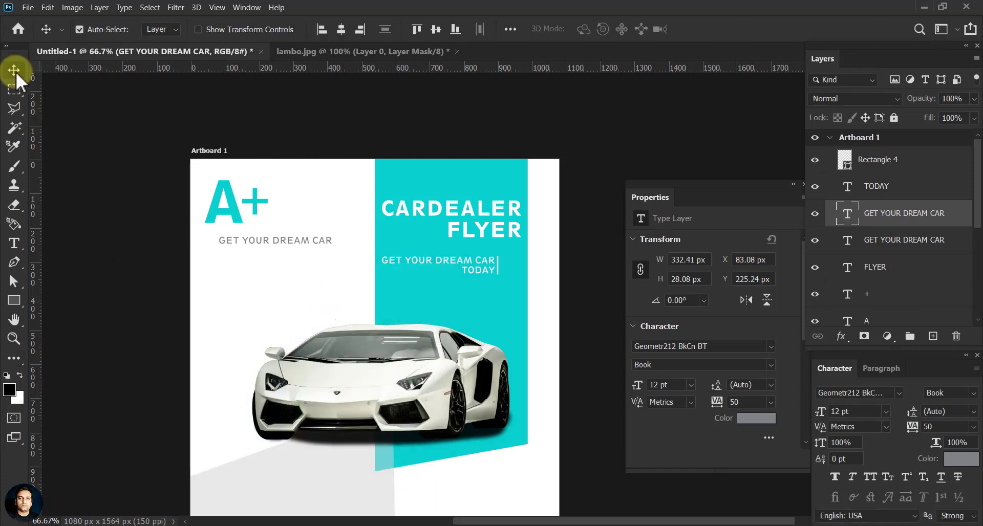
Step: Retype the grey copy as RATED CARS and tuck it close under the A+
double_click(266, 247)
text(RATED CARS)
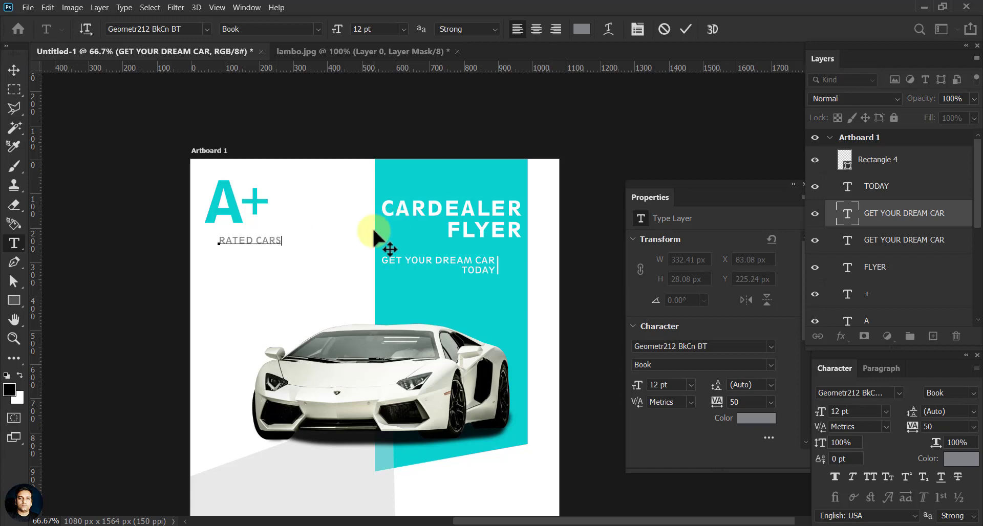
click(14, 70)
drag(248, 258, 280, 251)
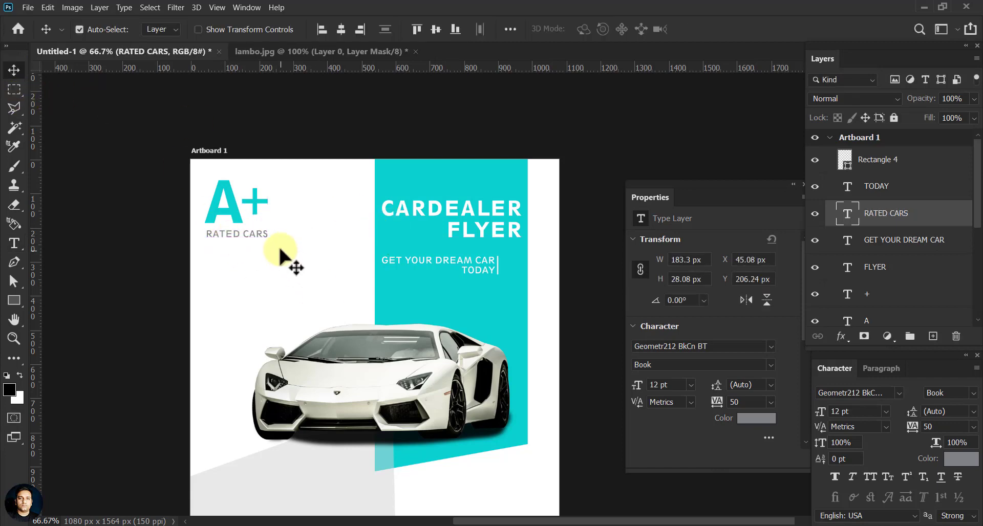
click(241, 244)
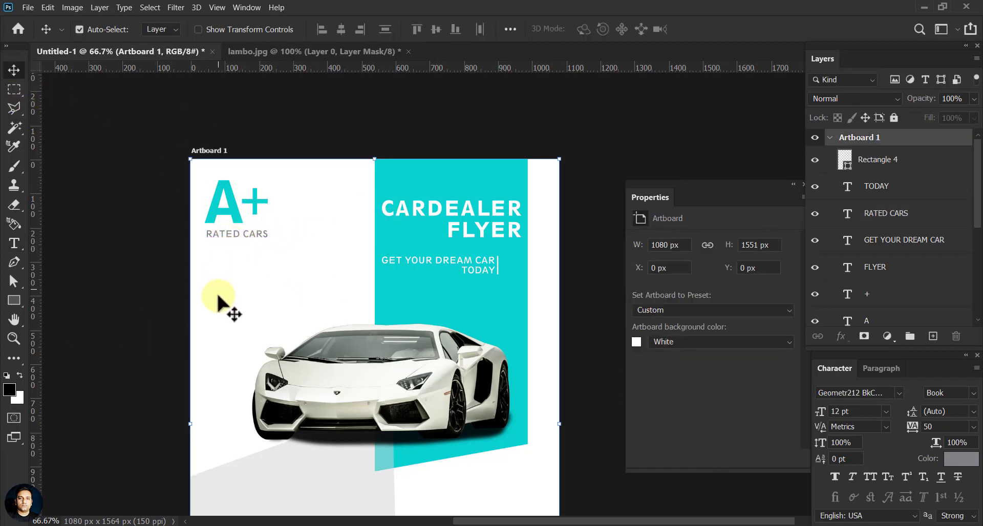
Step: Add a SHOWROOM EXPRESS copy of RATED CARS below it, undoing an accidental artboard copy
mouse_move(246, 252)
mouse_down()
mouse_move(257, 274)
mouse_move(228, 265)
mouse_up()
key(ctrl+z)
double_click(226, 261)
text(SHOWROOM EXPRESS)
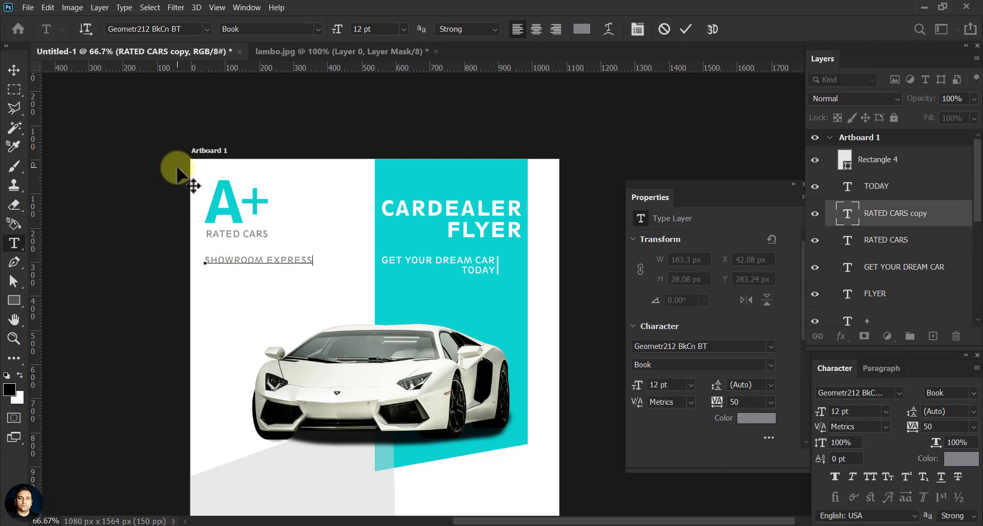
click(13, 70)
drag(258, 260, 262, 292)
Step: Retype the lower duplicate line as BIG CITY
key(t)
triple_click(261, 288)
text(BIG CITY)
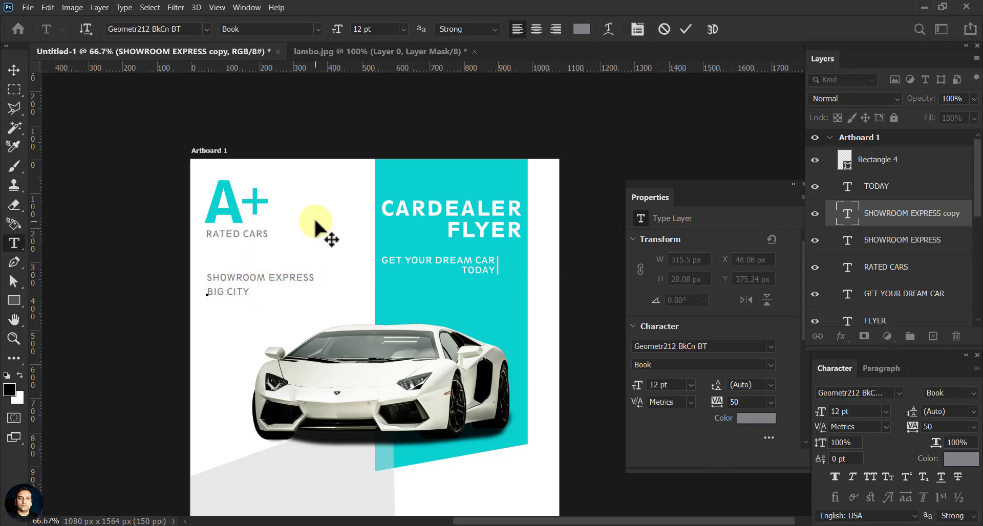
click(13, 70)
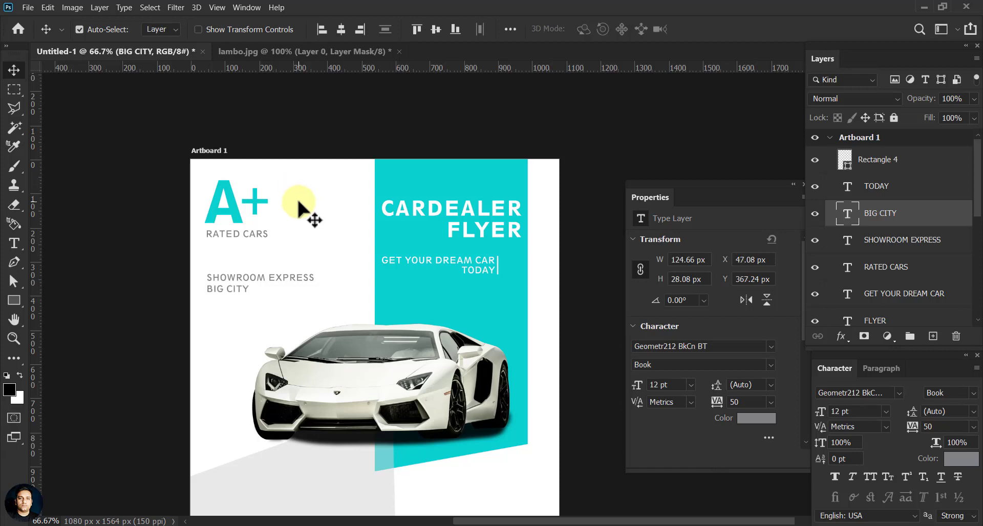
Step: Nudge BIG CITY up and draw a thin bar between RATED CARS and SHOWROOM EXPRESS
key(Up)
key(Up)
key(Up)
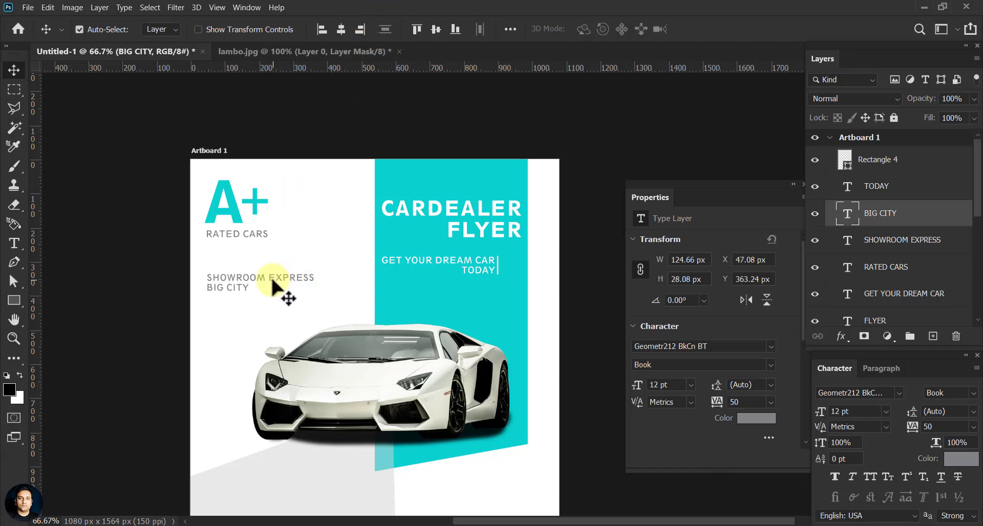
mouse_move(307, 305)
mouse_down()
mouse_move(287, 267)
mouse_move(256, 301)
mouse_up()
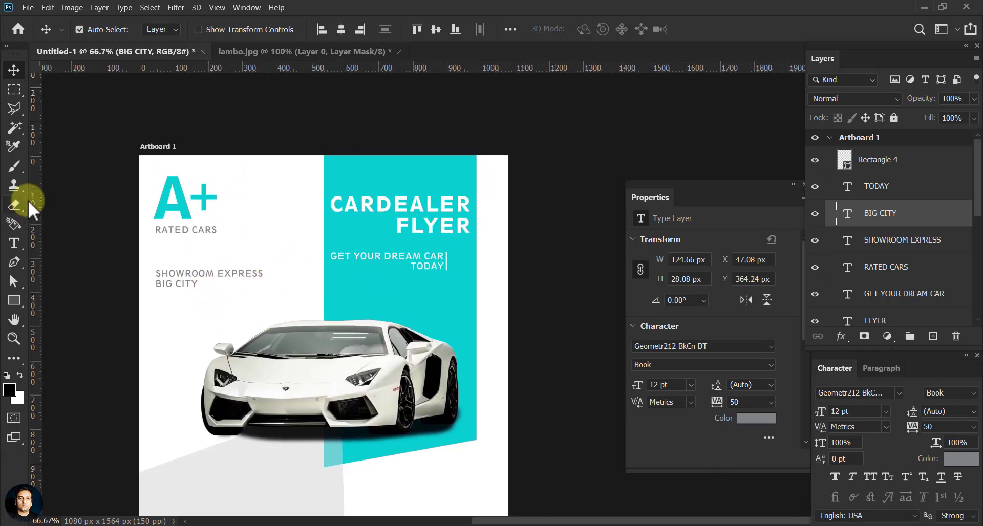
click(14, 301)
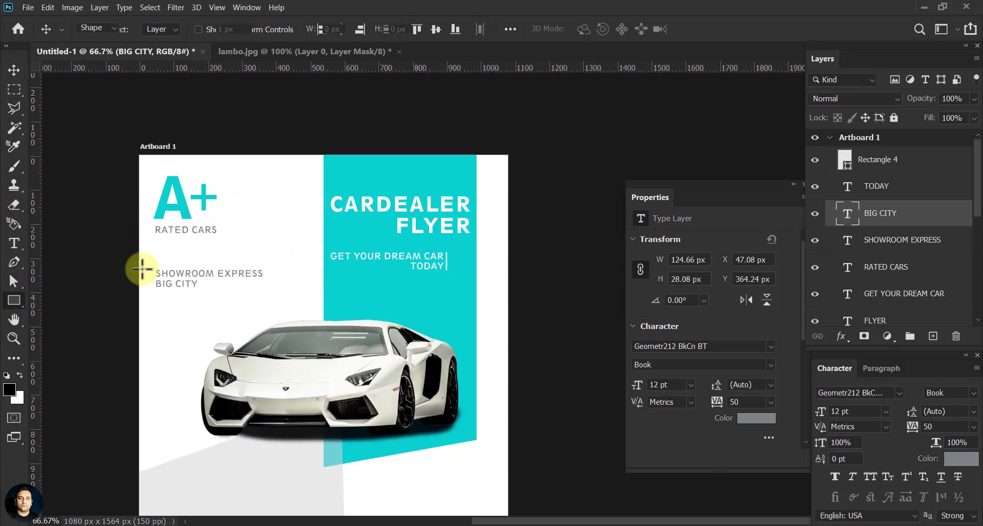
drag(156, 243, 161, 265)
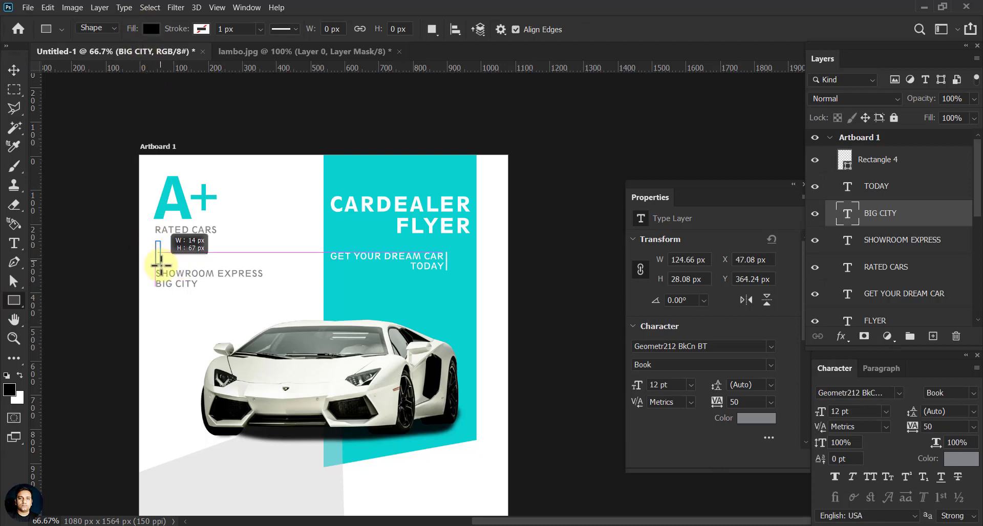
key(v)
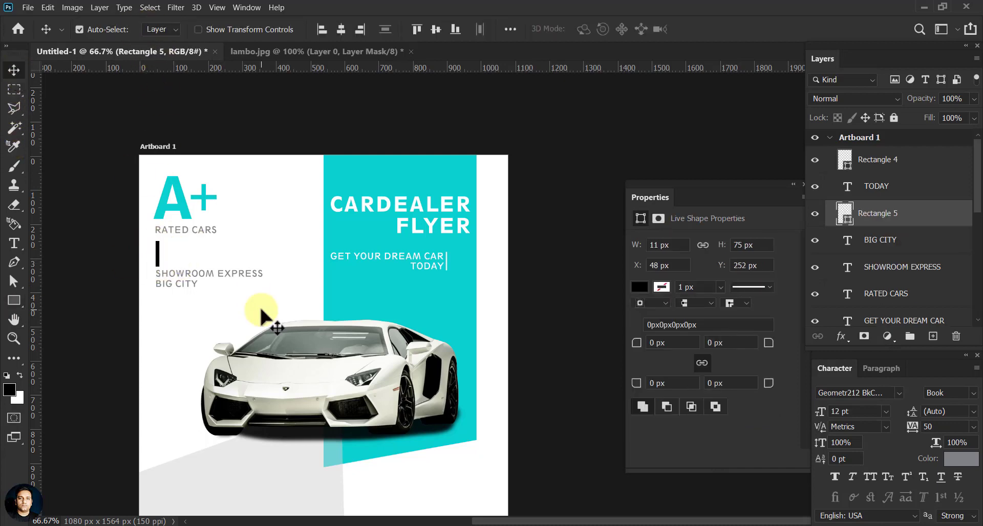
key(ctrl+plus)
key(ctrl+plus)
mouse_move(149, 304)
mouse_down()
mouse_move(303, 252)
mouse_move(322, 281)
mouse_up()
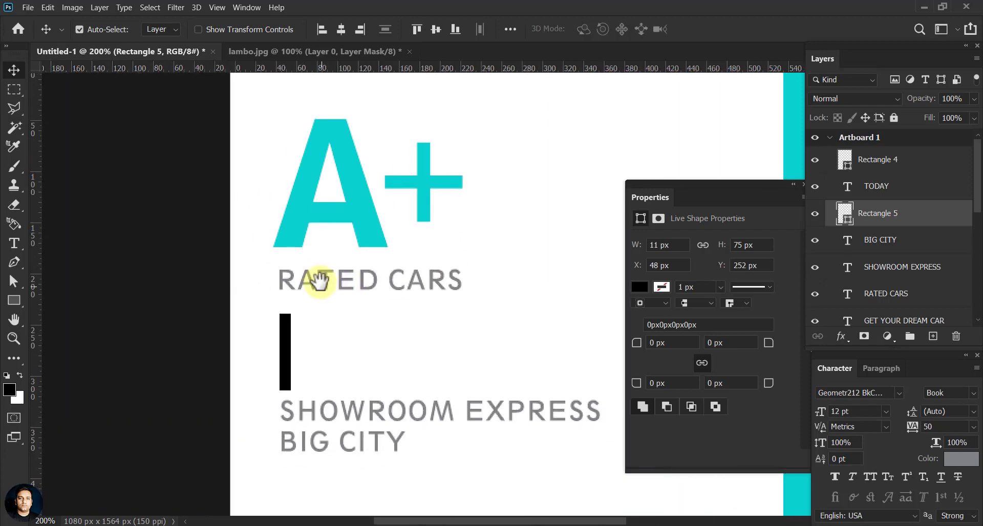
Step: Fill the bar with the recent grey and narrow it to 6 px
click(639, 287)
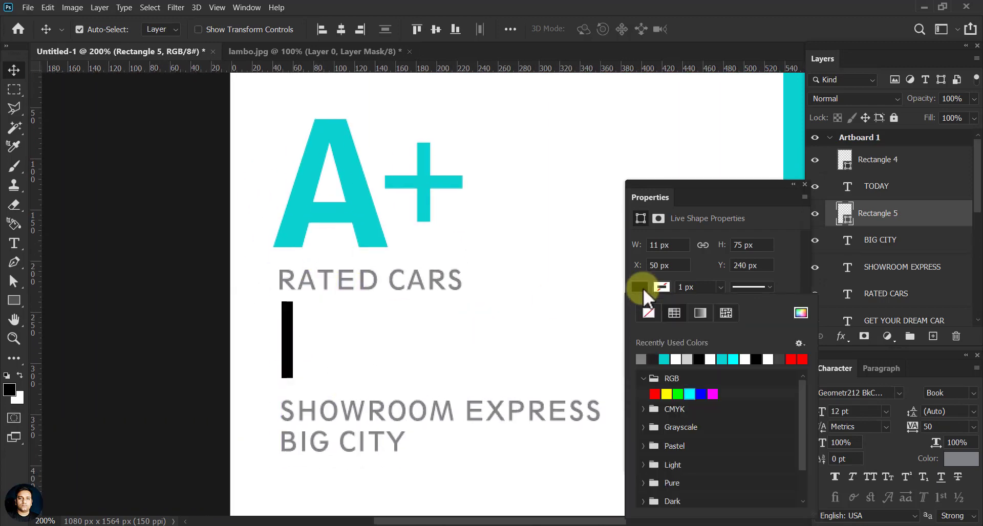
click(641, 359)
click(289, 336)
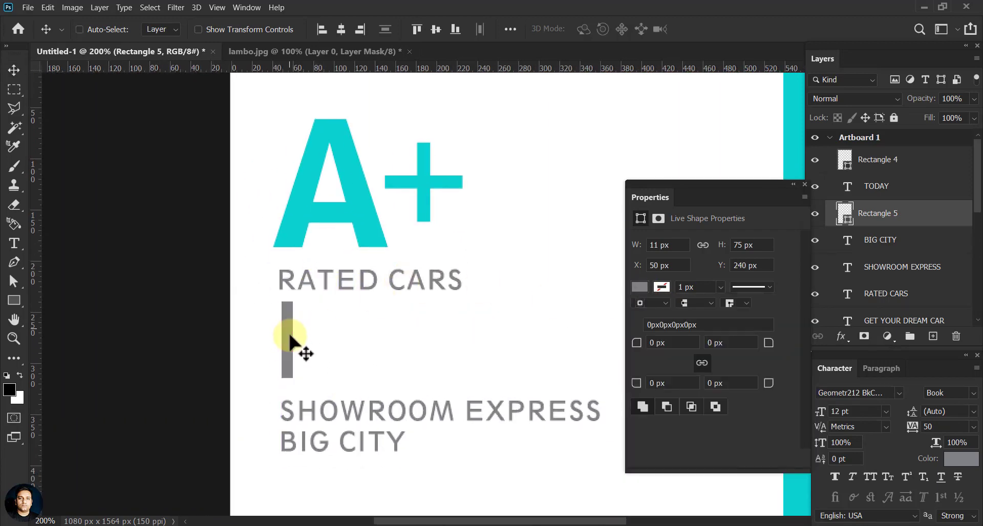
key(ctrl+t)
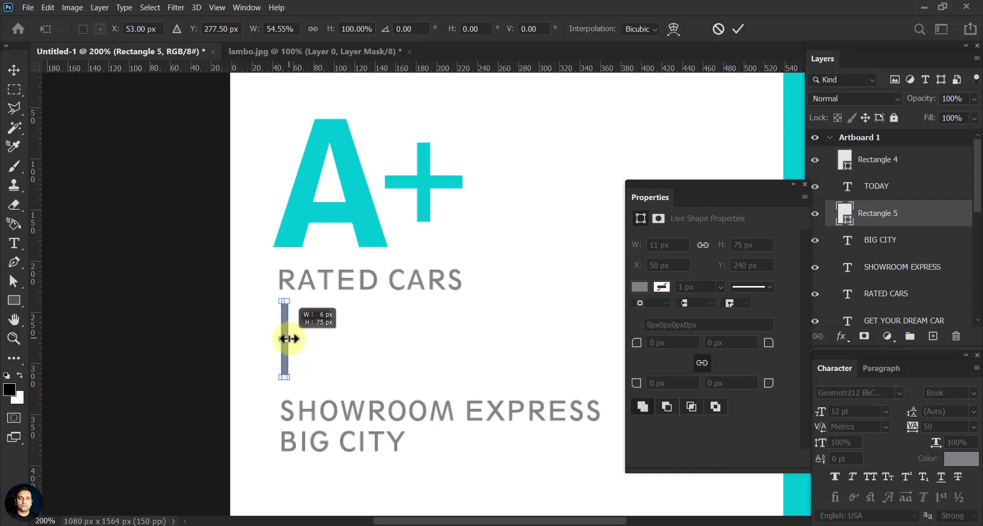
click(14, 69)
click(171, 318)
Step: Zoom back to 100% and check the grey bar in the flyer's top half
key(ctrl+minus)
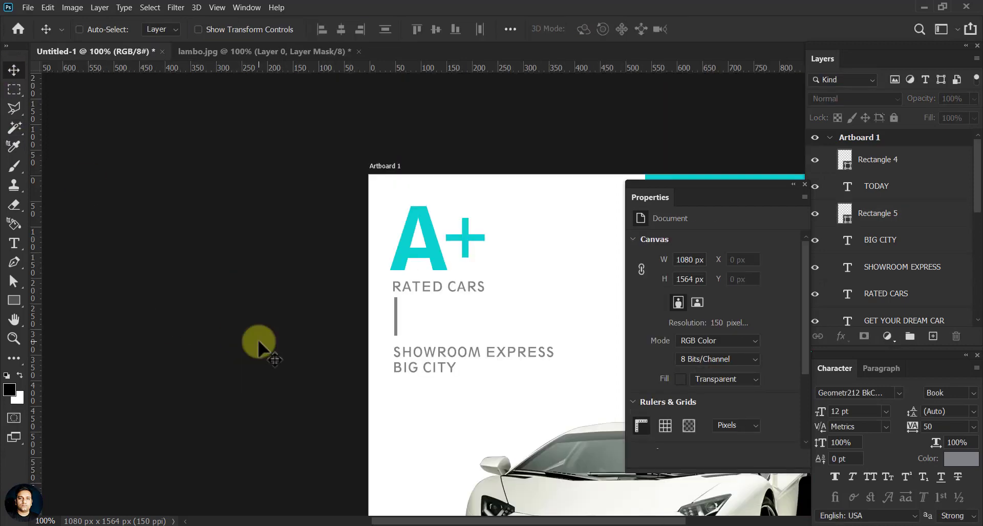
drag(258, 349, 105, 300)
ctrl+click(182, 287)
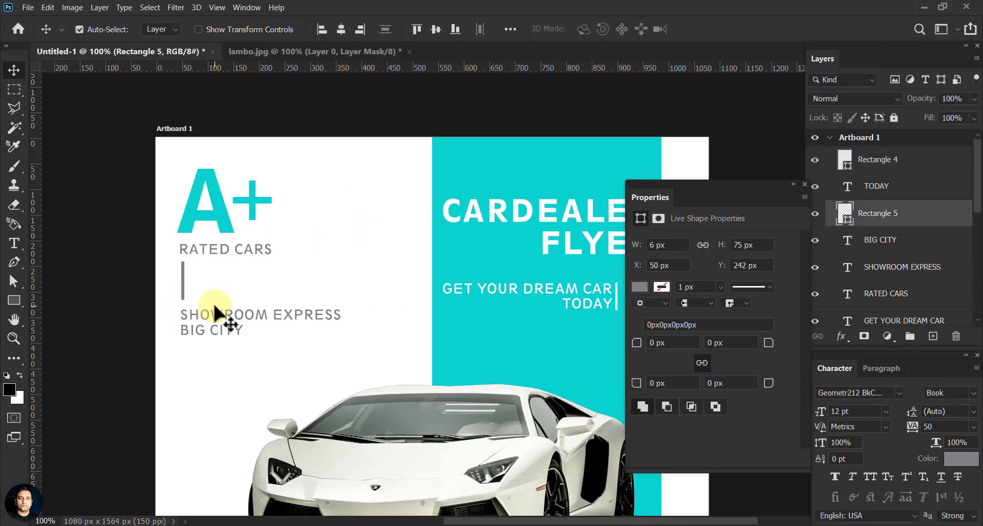
click(241, 379)
mouse_move(281, 334)
mouse_down()
mouse_move(301, 280)
mouse_move(268, 300)
mouse_up()
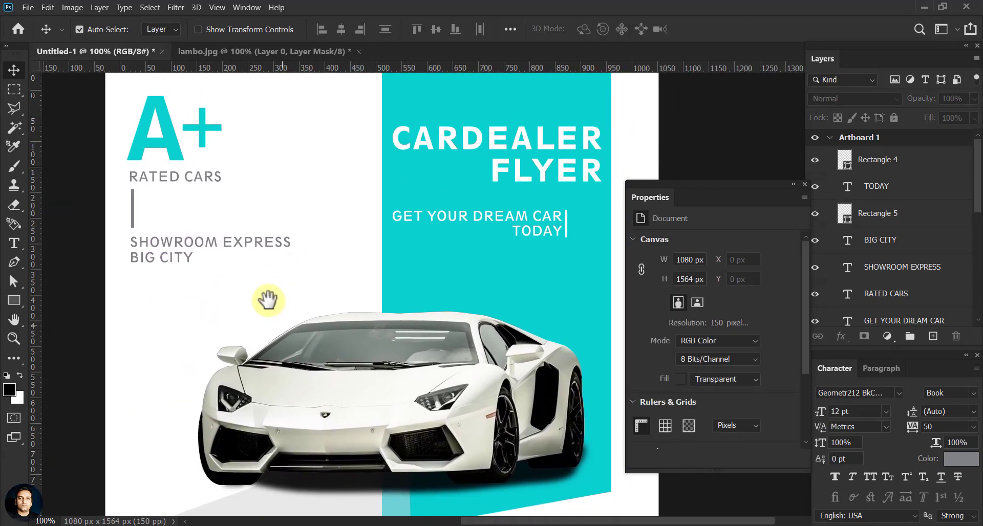
click(20, 306)
Step: Draw a small ellipse dot and move it just above the CARDEALER heading on the teal stripe
click(67, 310)
drag(231, 270, 238, 279)
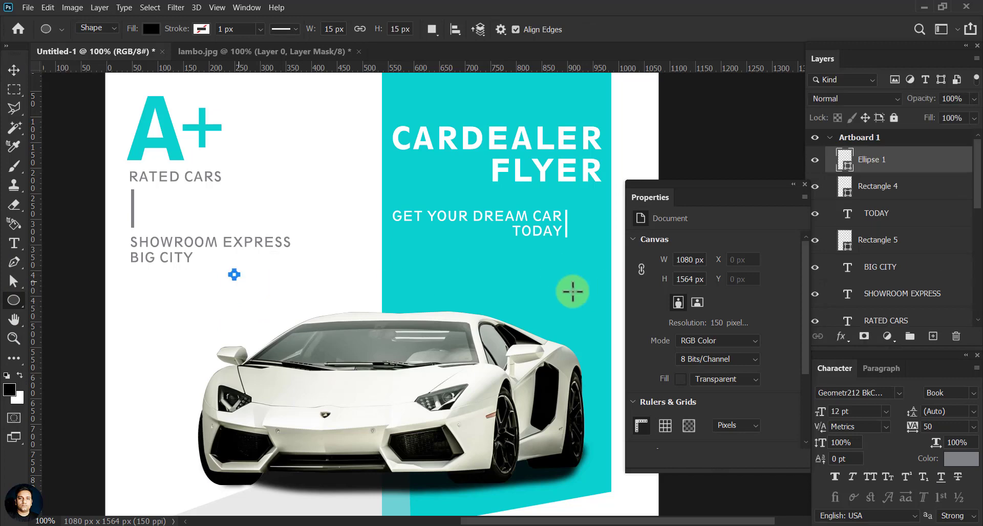
click(13, 70)
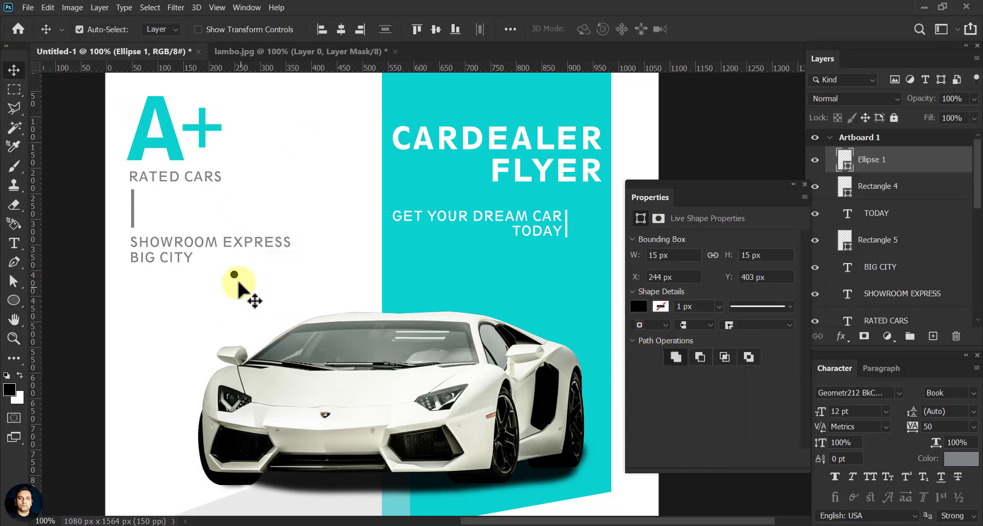
drag(234, 277, 400, 106)
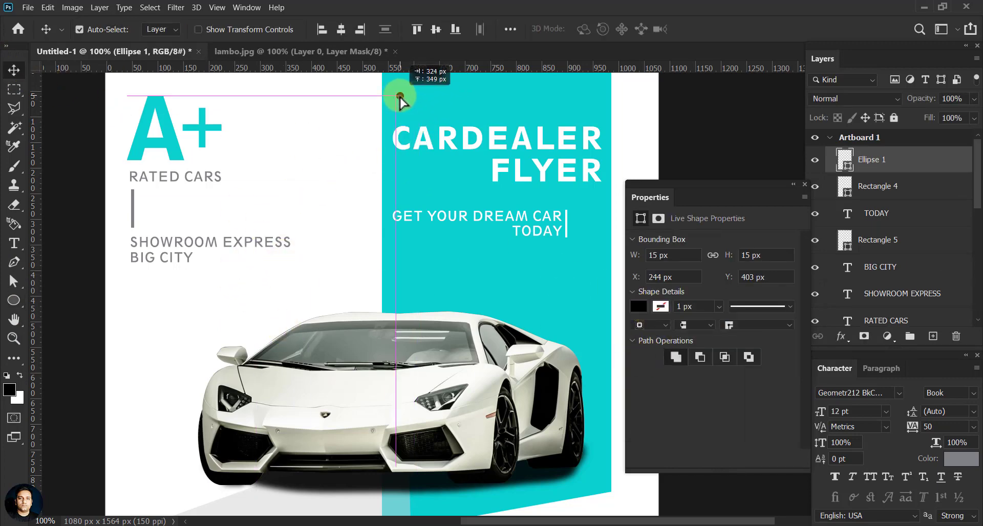
mouse_move(434, 169)
mouse_down()
mouse_move(381, 245)
mouse_move(314, 280)
mouse_move(263, 257)
mouse_up()
scroll(382, 245, up, 2)
scroll(336, 228, up, 1)
Step: Resize the dot to 8.5 px and give it a dark grey fill
key(ctrl+t)
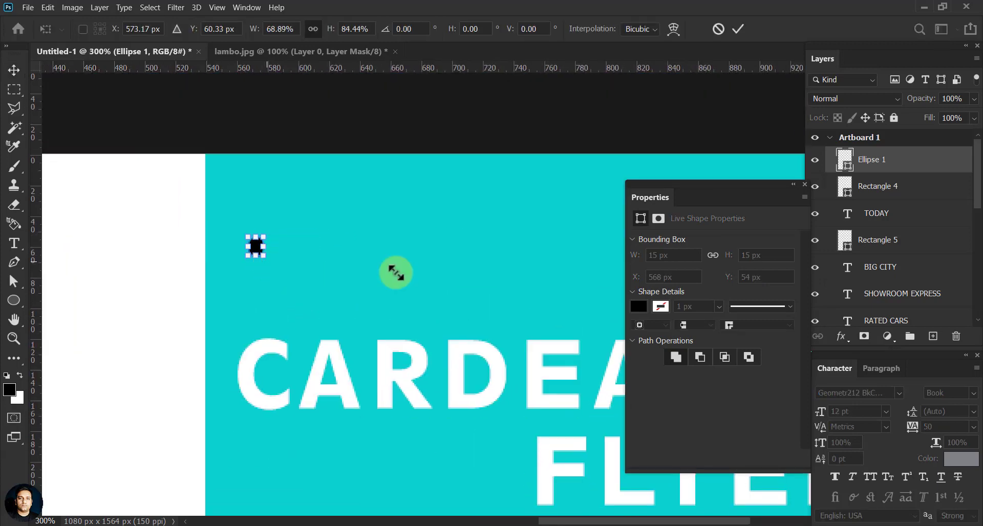
key(Return)
click(639, 307)
click(641, 367)
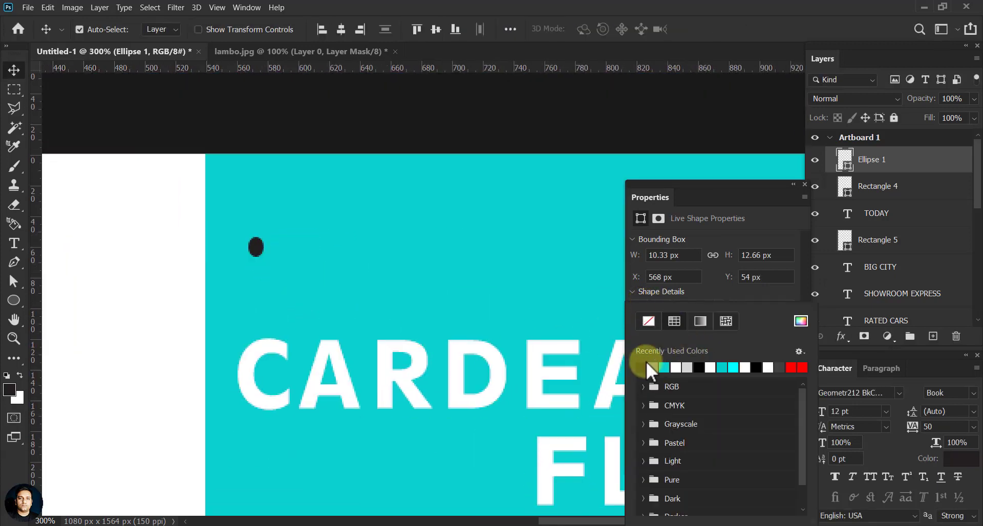
ctrl+click(353, 261)
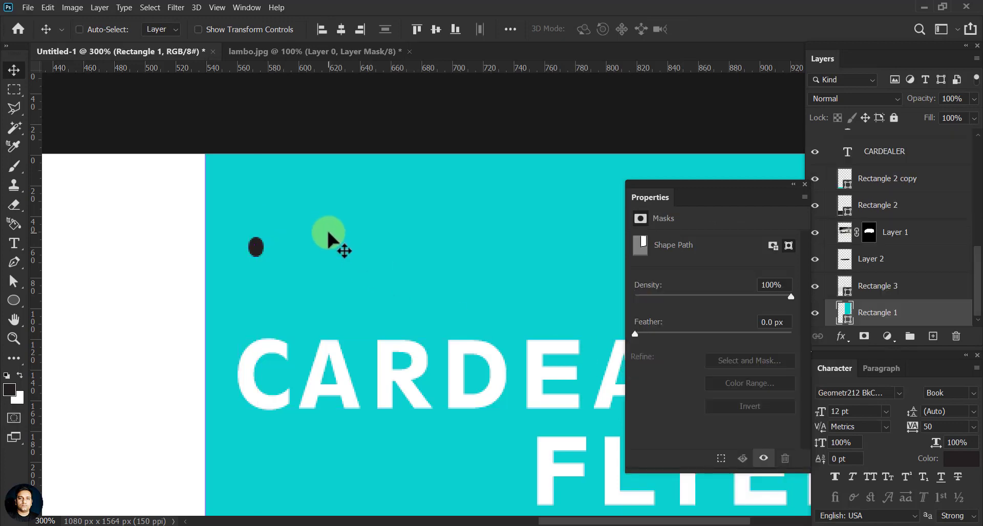
key(ctrl+z)
key(ctrl+z)
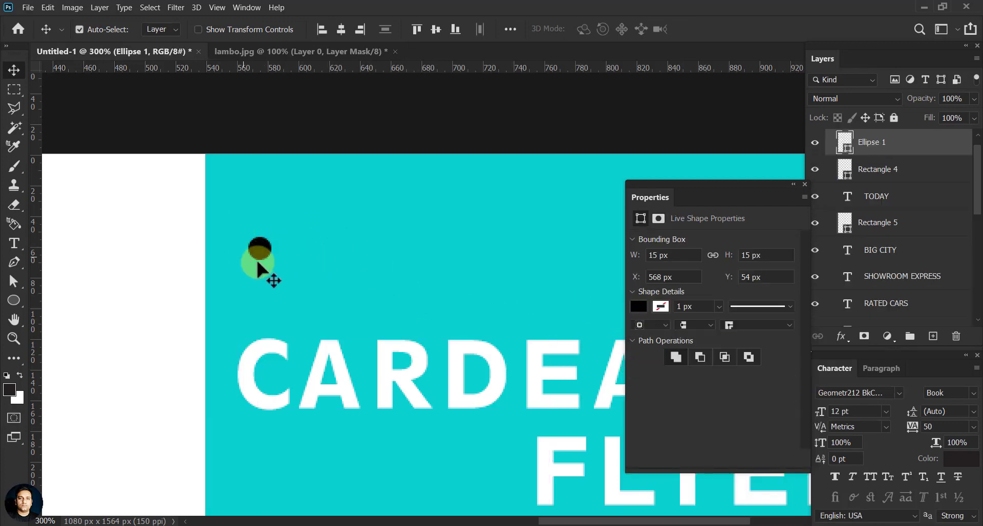
click(639, 306)
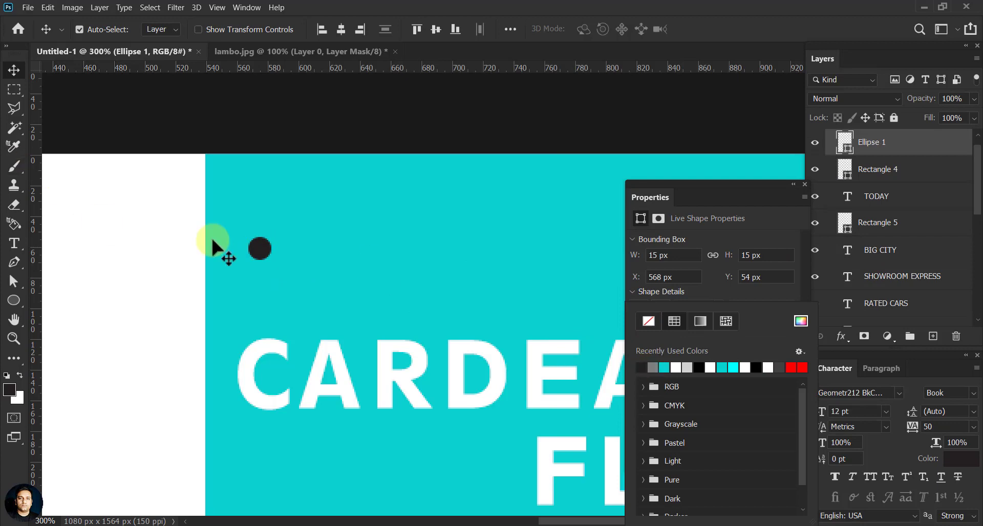
click(256, 250)
key(ctrl+t)
drag(268, 260, 261, 250)
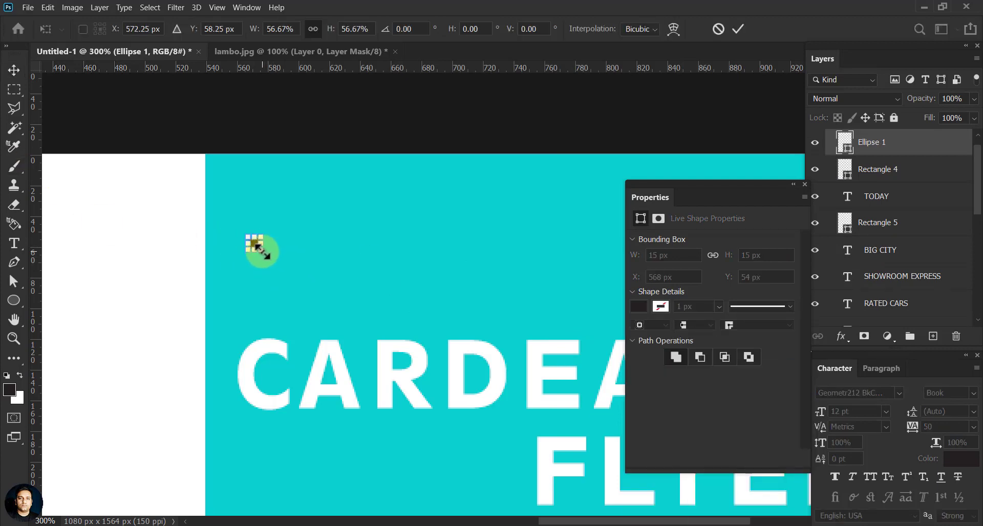
key(Return)
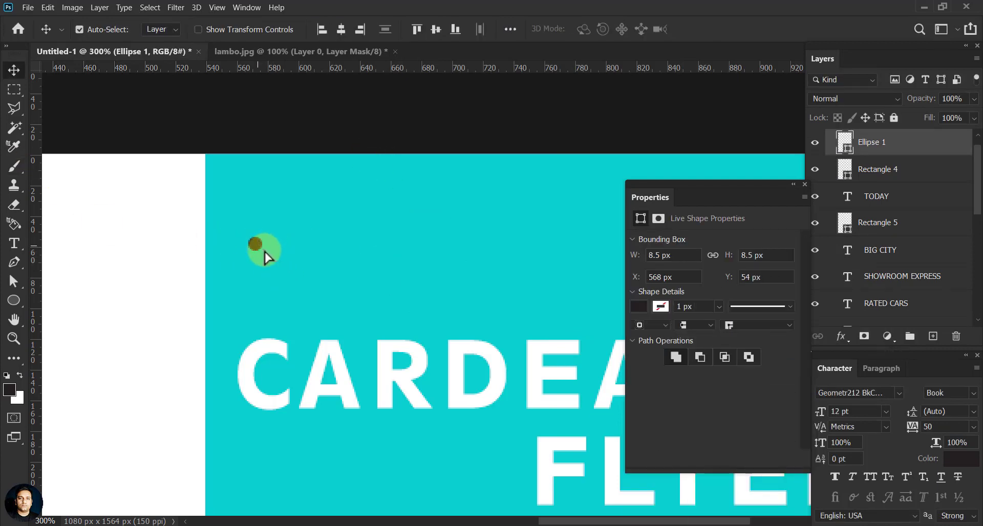
Step: Alt-drag two dot copies to the right to form a row of three, then select all three layers
drag(257, 250, 344, 254)
click(165, 125)
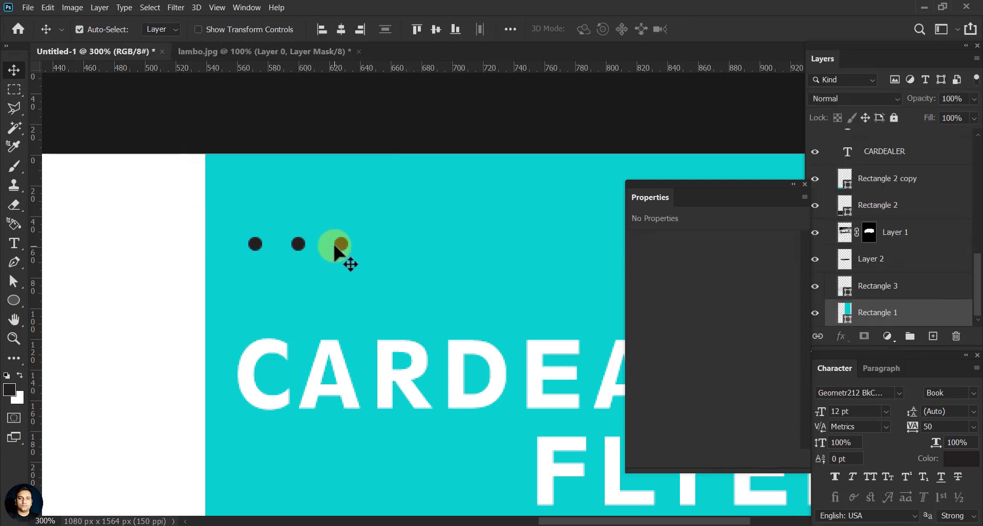
click(350, 246)
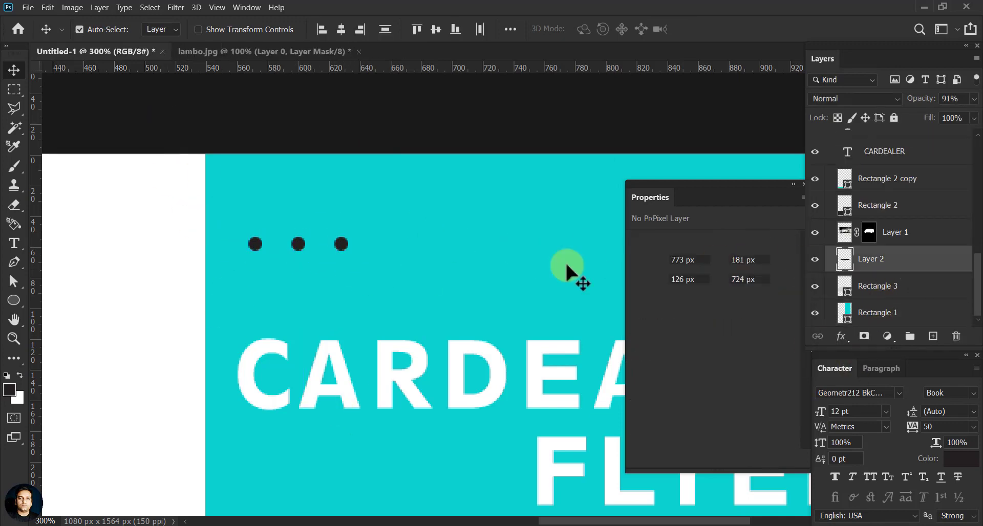
click(341, 244)
shift+click(881, 196)
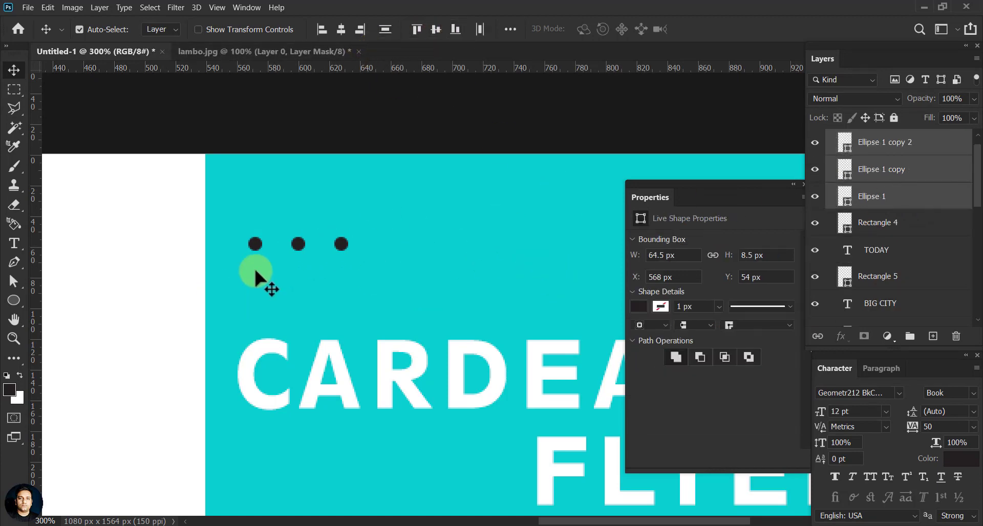
Step: Reposition the three-dot row above the heading and copy one dot down below the car
scroll(256, 276, down, 3)
scroll(379, 297, down, 1)
scroll(491, 315, up, 1)
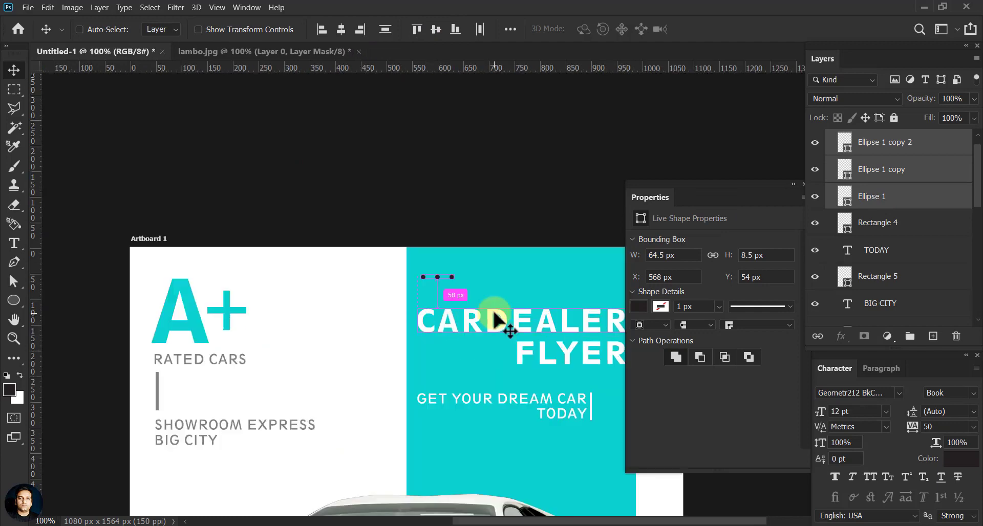
scroll(493, 296, up, 2)
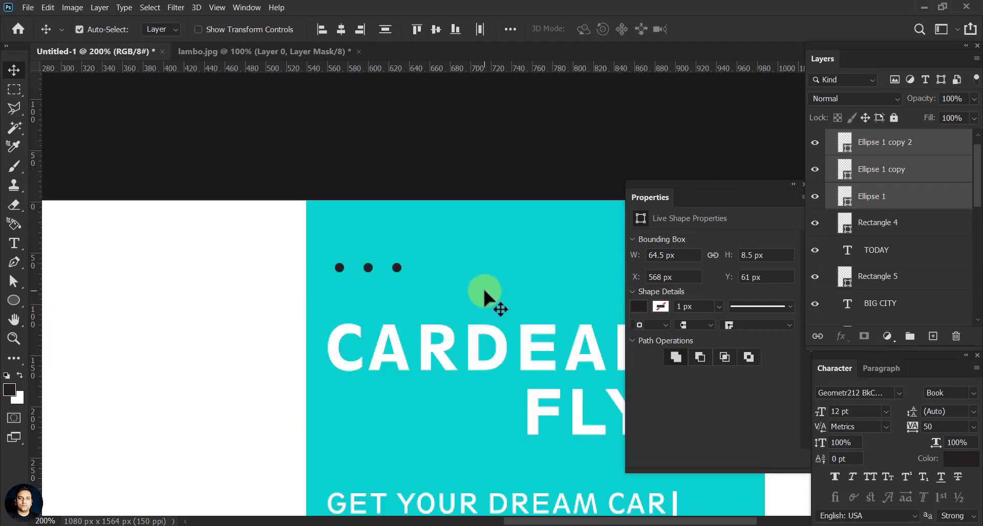
scroll(484, 294, down, 1)
drag(406, 314, 306, 193)
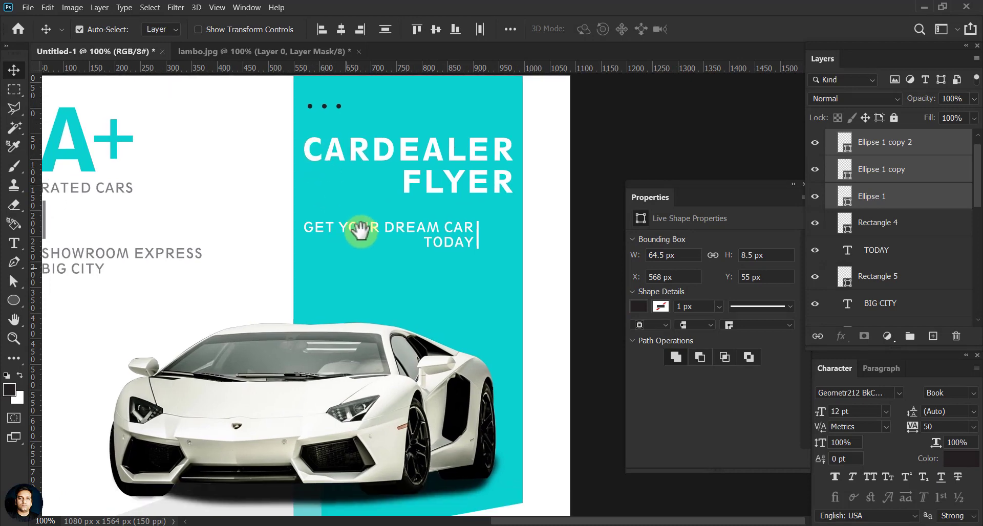
mouse_move(341, 78)
mouse_down()
mouse_move(406, 294)
mouse_move(395, 105)
mouse_move(454, 409)
mouse_up()
key(ctrl+minus)
drag(455, 304, 446, 266)
Step: Copy the dot sideways to make a row of three dots below the car
scroll(446, 265, down, 2)
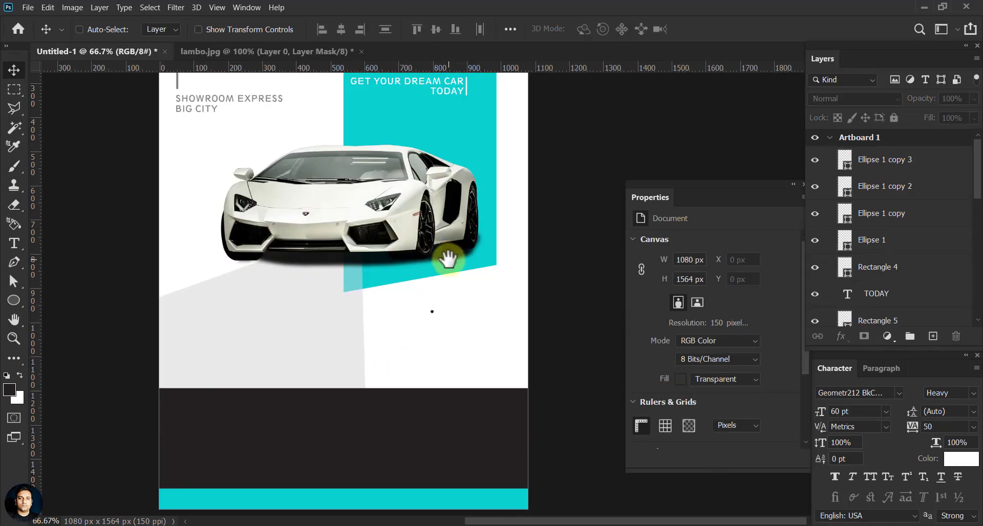
key(ctrl+plus)
key(ctrl+plus)
key(ctrl+plus)
mouse_move(276, 311)
mouse_down()
mouse_move(263, 352)
mouse_move(351, 358)
mouse_up()
click(395, 389)
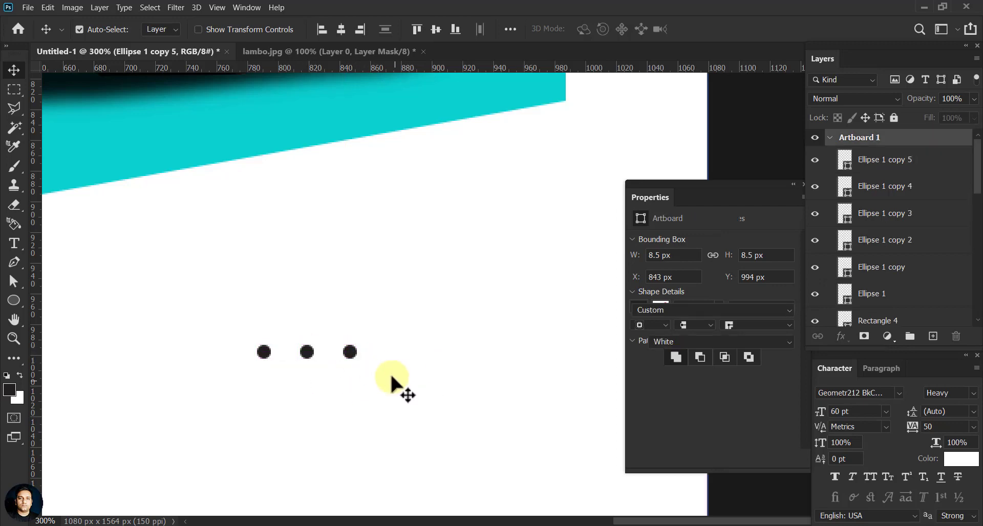
Step: Group the lower three dots, the top three dots, and the remaining flyer layers separately
key(ctrl+1)
drag(456, 333, 388, 281)
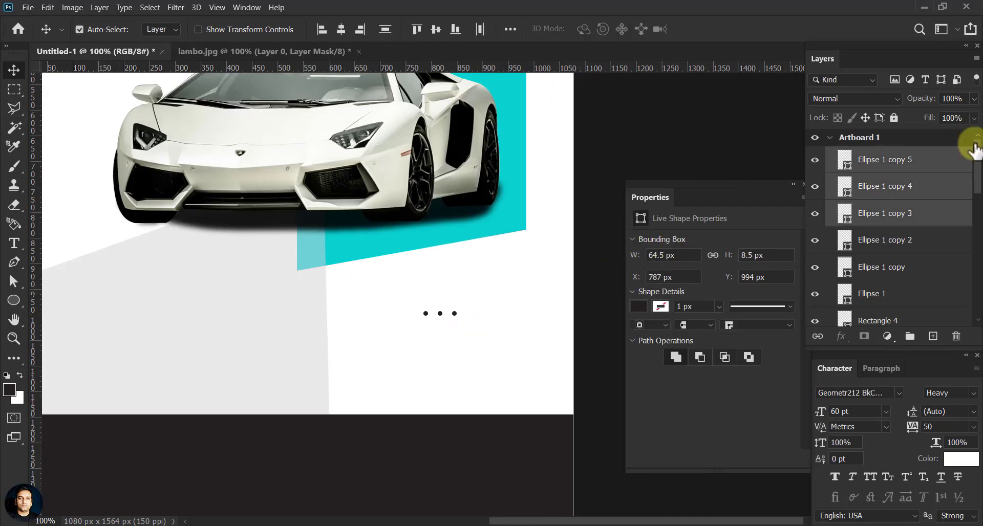
click(908, 341)
click(894, 230)
shift+click(881, 177)
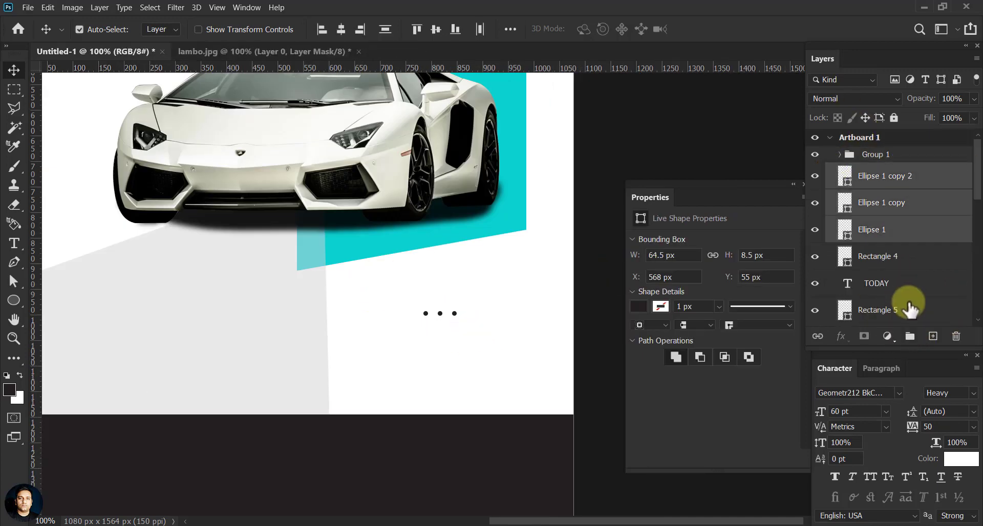
click(910, 336)
click(876, 192)
scroll(922, 246, down, 4)
scroll(906, 276, down, 4)
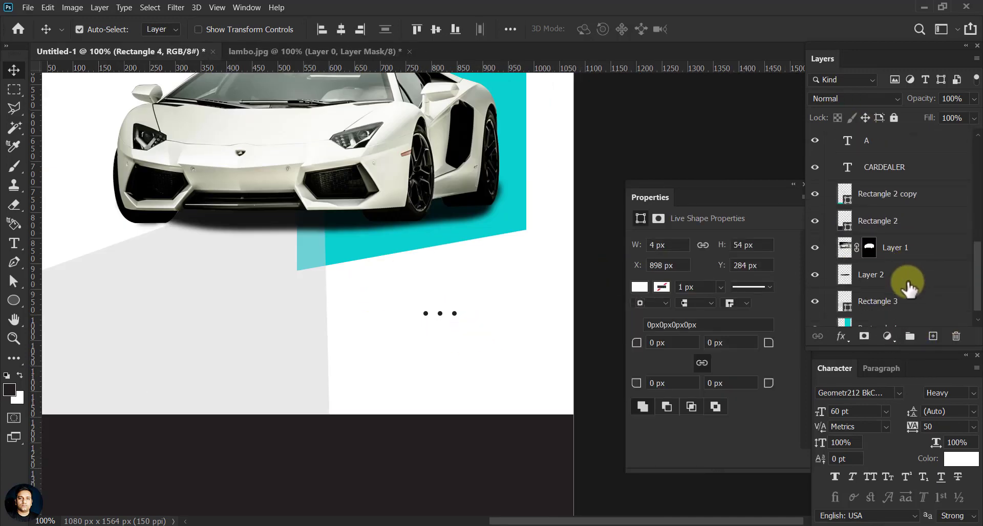
key(ctrl+alt+a)
click(910, 337)
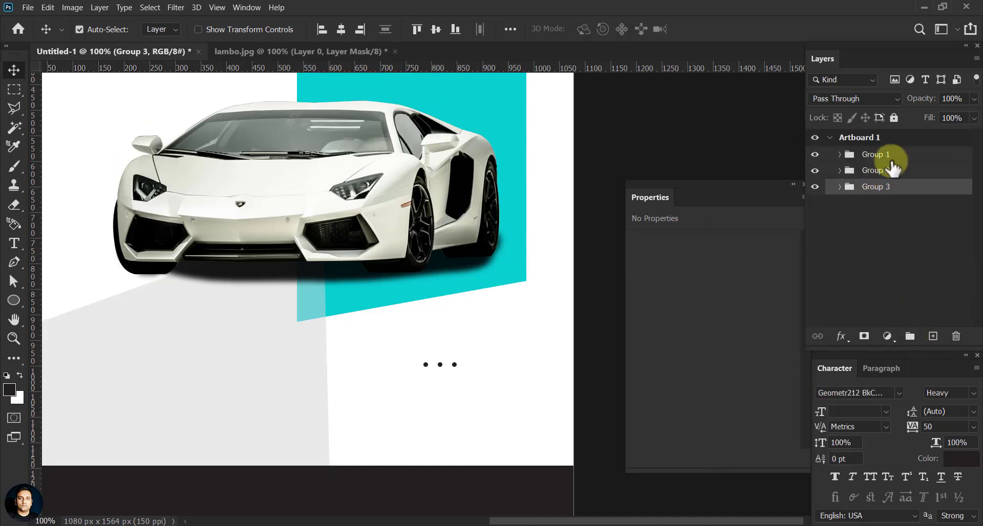
Step: Move the lower dot group right and down to the flyer's lower right
click(815, 154)
key(ctrl+t)
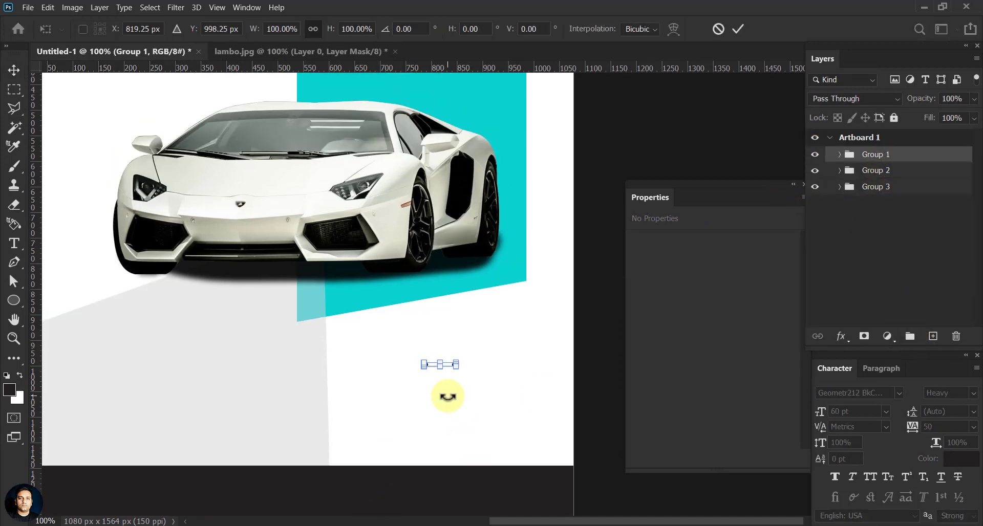
key(ctrl+minus)
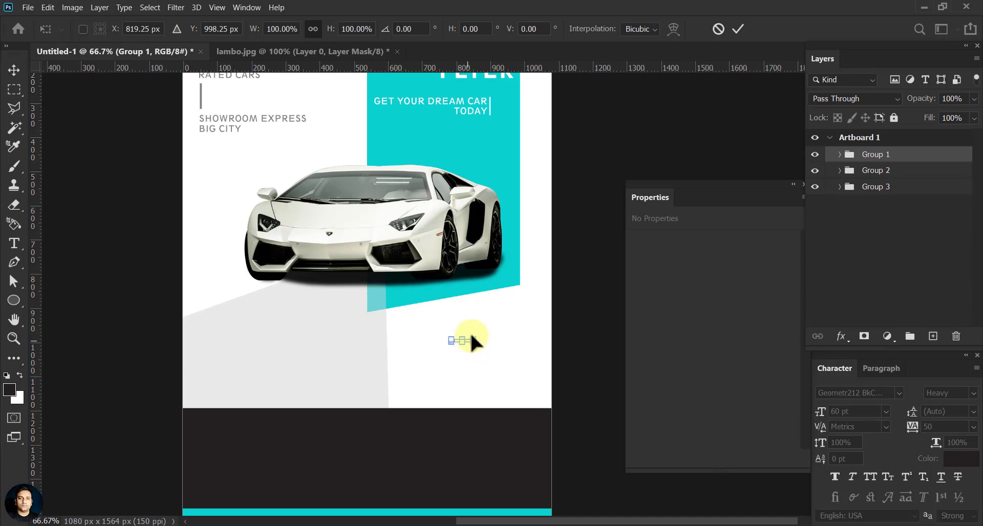
drag(473, 342, 511, 350)
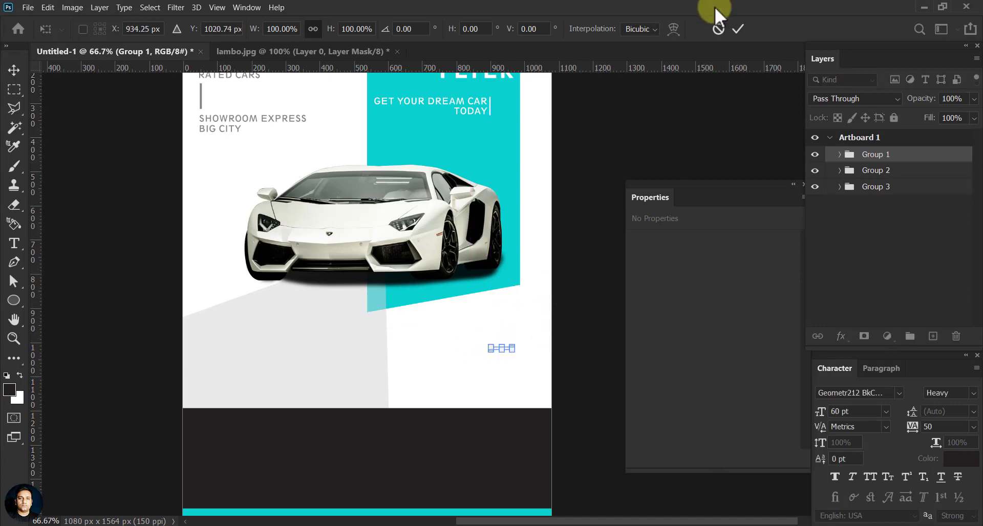
click(738, 29)
scroll(518, 200, up, 3)
Step: Create a new empty layer for the teal stripe's outline
click(466, 253)
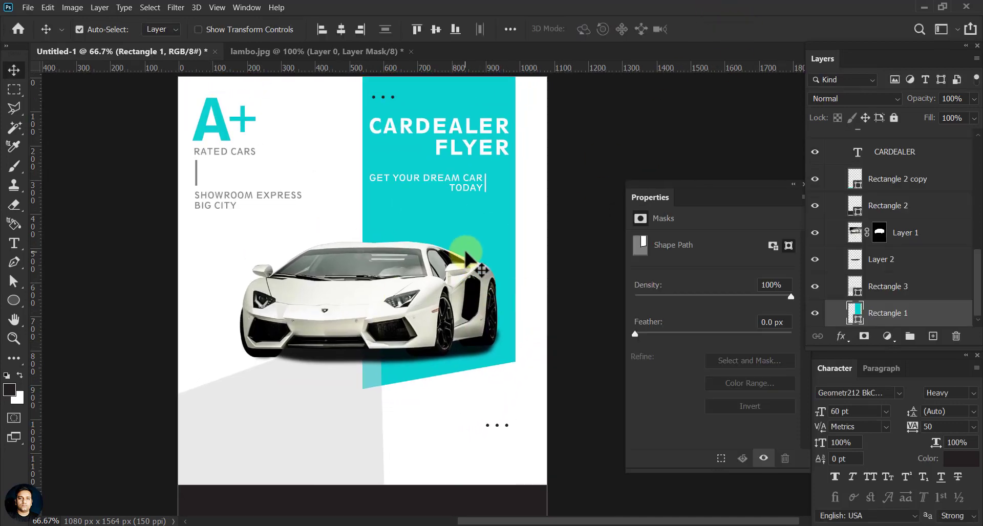
click(815, 313)
click(815, 314)
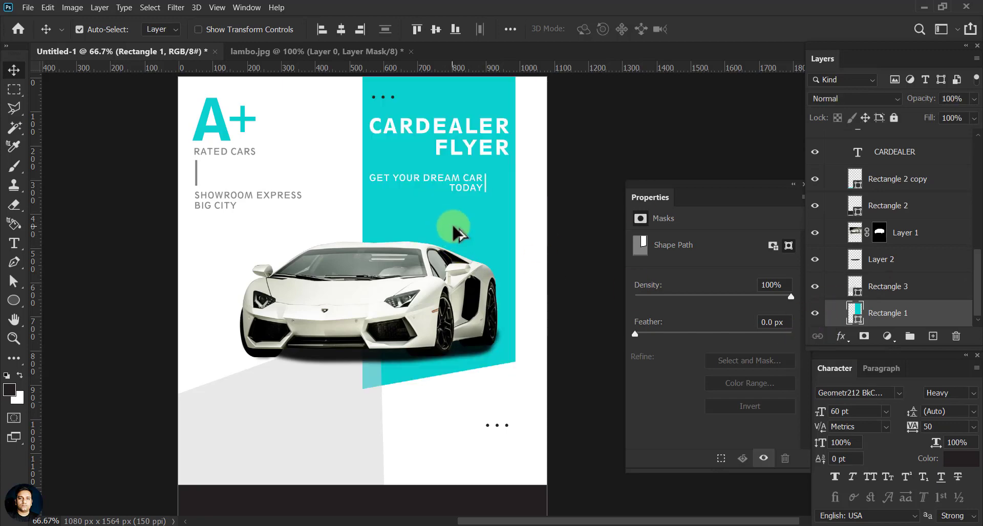
drag(455, 230, 428, 291)
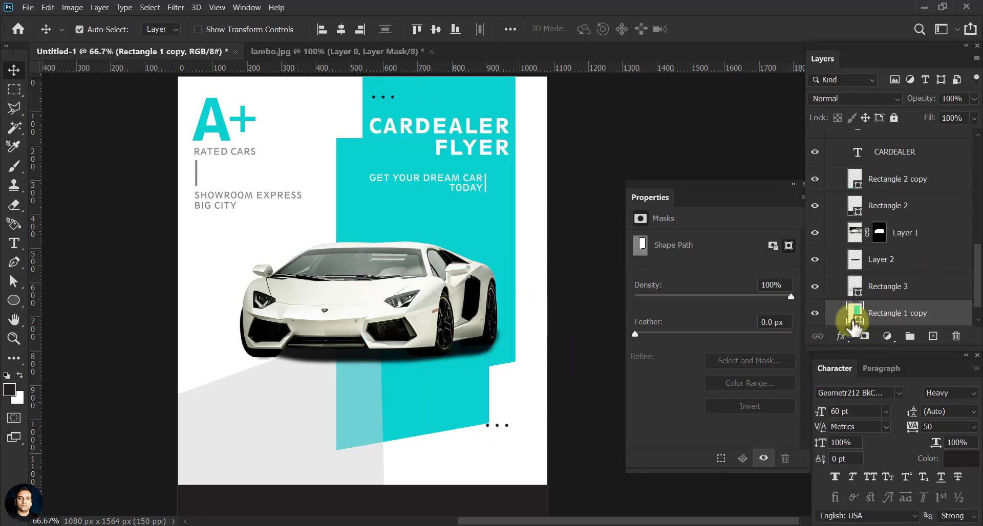
key(ctrl+z)
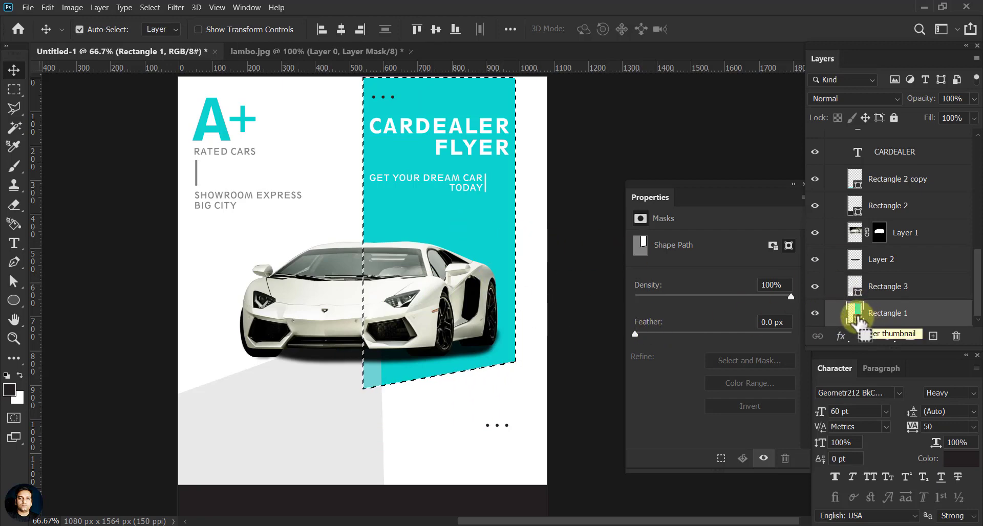
click(934, 337)
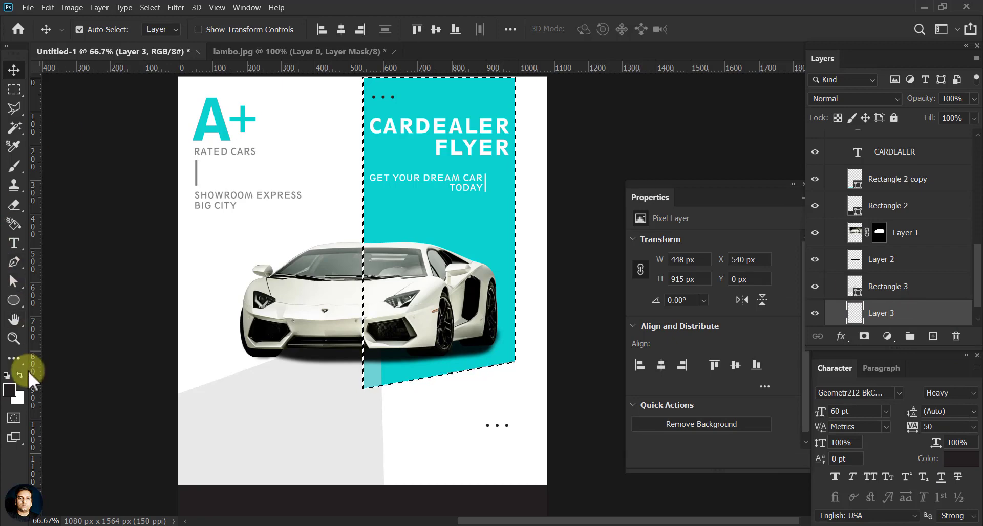
Step: Stroke the stripe selection with a 3 px outline, then deselect
click(46, 8)
click(76, 207)
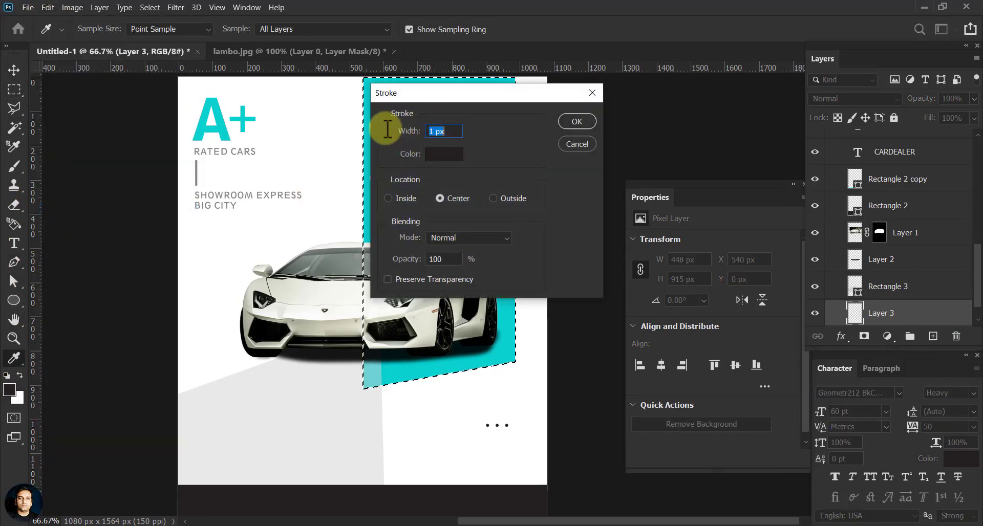
text(3)
click(566, 122)
key(v)
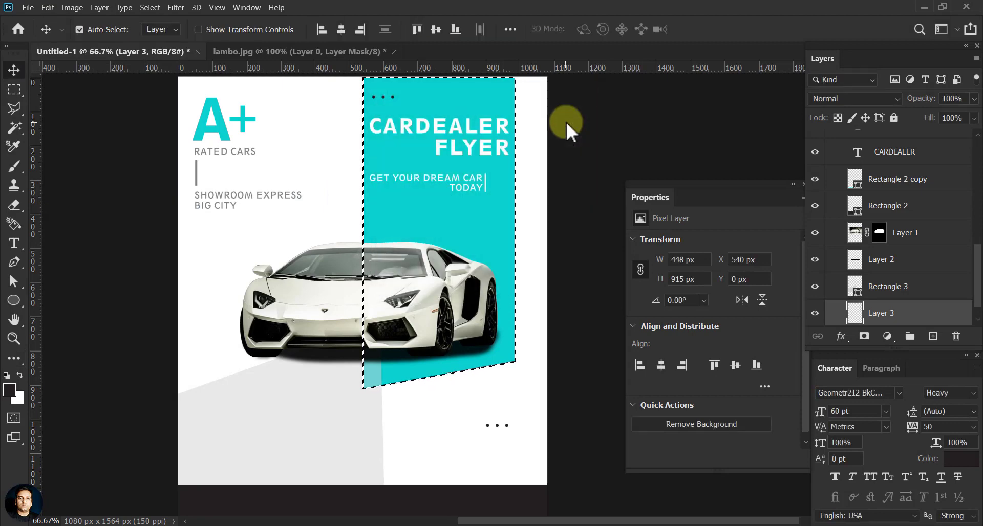
click(154, 6)
click(163, 32)
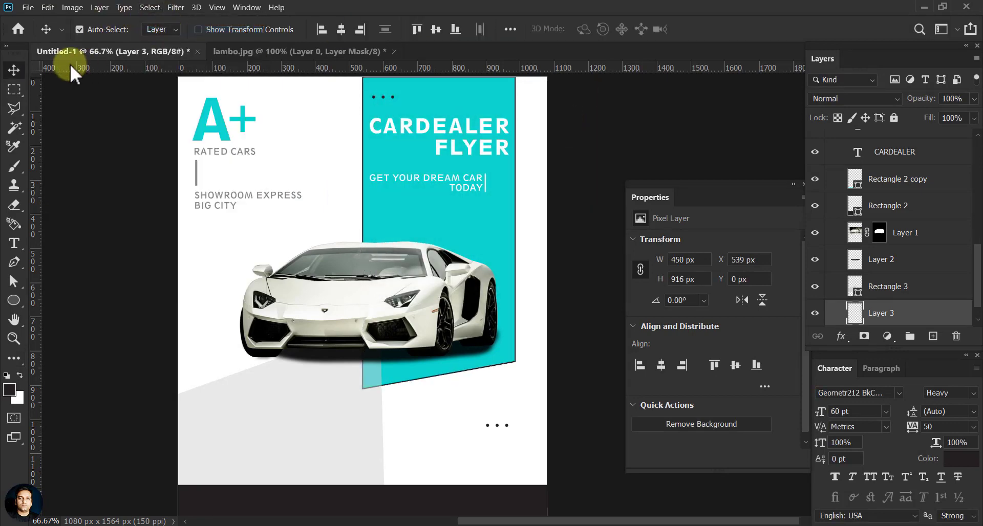
Step: Fade the outline layer to 30% opacity and scale it to about 102.6%
drag(973, 100, 934, 112)
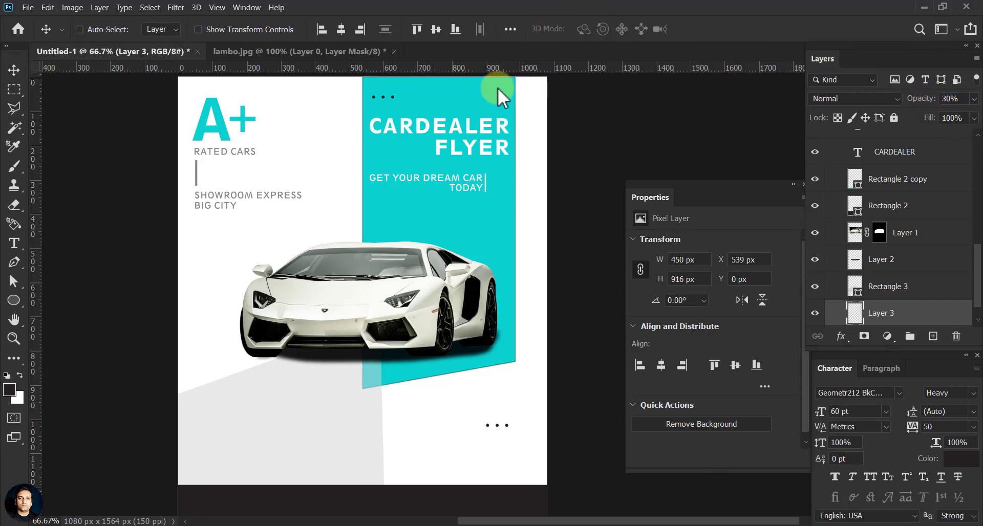
key(ctrl+t)
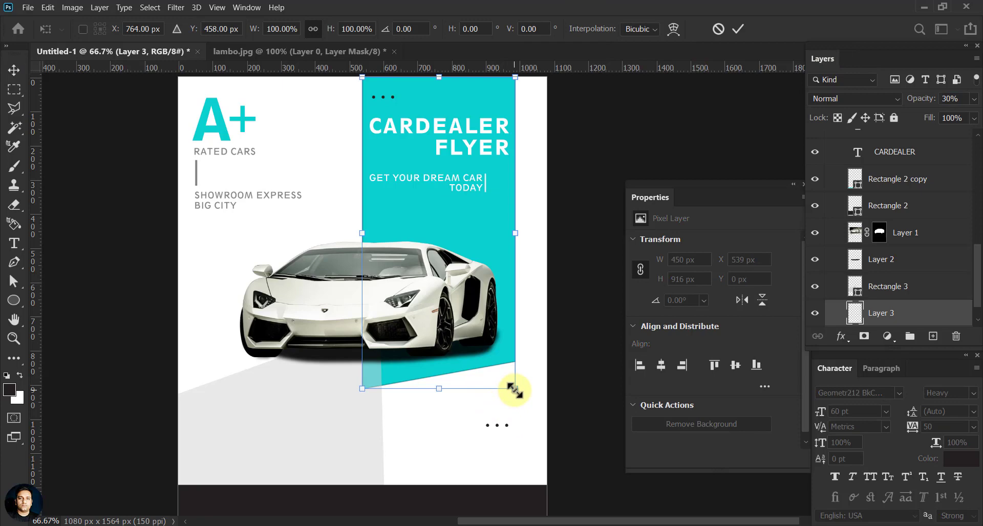
drag(514, 391, 522, 397)
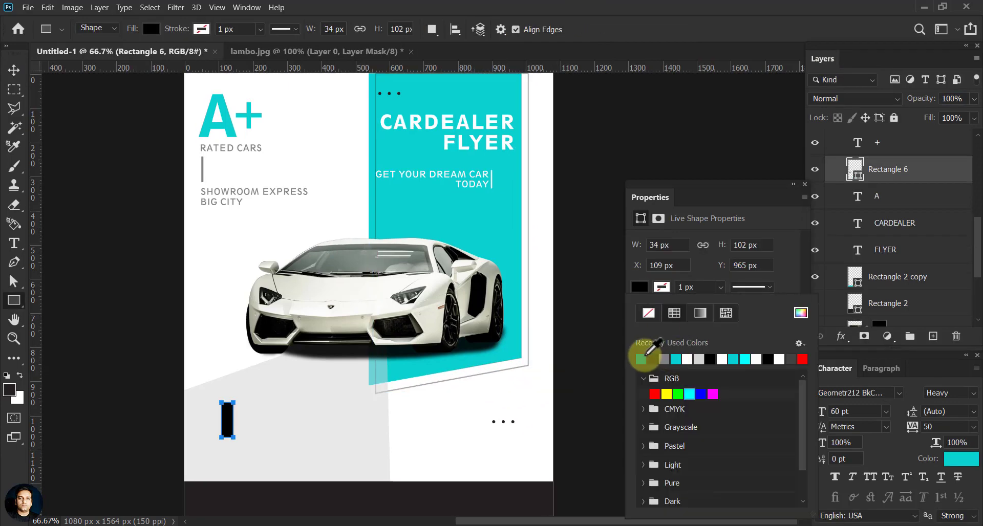
Step: Fill the rectangle teal #008080, then duplicate it and rotate the copy 90° to form a cross
click(801, 313)
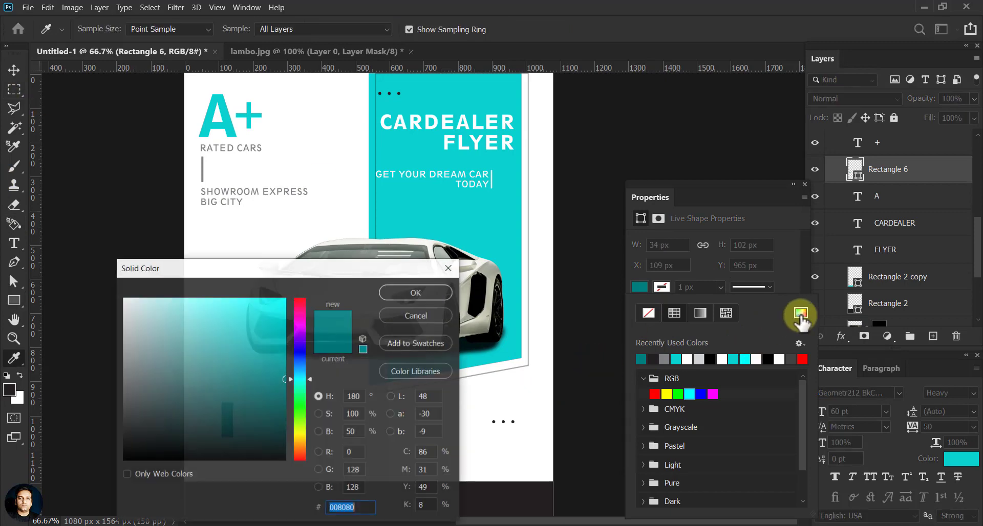
click(410, 292)
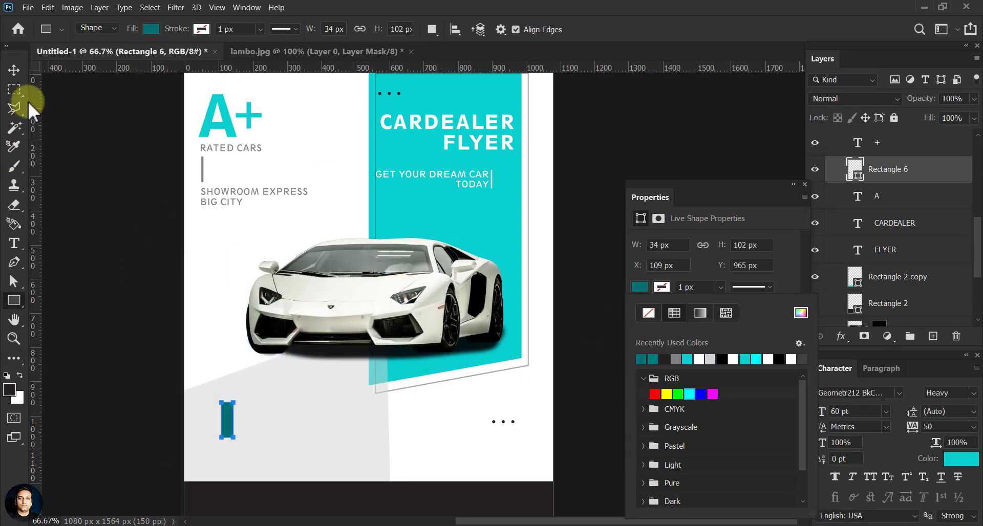
click(14, 70)
key(ctrl+plus)
drag(224, 406, 296, 344)
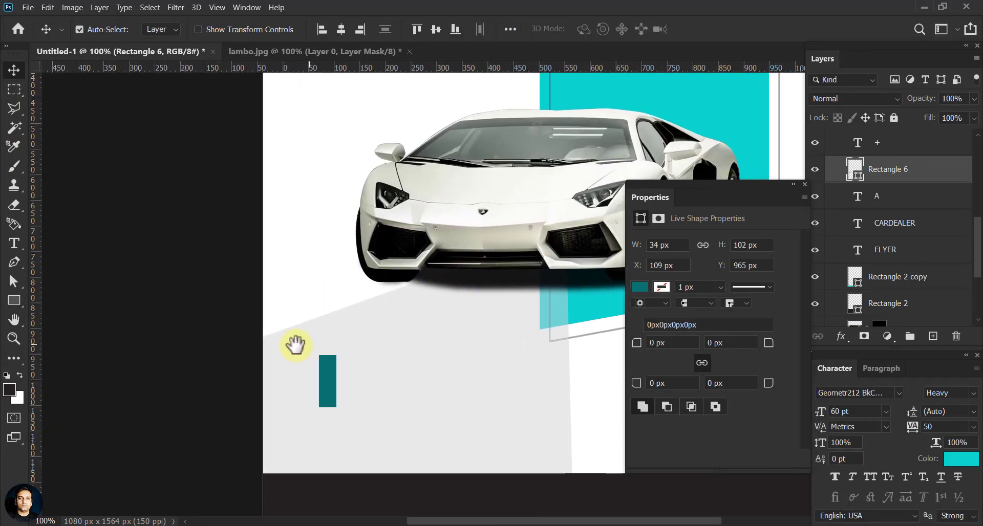
alt+drag(328, 388, 288, 375)
key(ctrl+t)
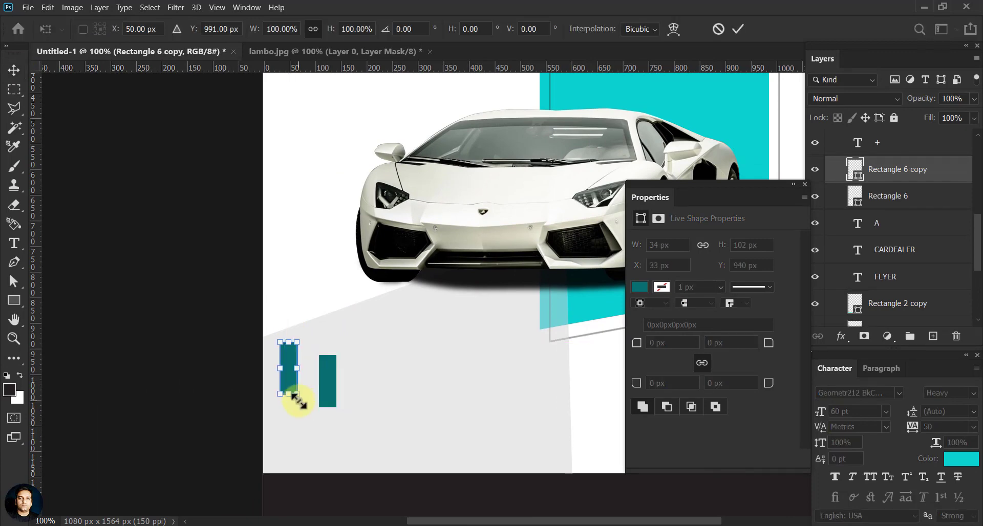
mouse_move(309, 406)
mouse_down()
mouse_move(336, 364)
mouse_move(313, 373)
mouse_move(344, 383)
mouse_move(336, 376)
mouse_up()
key(Return)
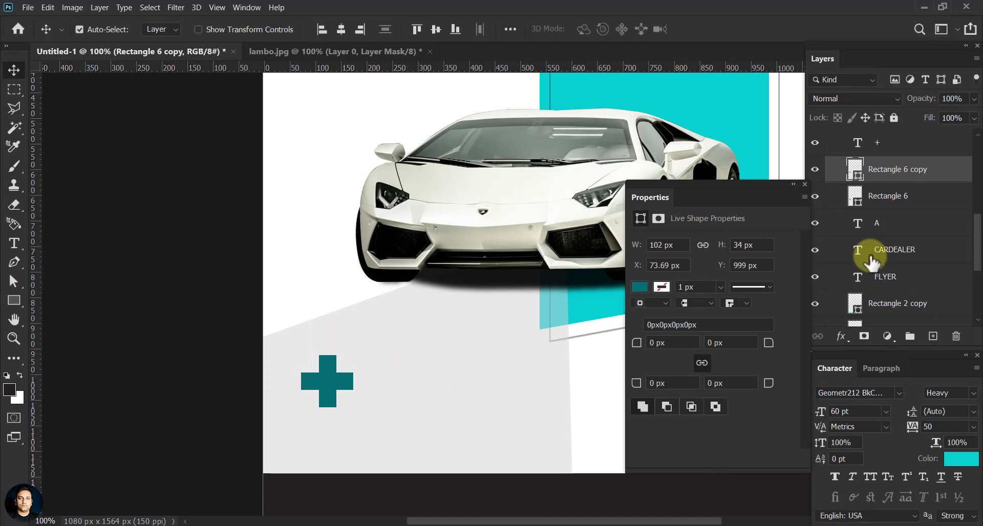
Step: Rotate both cross rectangles about 25° and shrink them up-left into place
shift+click(884, 200)
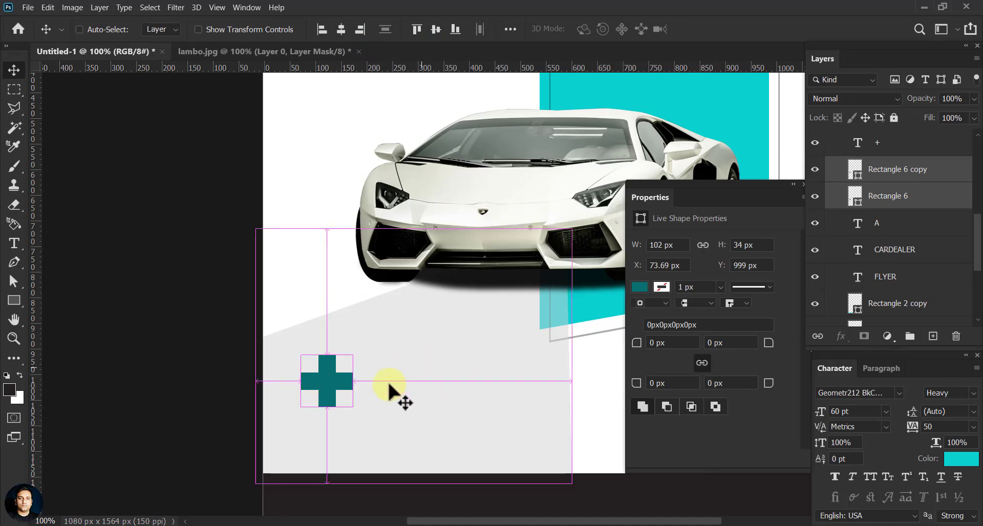
key(ctrl+t)
mouse_move(358, 423)
mouse_down()
mouse_move(336, 421)
mouse_move(326, 405)
mouse_up()
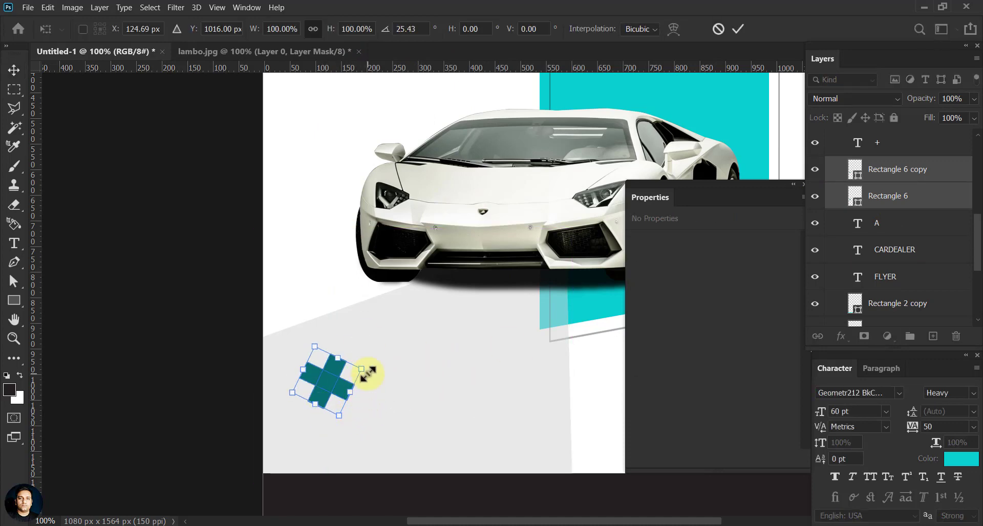
mouse_move(367, 374)
mouse_down()
mouse_move(318, 379)
mouse_move(314, 364)
mouse_up()
click(738, 29)
text(FAST CAR)
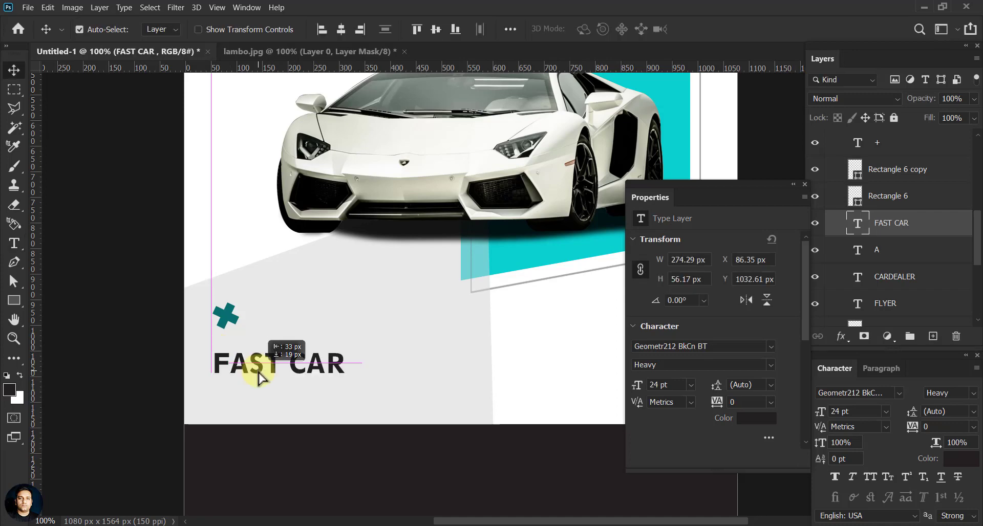
Step: Copy the SHOWROOM EXPRESS text above FAST CAR and retype it as MACHINE OF THE WEEK
scroll(252, 374, up, 3)
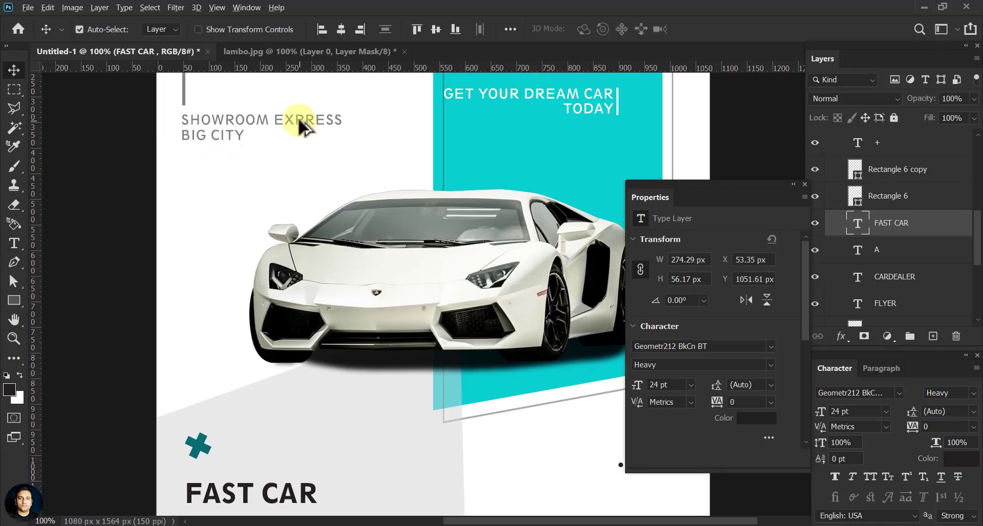
drag(297, 121, 311, 458)
scroll(377, 413, down, 2)
double_click(259, 377)
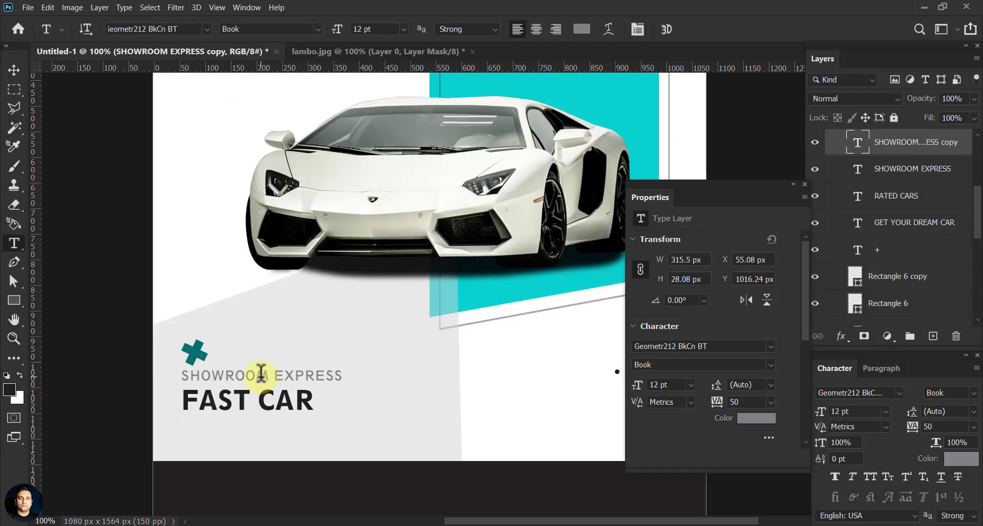
text(MACHINE OF THE WEEK)
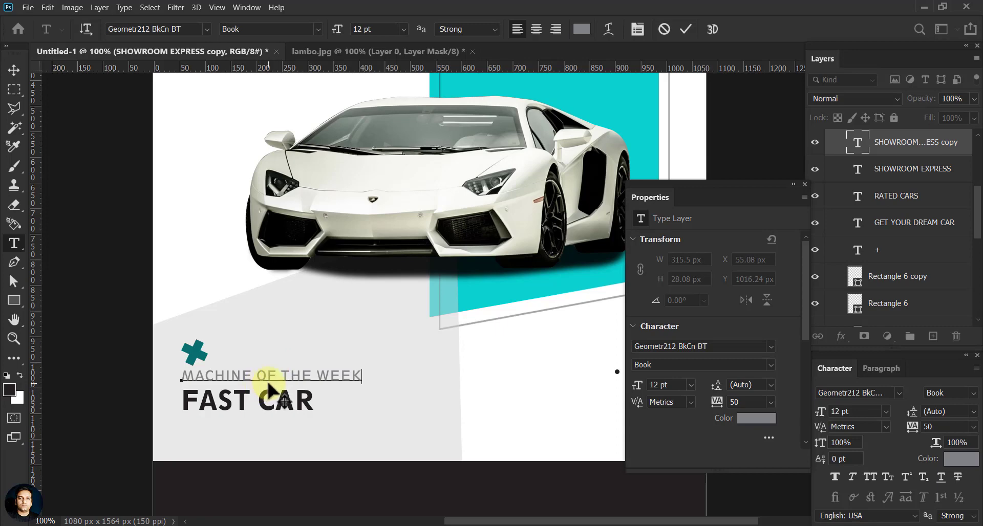
Step: Set the MACHINE OF THE WEEK text colour to near-black #231f20
key(ctrl+a)
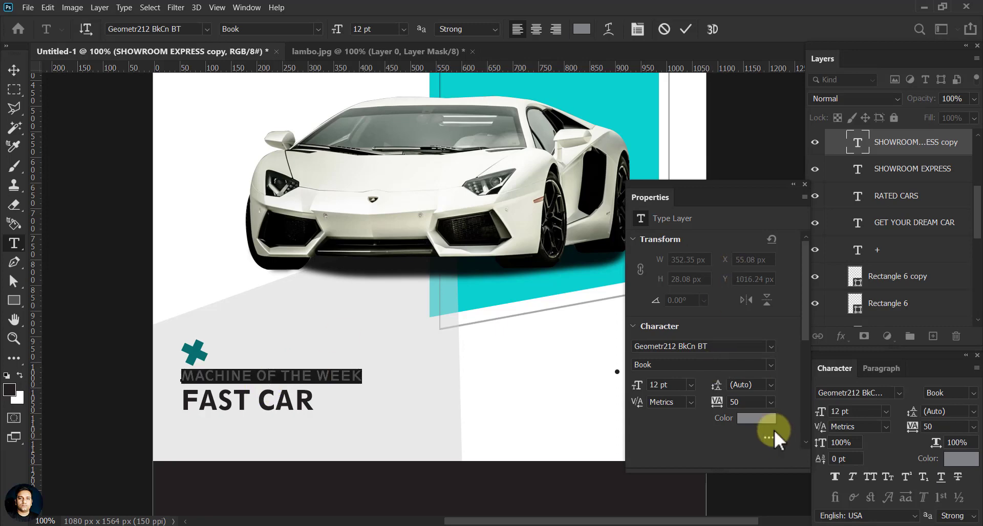
click(769, 419)
key(Escape)
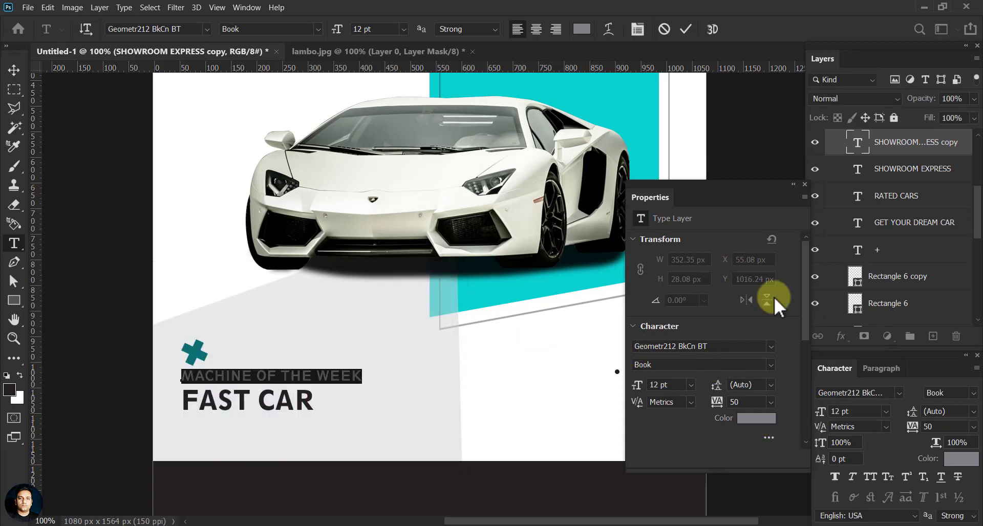
click(757, 419)
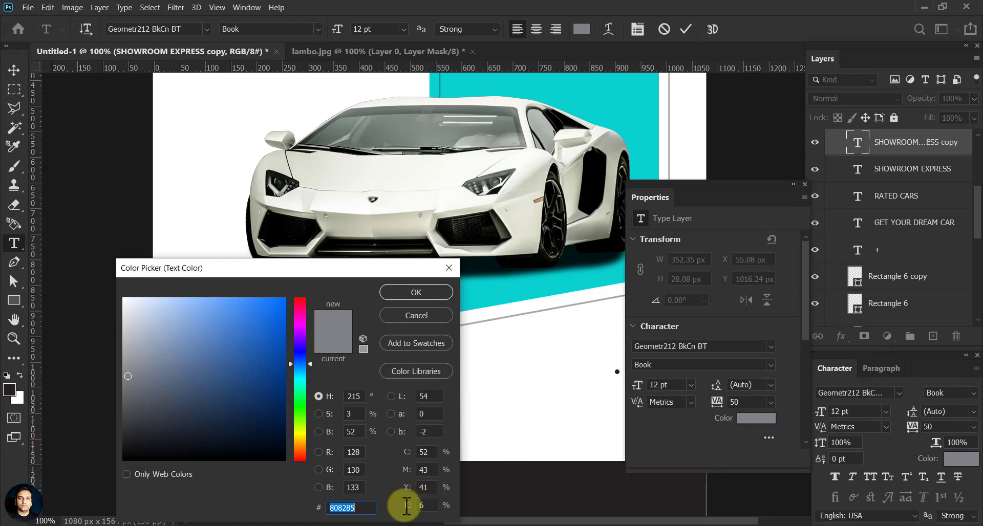
text(00)
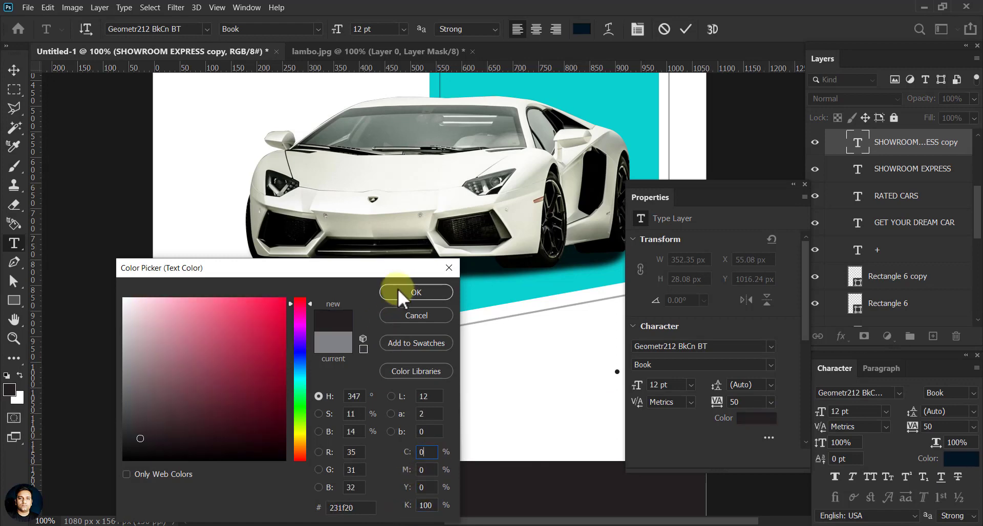
click(402, 291)
click(14, 69)
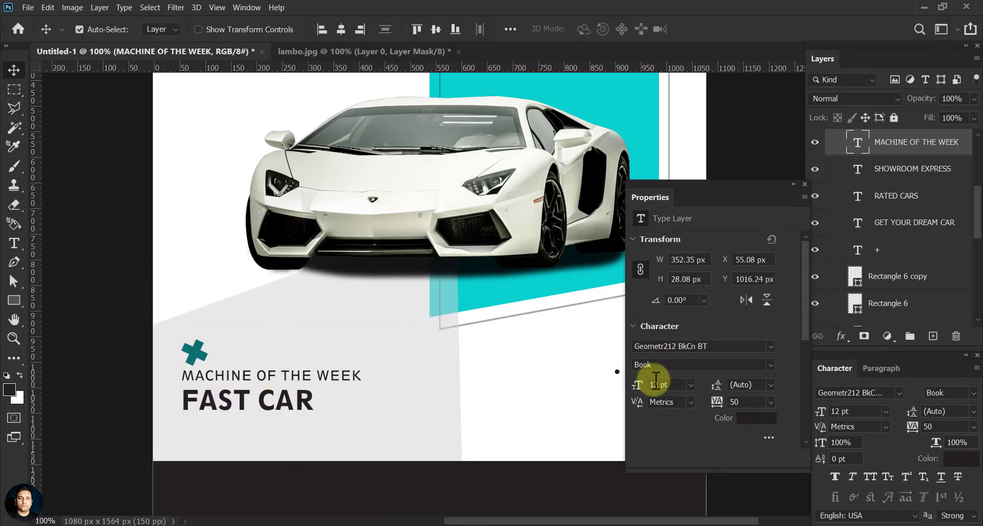
Step: Style the line Heavy, 10 pt, tracking 0, and nudge it down
click(676, 390)
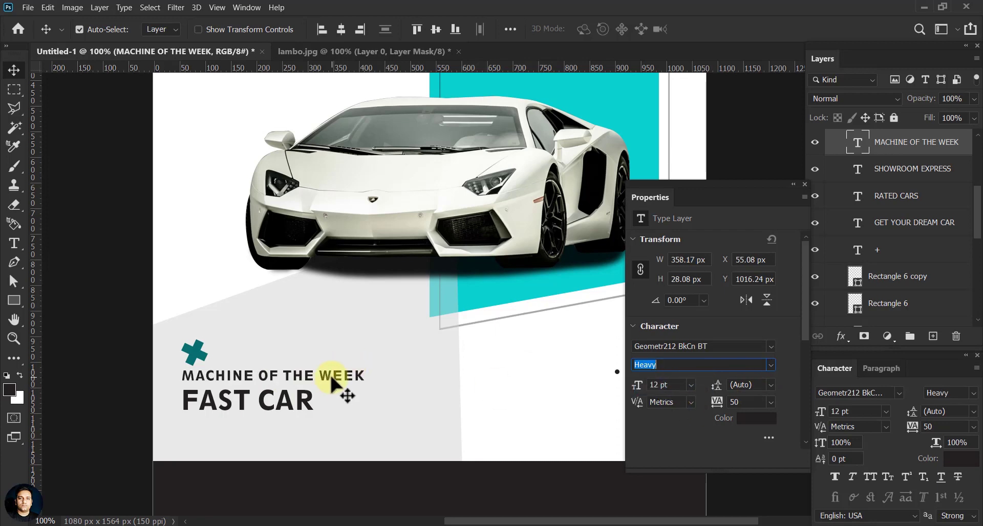
click(636, 385)
text(10)
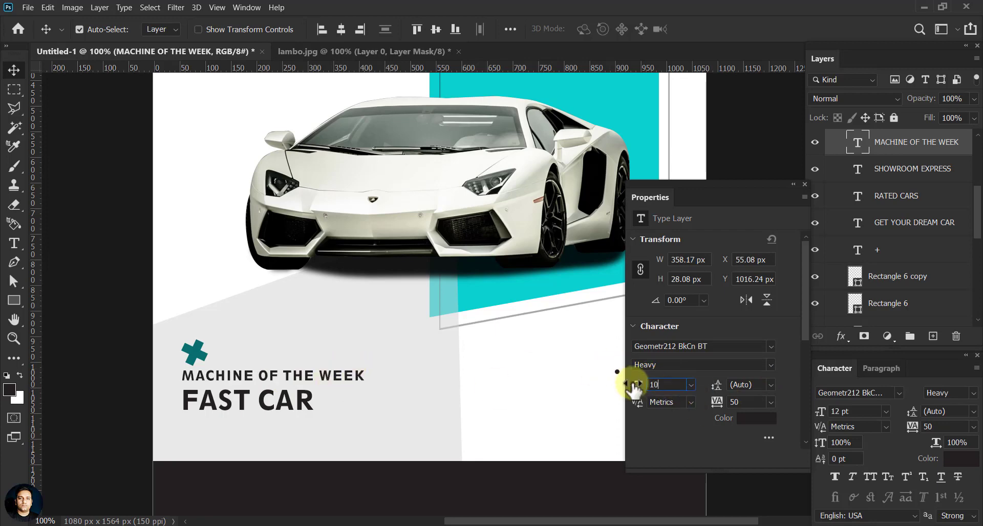
key(Return)
double_click(738, 402)
text(0)
key(Return)
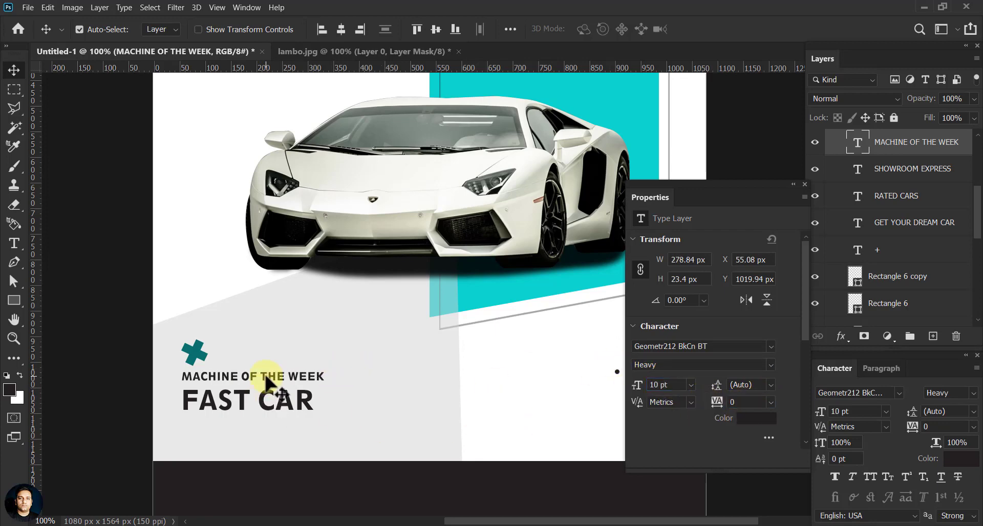
key(Down)
key(Down)
key(Down)
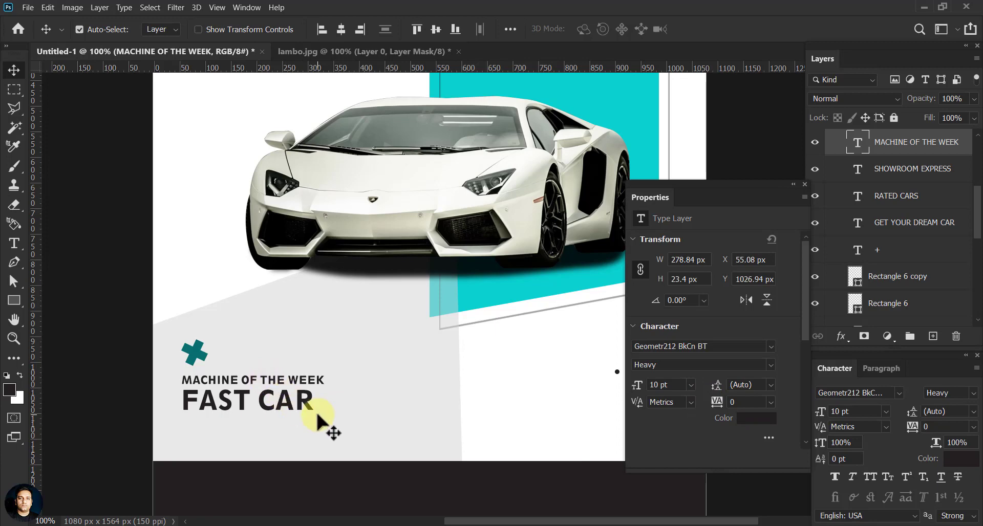
click(194, 353)
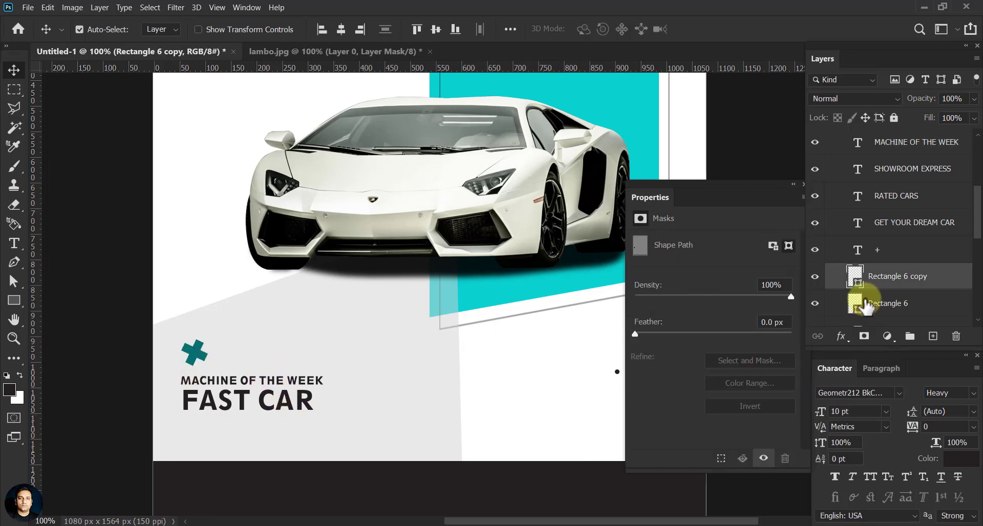
Step: Shrink the teal cross slightly more
shift+click(888, 304)
key(ctrl+t)
drag(208, 365, 200, 358)
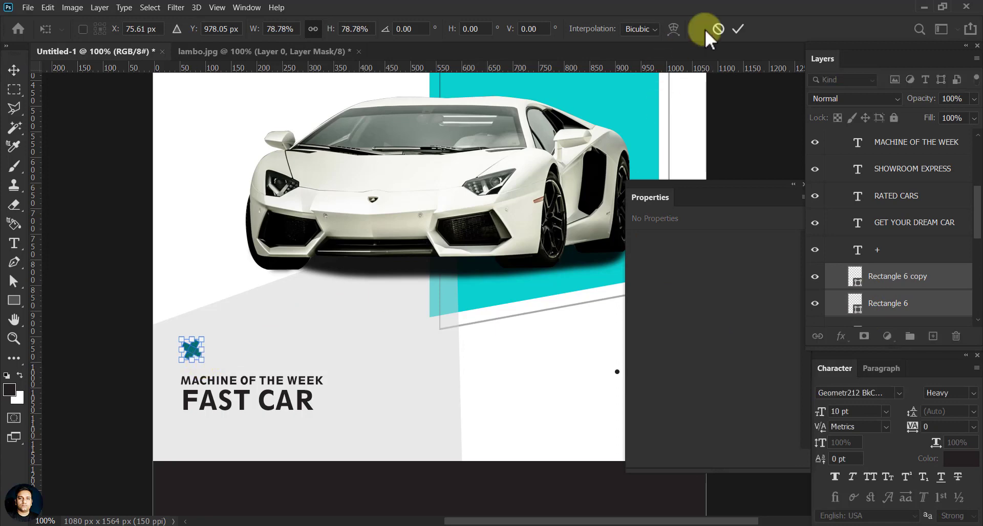
click(738, 29)
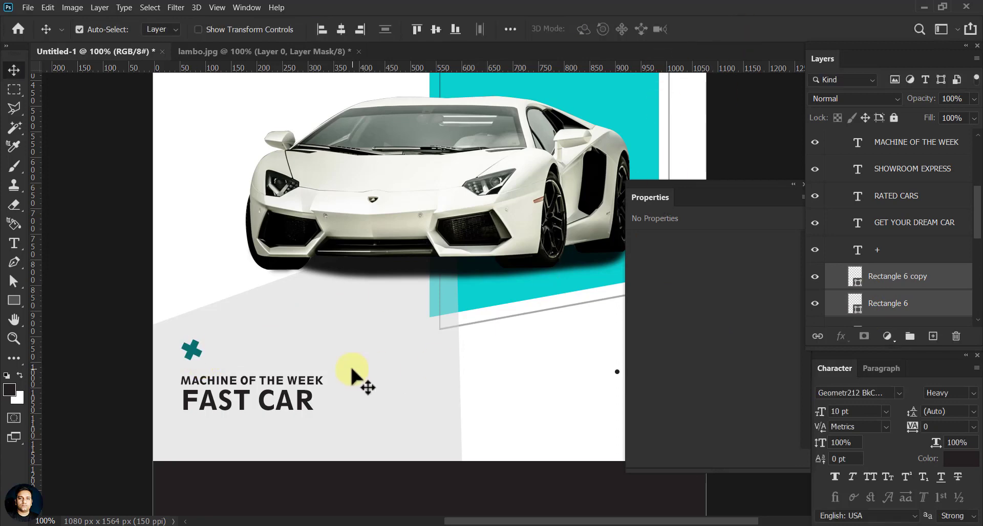
Step: Scale up the FAST CAR headline and set its tracking to -20
click(225, 392)
click(246, 403)
key(ctrl+t)
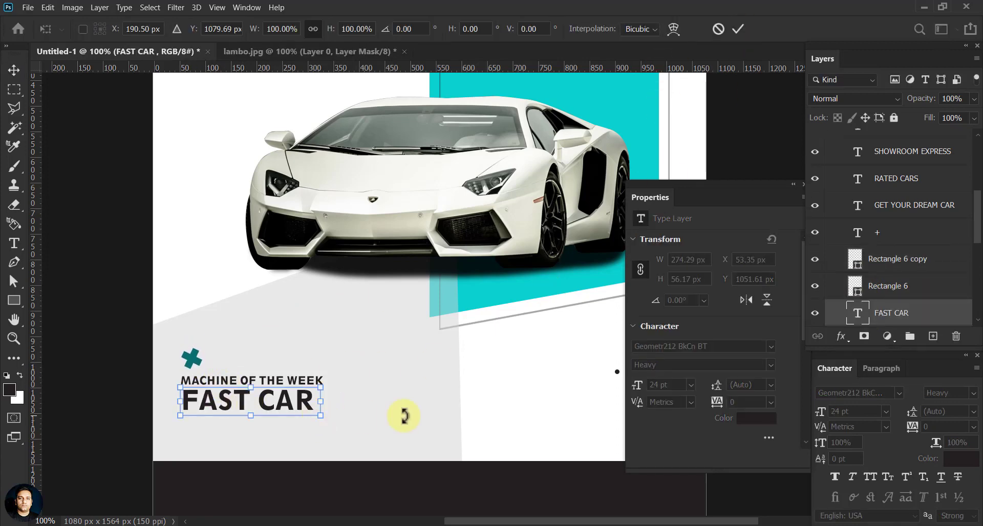
drag(321, 418, 335, 421)
key(Return)
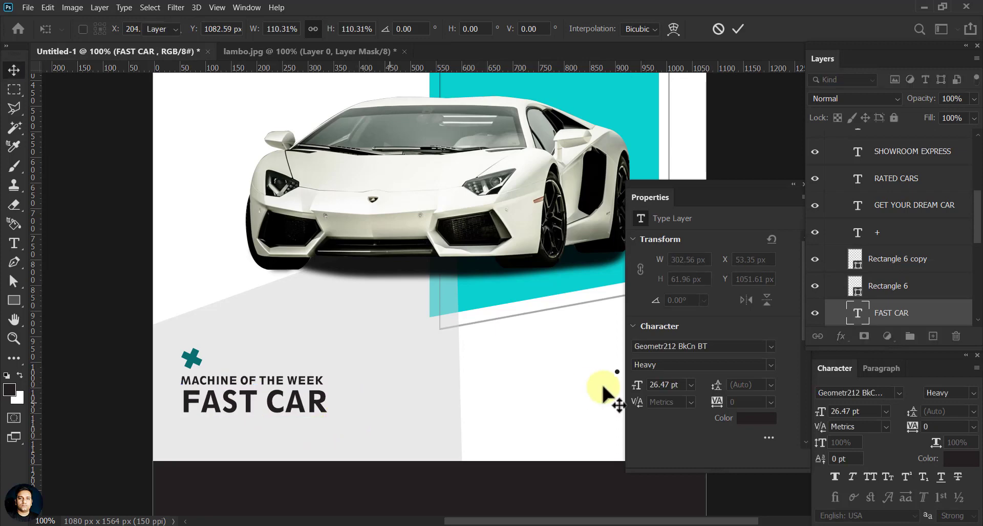
click(749, 402)
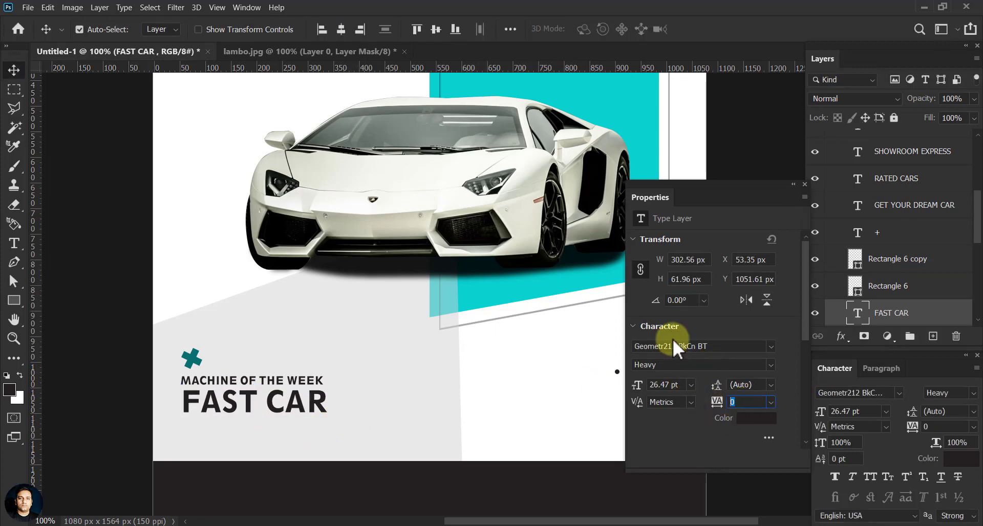
text(-20)
key(Return)
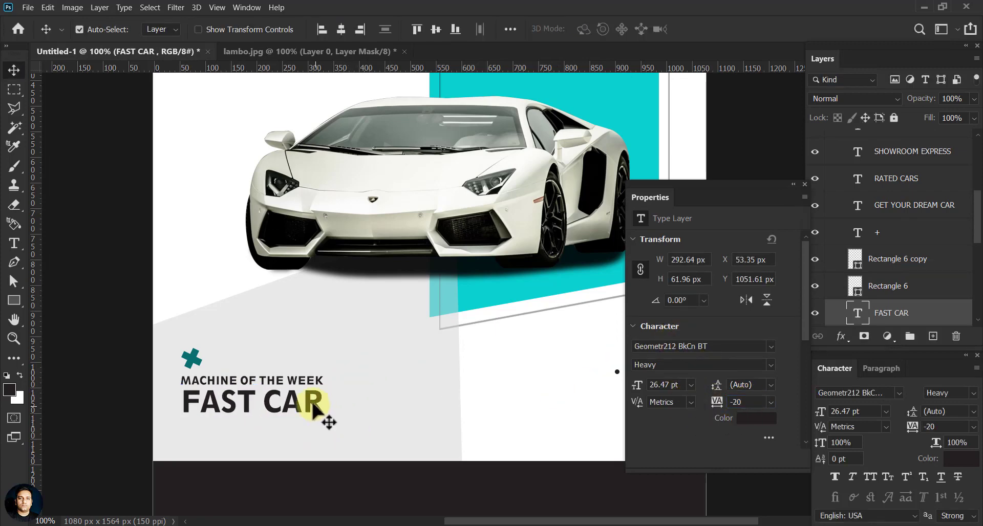
key(ctrl+t)
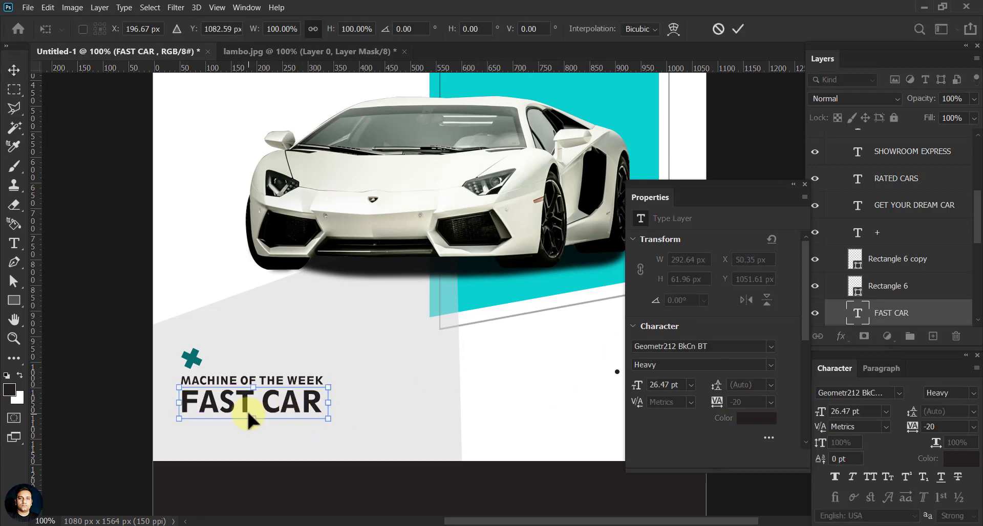
drag(329, 419, 330, 421)
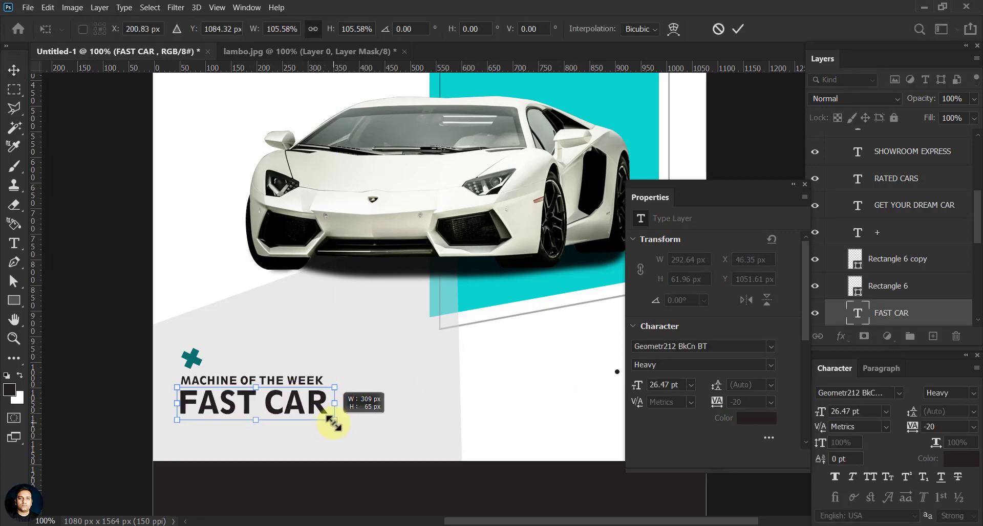
click(738, 29)
Step: Nudge MACHINE OF THE WEEK down about 3 px
click(322, 388)
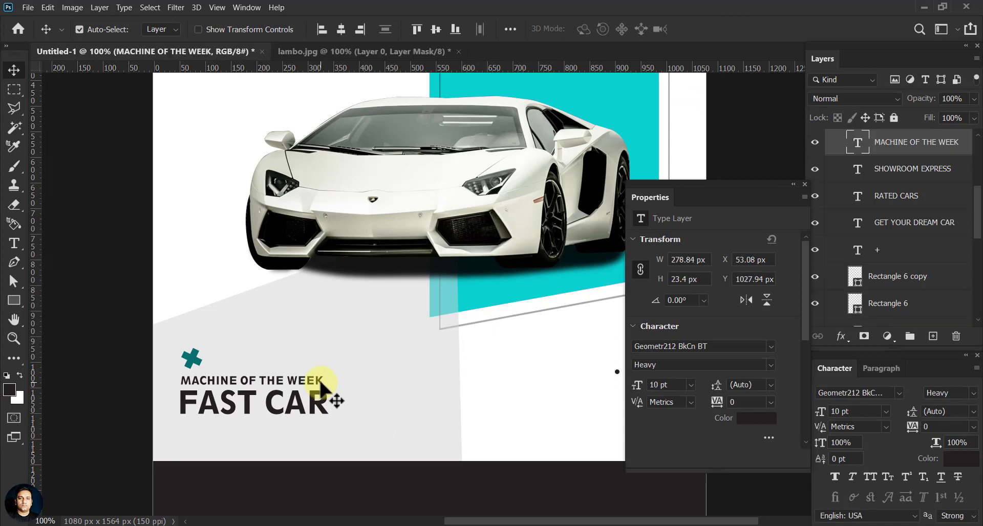
key(ctrl+plus)
key(ctrl+plus)
mouse_move(257, 404)
mouse_down()
mouse_move(446, 352)
mouse_move(503, 406)
mouse_up()
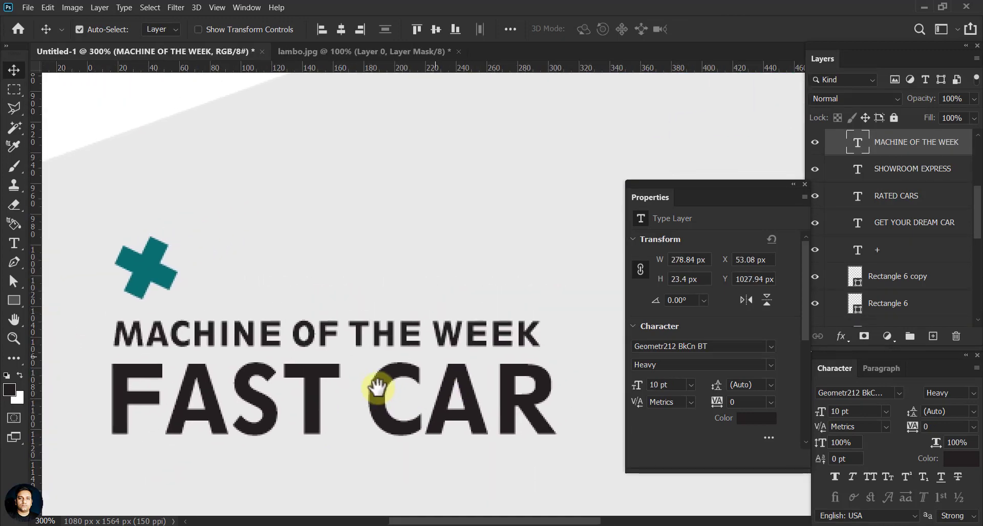
drag(306, 340, 307, 345)
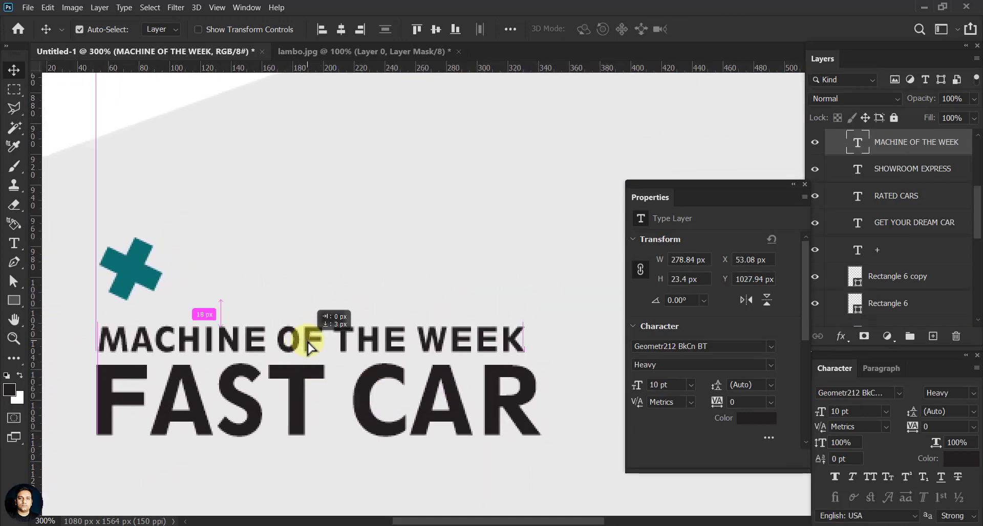
Step: Change the grey vertical bar's fill to black
key(ctrl+t)
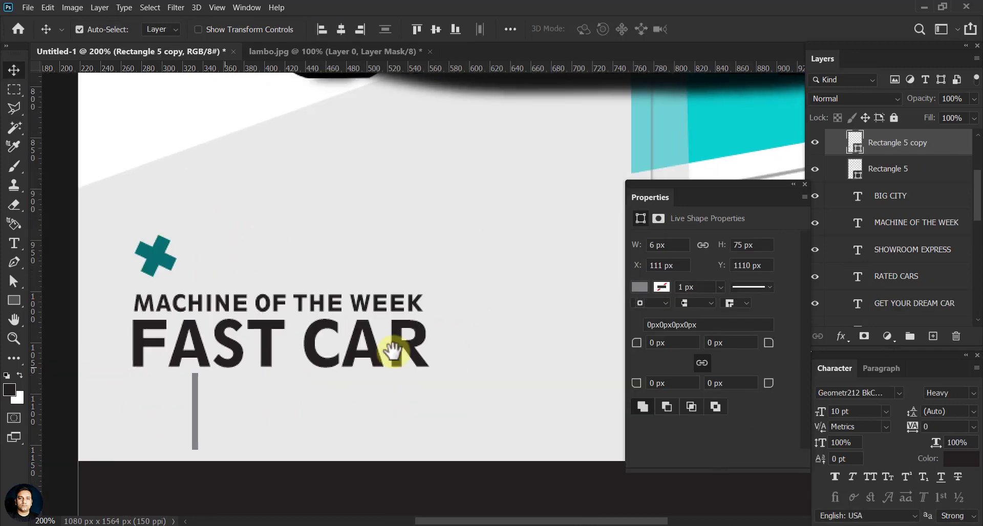
click(639, 287)
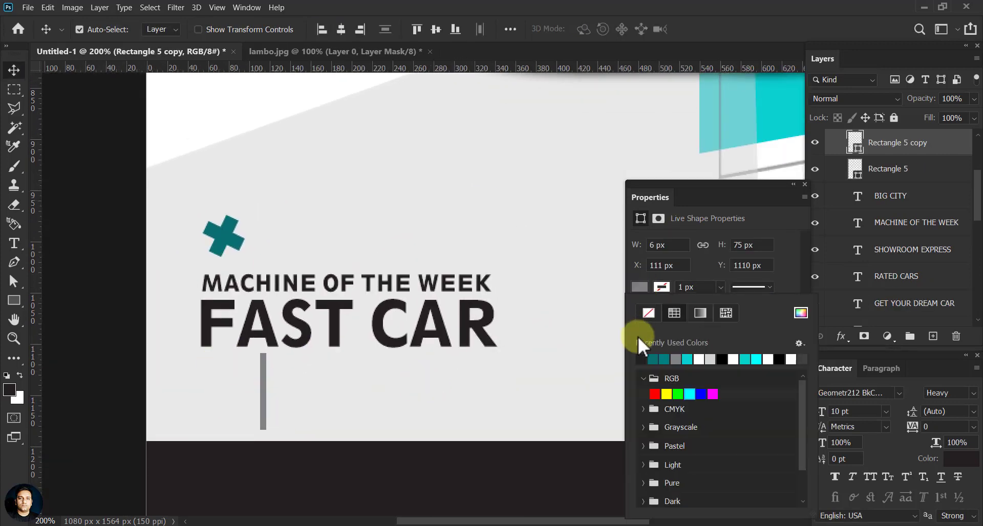
click(641, 360)
click(264, 392)
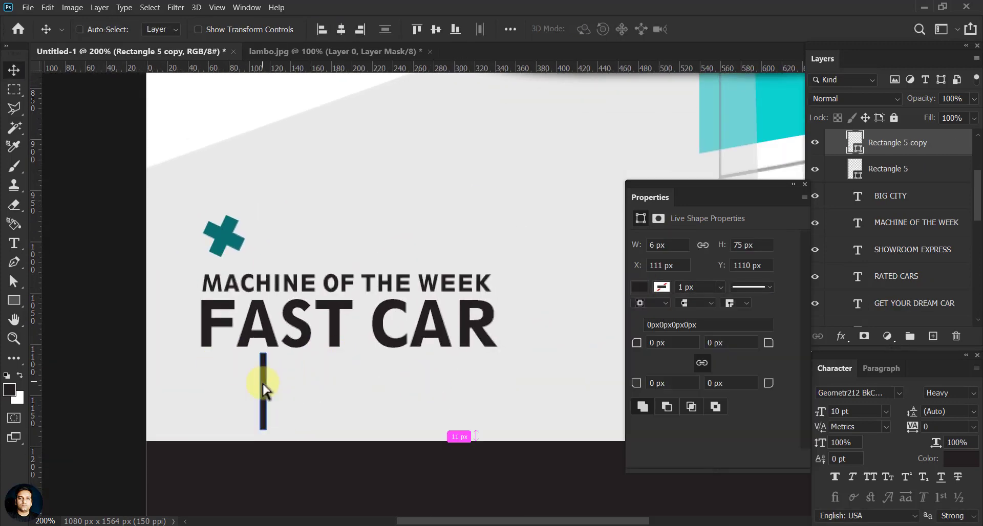
Step: Rotate the black bar horizontal and shorten it to about 58.6 × 7.2 px under FAST CAR
key(ctrl+t)
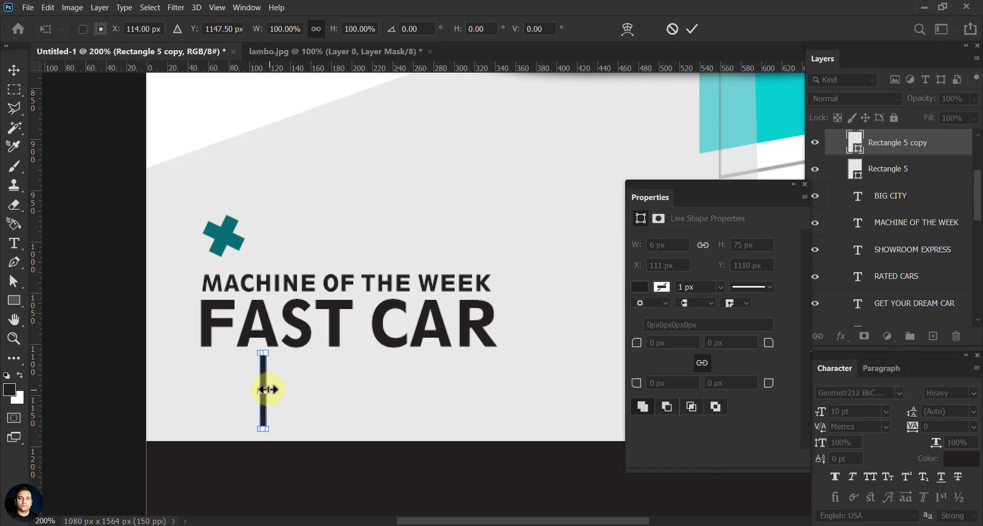
drag(268, 393, 276, 395)
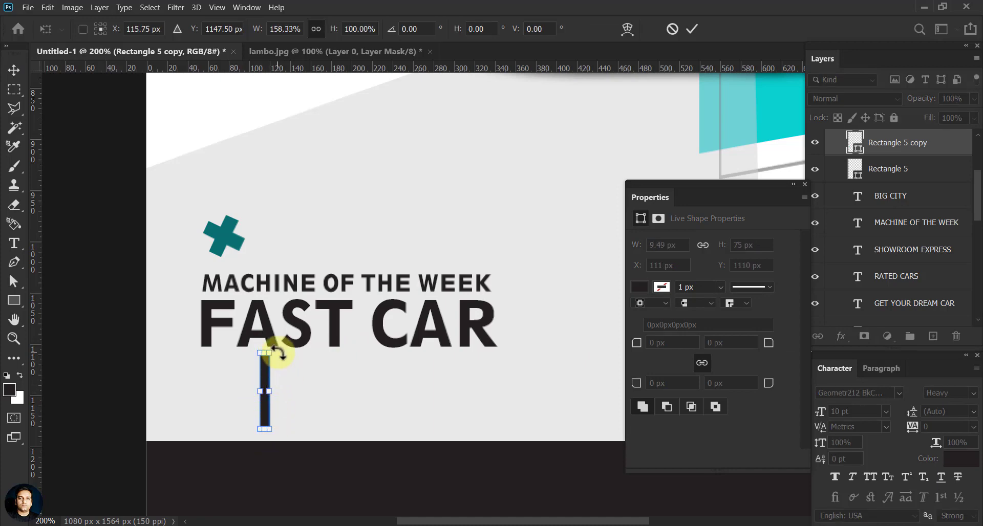
mouse_move(274, 351)
mouse_down()
mouse_move(303, 405)
mouse_move(264, 369)
mouse_up()
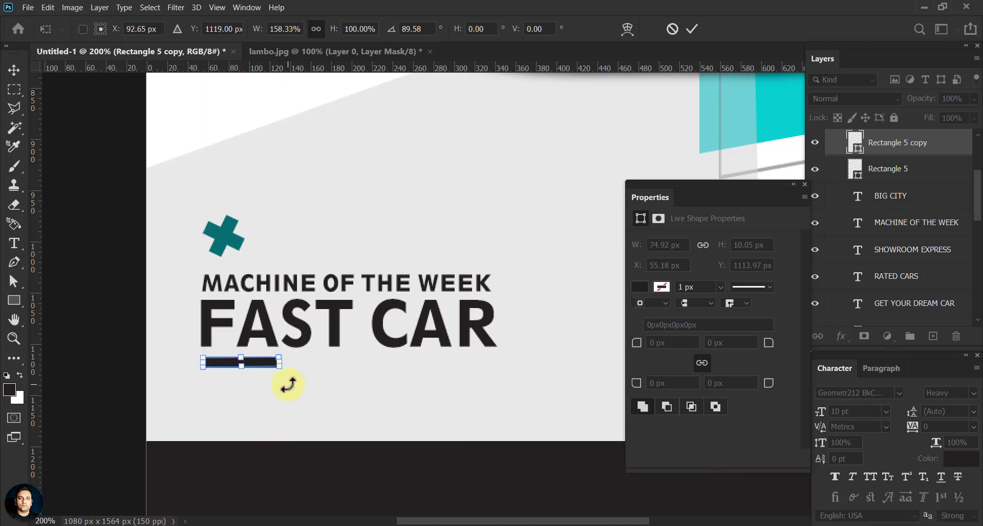
key(ctrl+plus)
key(ctrl+plus)
drag(308, 406, 358, 409)
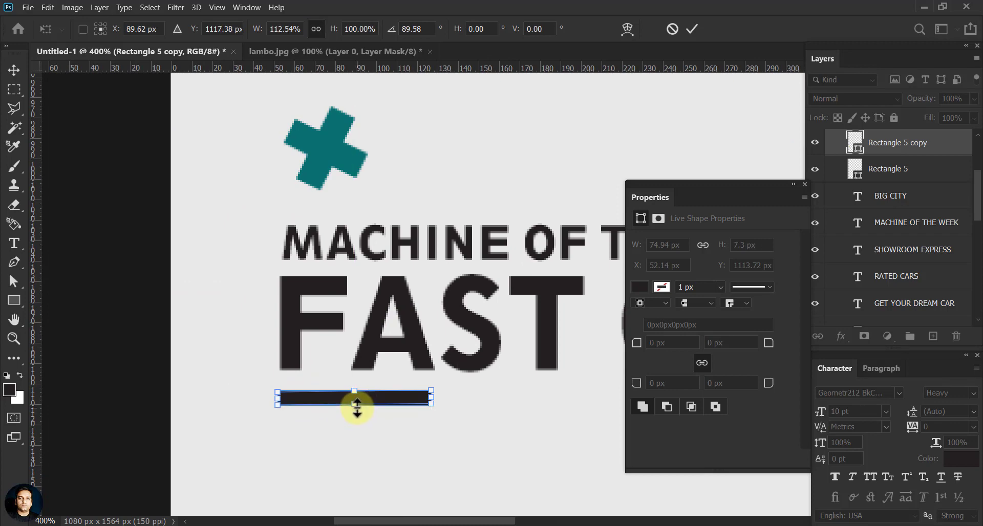
drag(431, 399, 398, 401)
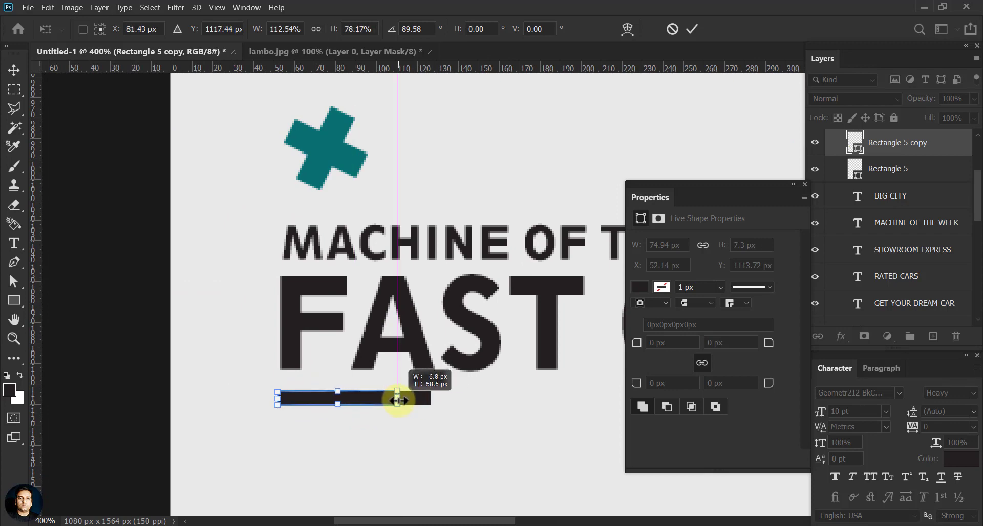
click(691, 29)
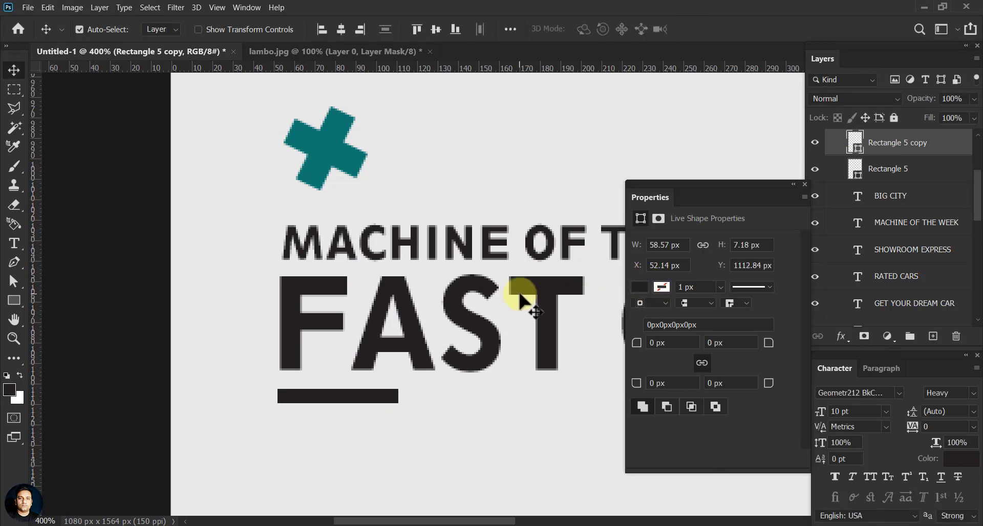
Step: Duplicate the bar to the lower right and fill the copy with teal
scroll(384, 300, right, 3)
scroll(259, 373, down, 1)
key(Up)
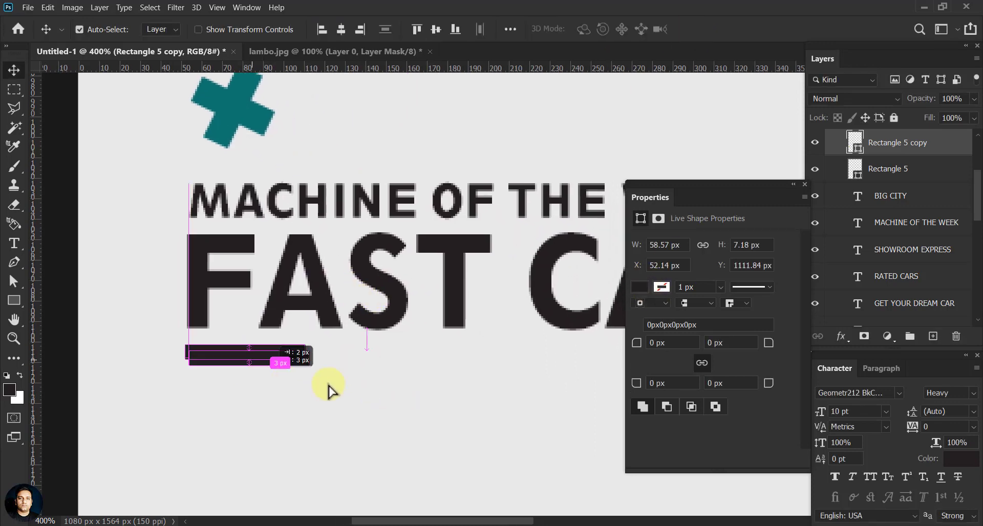
drag(329, 389, 391, 378)
click(640, 287)
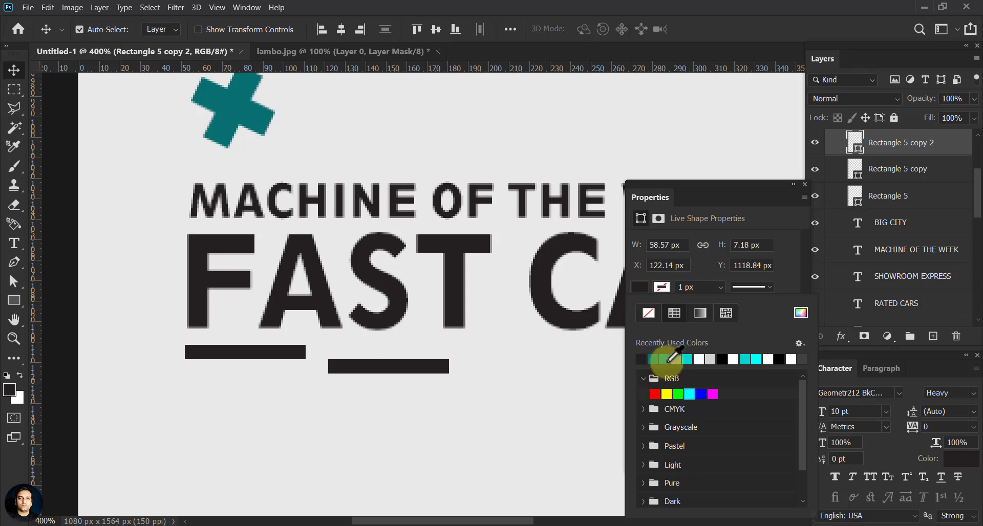
click(686, 359)
click(385, 400)
Step: Enlarge the teal bar proportionally and make it taller
key(ctrl+t)
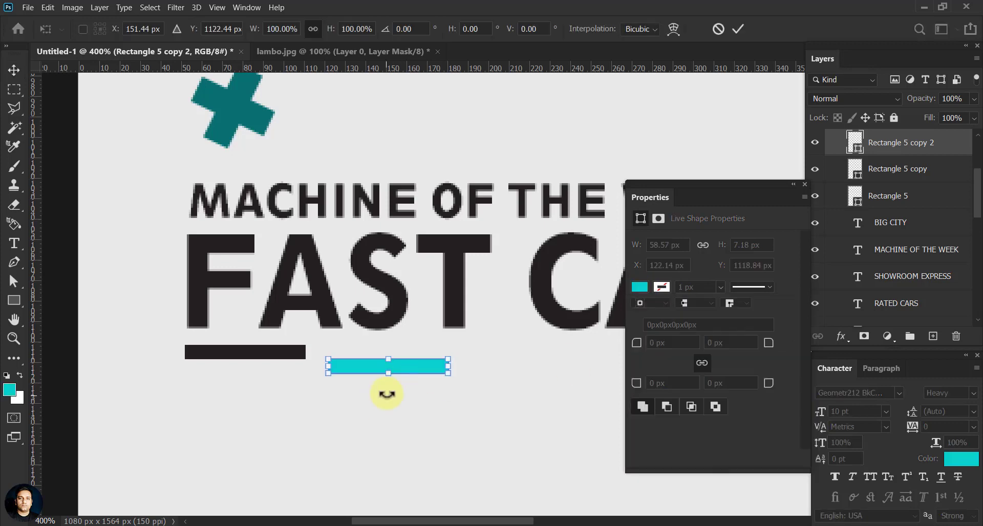
mouse_move(388, 373)
mouse_down()
mouse_move(427, 402)
mouse_move(429, 417)
mouse_up()
drag(455, 371, 288, 360)
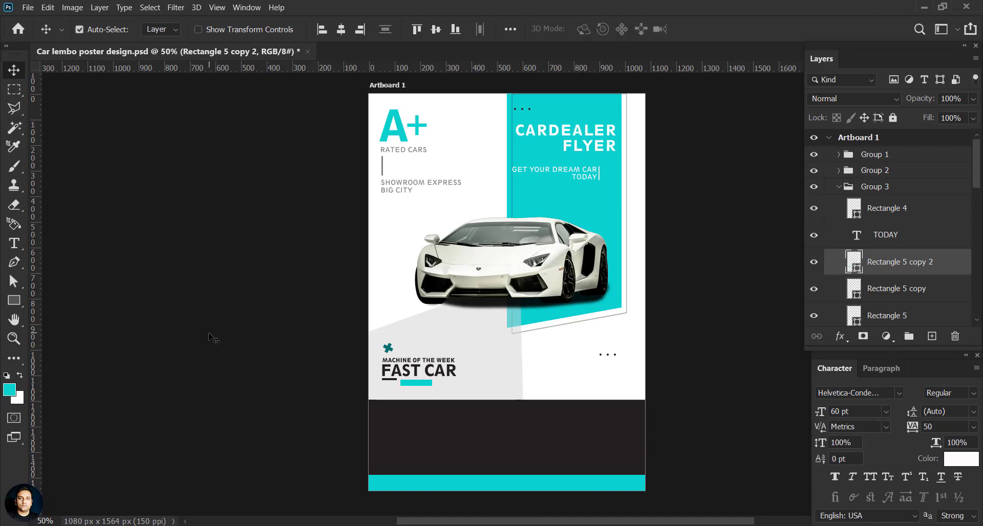
Step: Stretch the teal bar wider and much taller into a solid block under FAST CAR
key(ctrl+plus)
key(ctrl+plus)
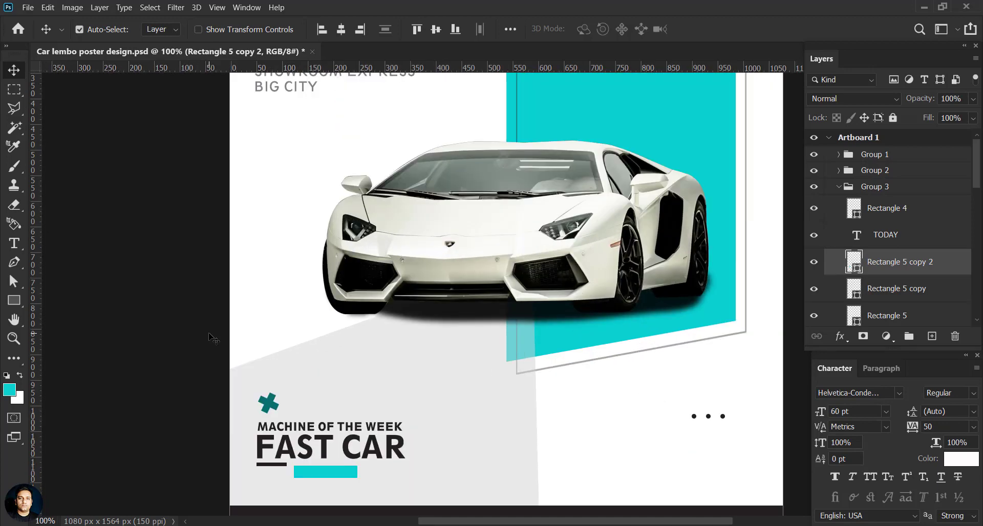
mouse_move(493, 387)
mouse_down()
mouse_move(467, 335)
mouse_move(481, 323)
mouse_up()
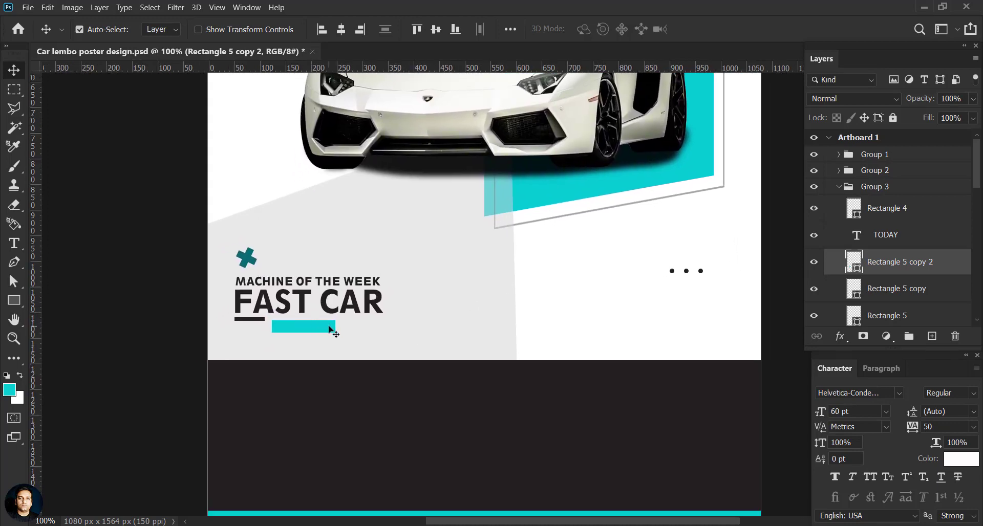
key(ctrl+plus)
key(ctrl+plus)
key(ctrl+plus)
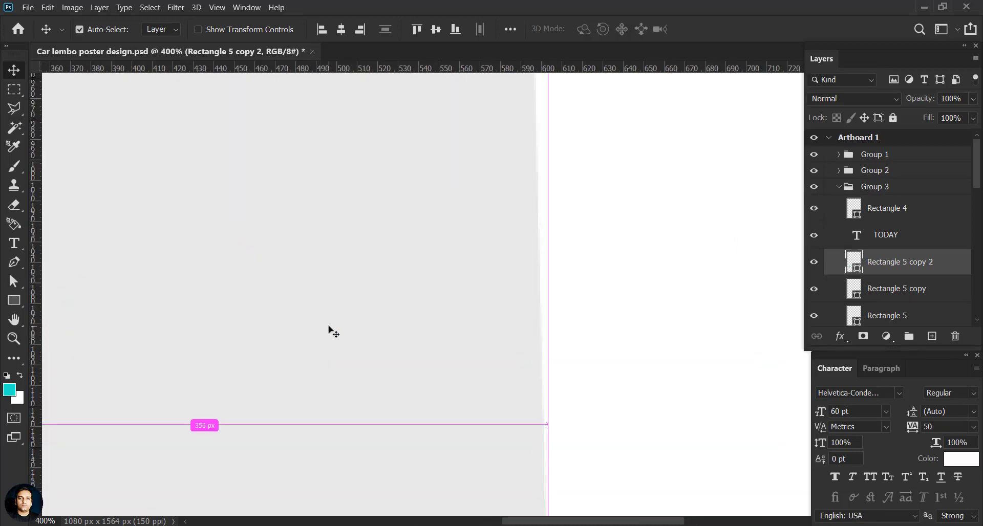
mouse_move(314, 334)
mouse_down()
mouse_move(238, 317)
mouse_move(413, 355)
mouse_move(546, 351)
mouse_up()
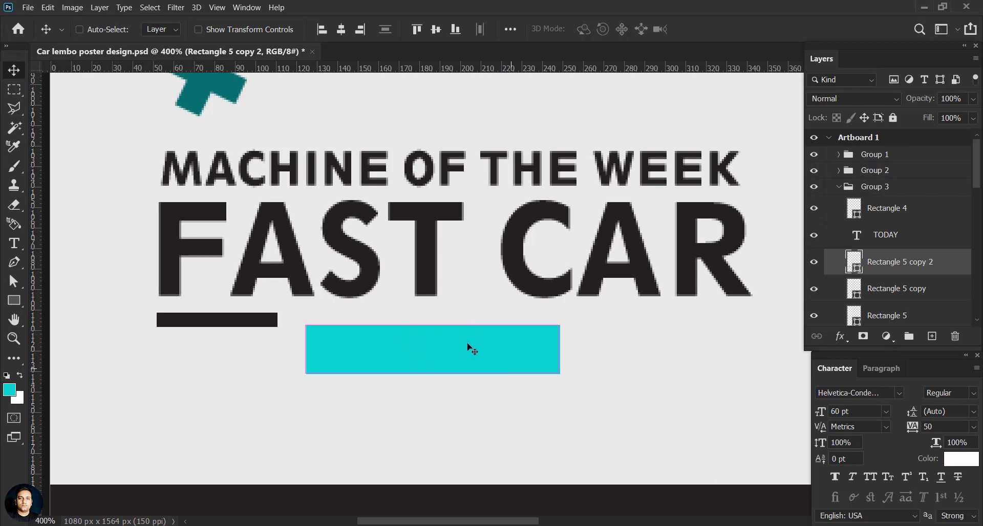
key(ctrl+t)
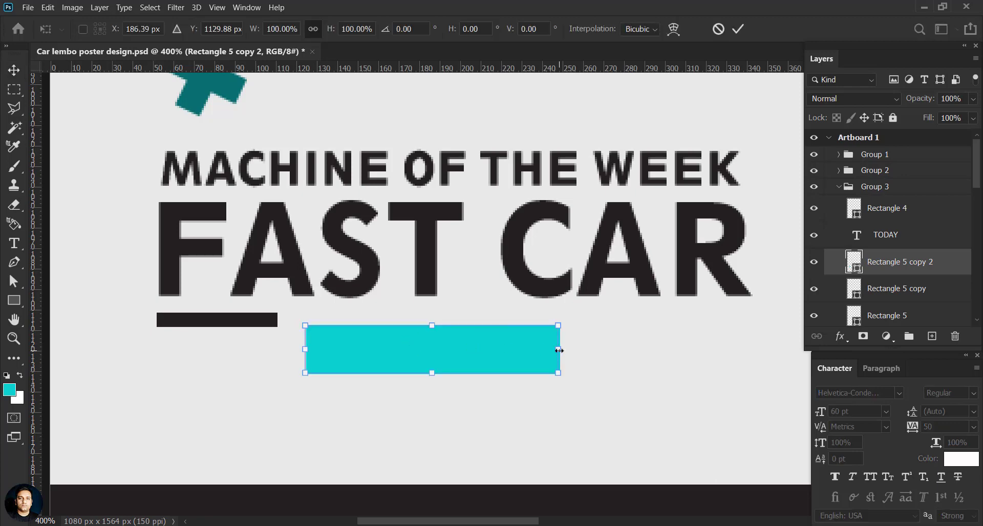
drag(559, 350, 605, 350)
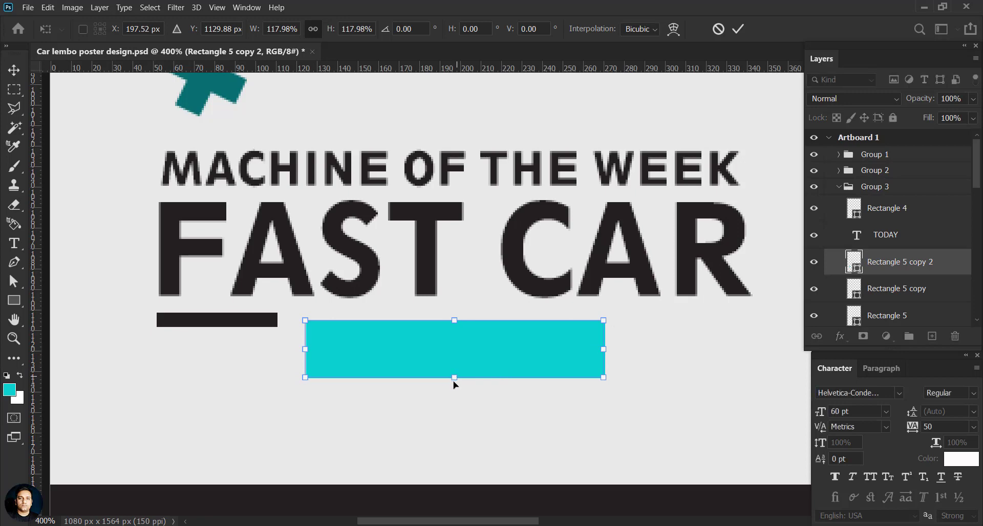
drag(454, 379, 461, 400)
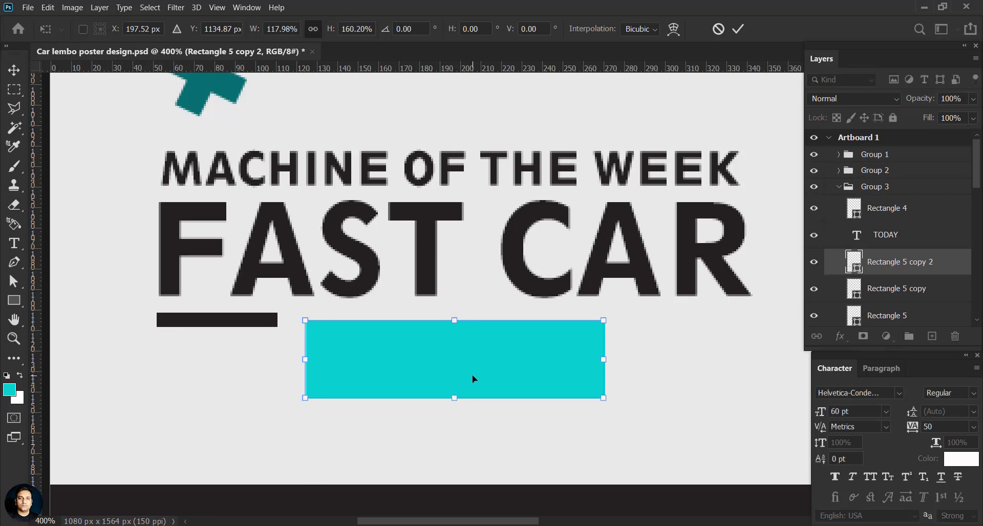
click(738, 29)
drag(528, 329, 505, 298)
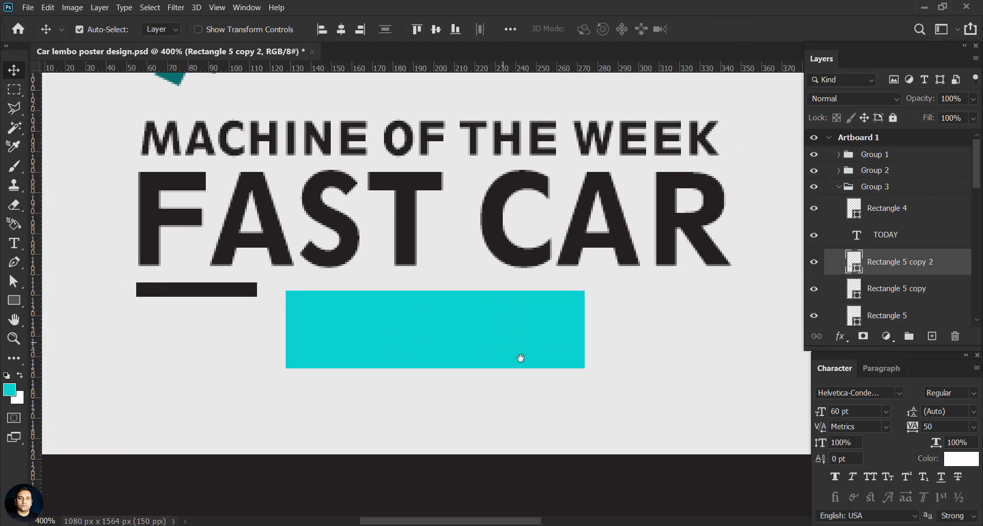
Step: Change the teal bar's price text from $ 30, 000 to $ 50, 000
click(357, 165)
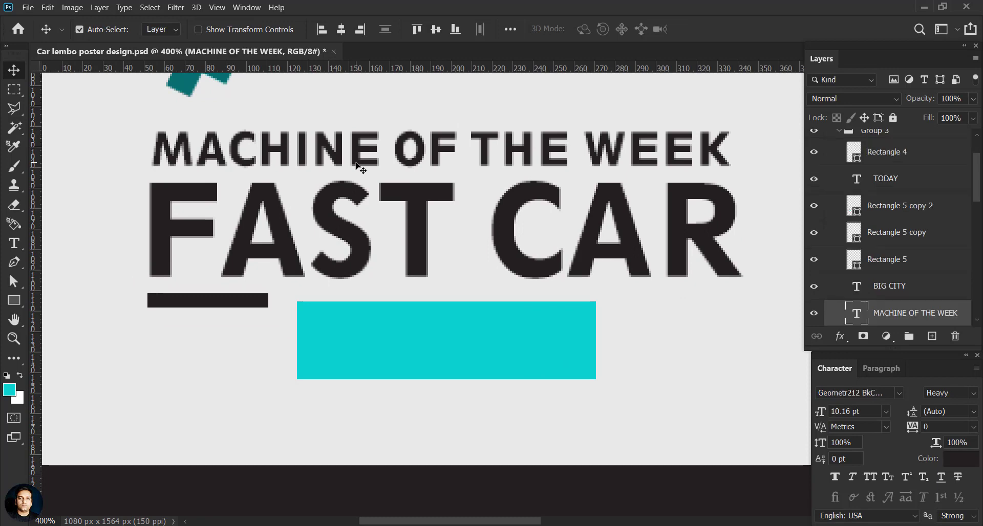
key(ctrl+minus)
key(t)
click(238, 355)
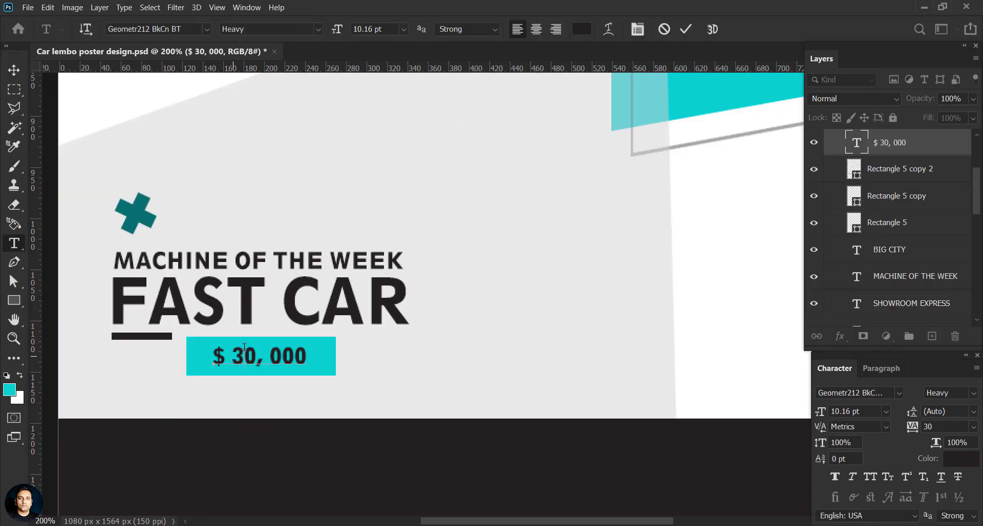
text(5)
click(14, 71)
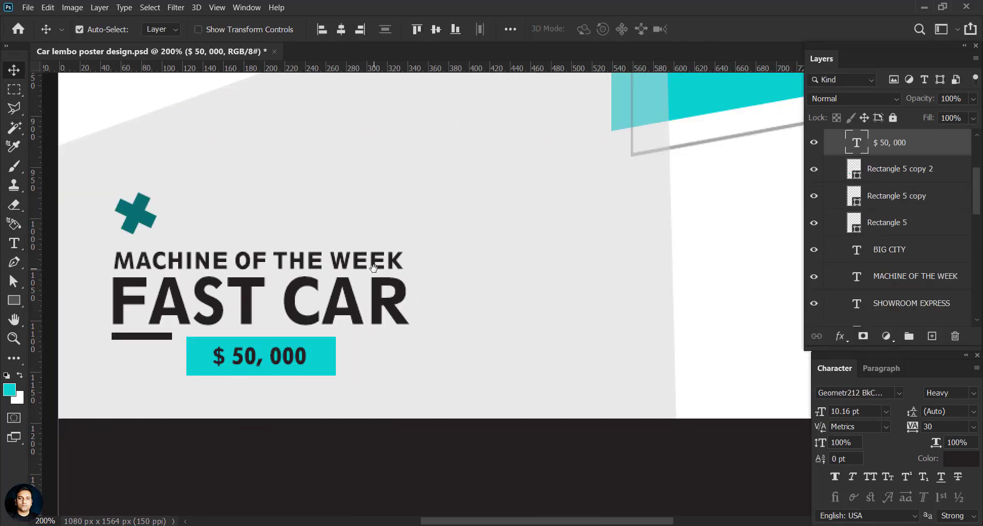
Step: Edit the MACHINE OF THE WEEK headline text and commit it
drag(477, 287, 415, 288)
double_click(235, 266)
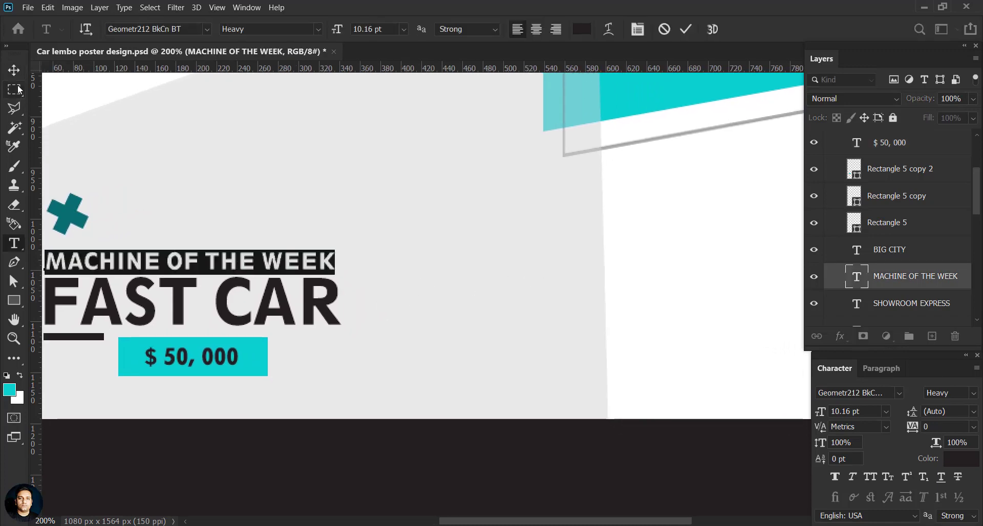
click(14, 70)
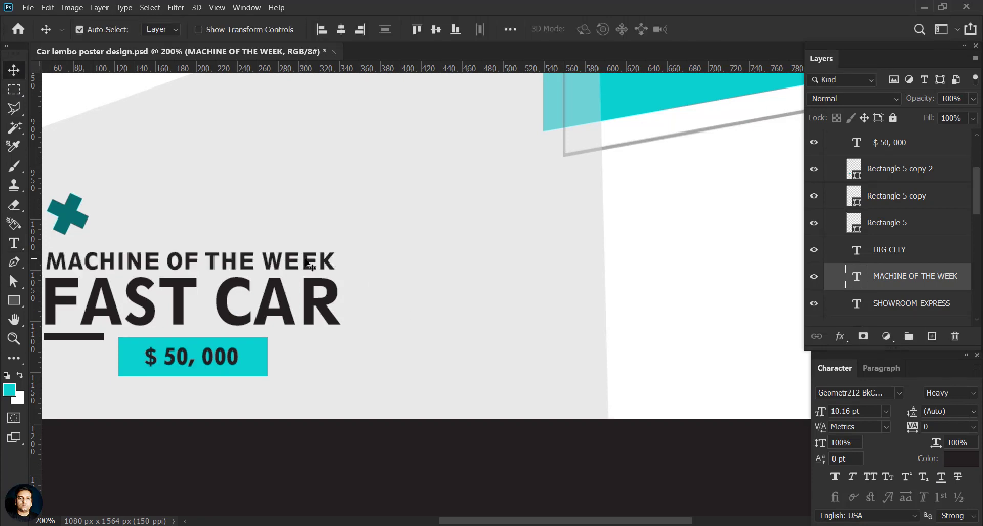
Step: Copy MACHINE OF THE WEEK onto the white area, retype it as FEATURES, and move it right
drag(296, 264, 695, 264)
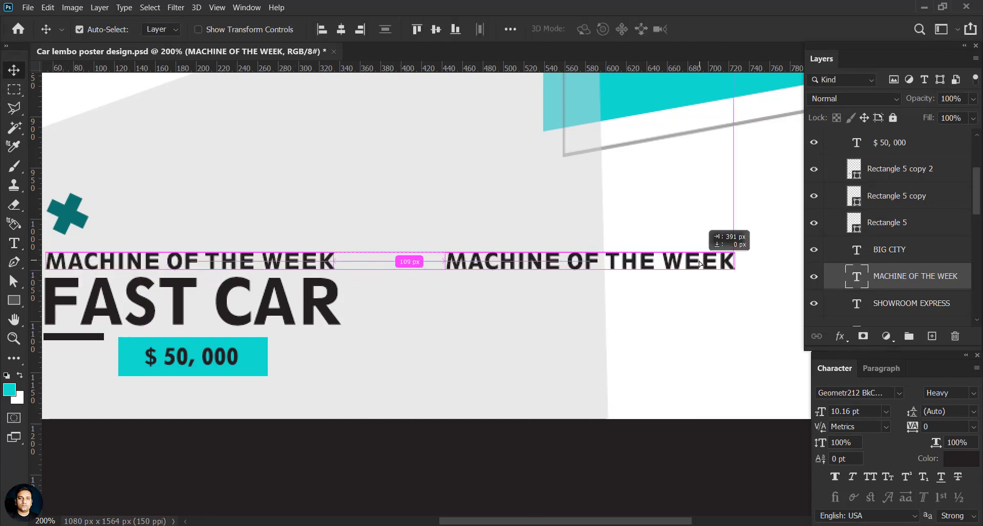
key(t)
click(675, 262)
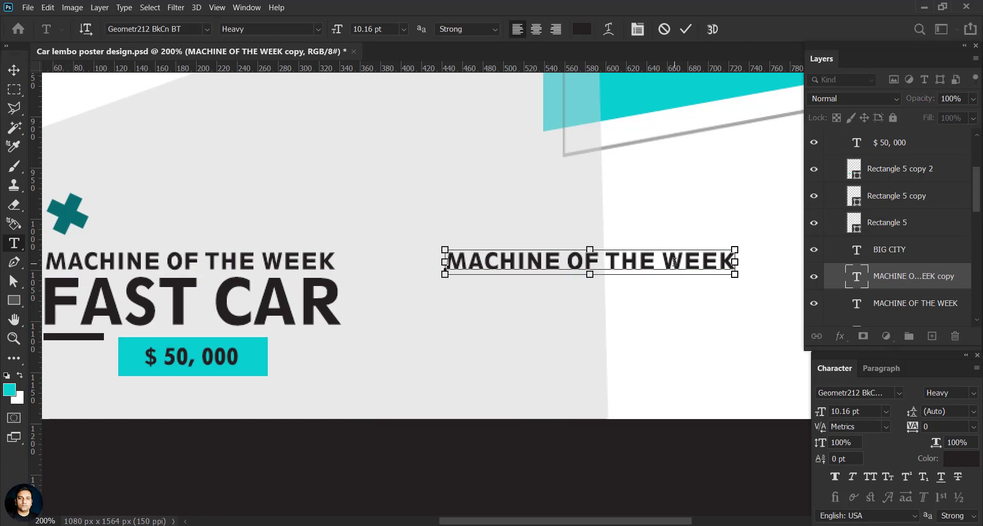
key(ctrl+a)
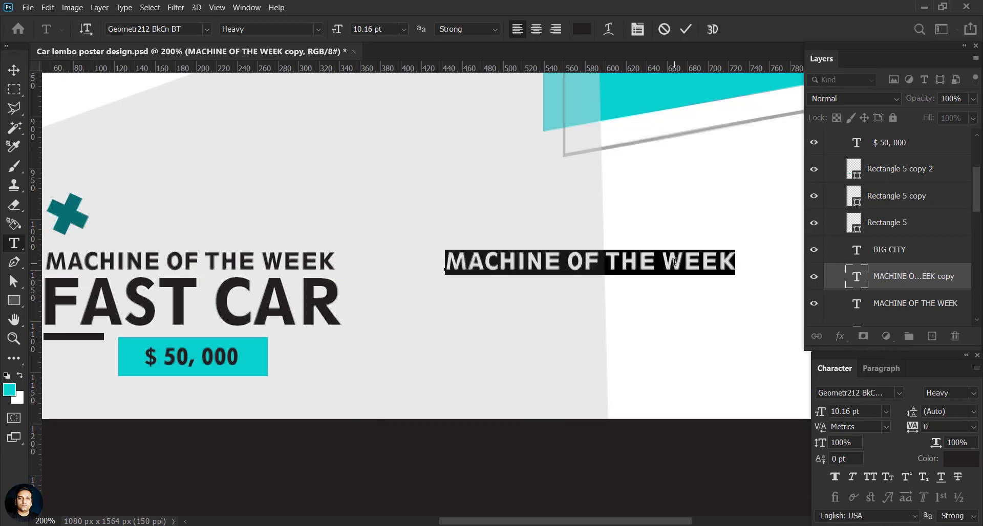
text(F)
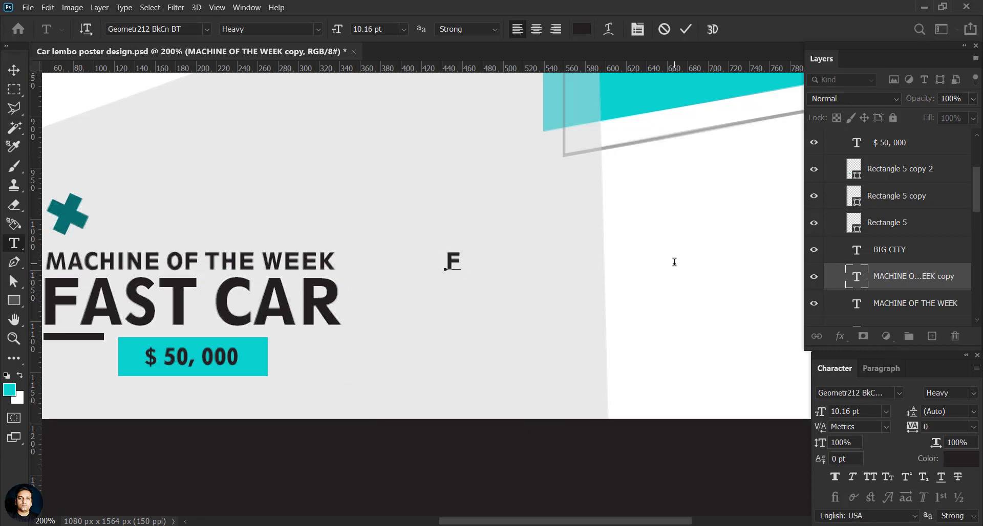
text(E )
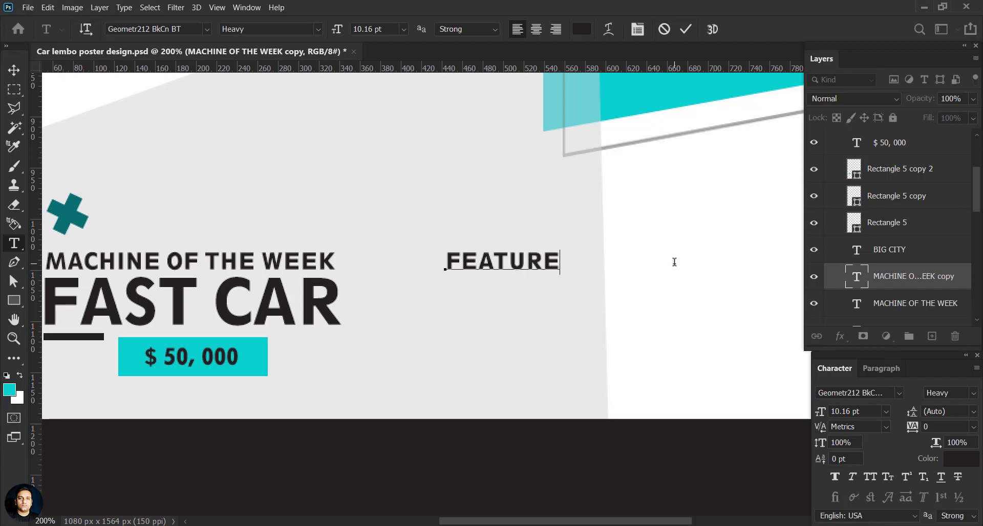
text(S)
click(14, 70)
drag(485, 268, 637, 274)
mouse_move(510, 287)
mouse_down()
mouse_move(446, 287)
mouse_move(215, 329)
mouse_move(321, 324)
mouse_up()
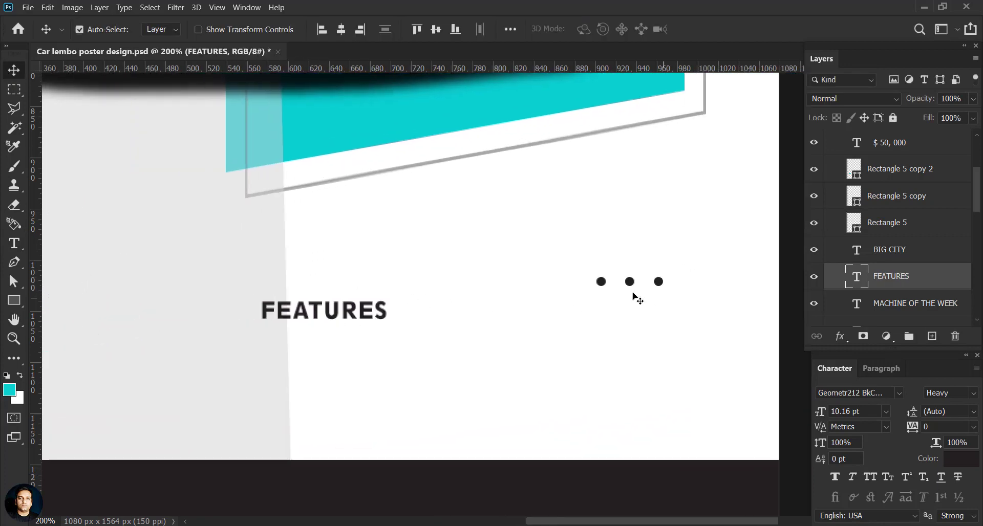
Step: Move the three-dot group up and to the right on the white area
click(602, 284)
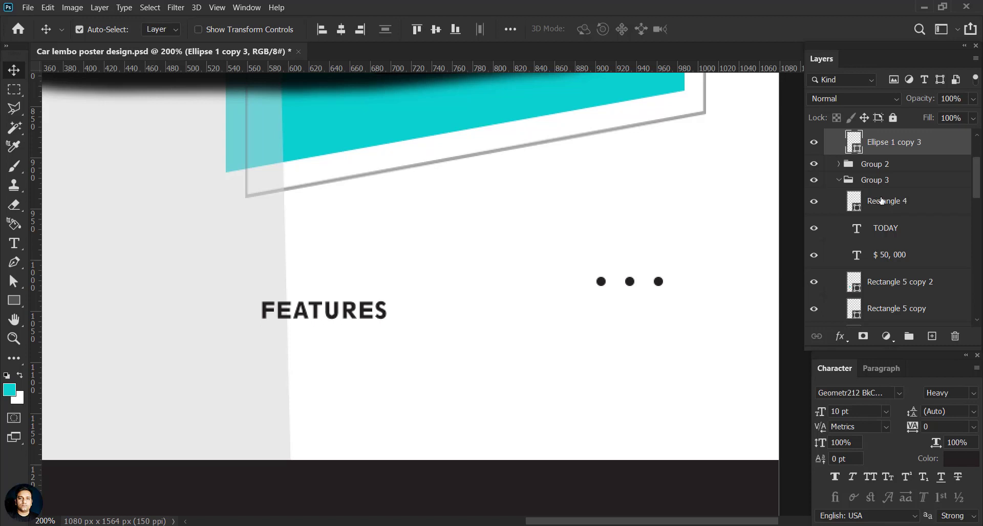
scroll(979, 179, up, 3)
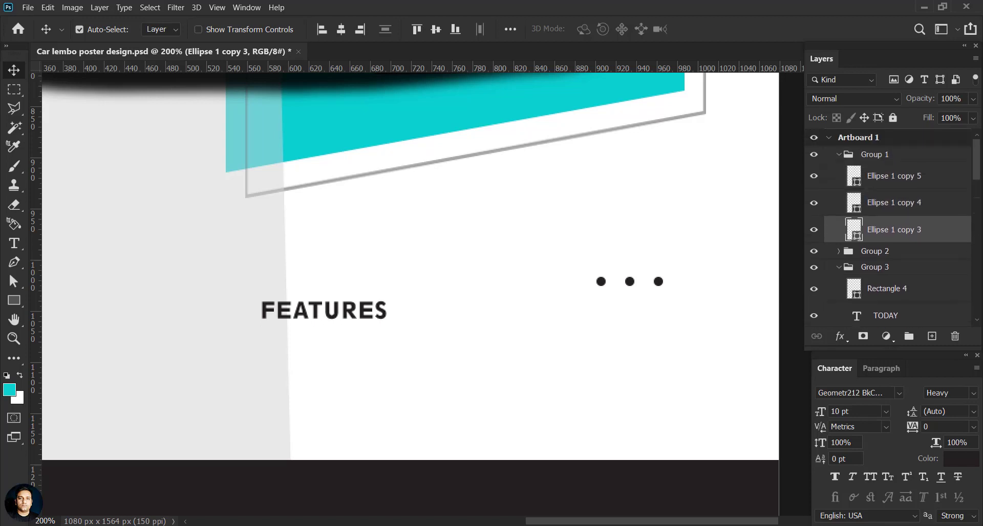
click(881, 159)
key(ctrl+t)
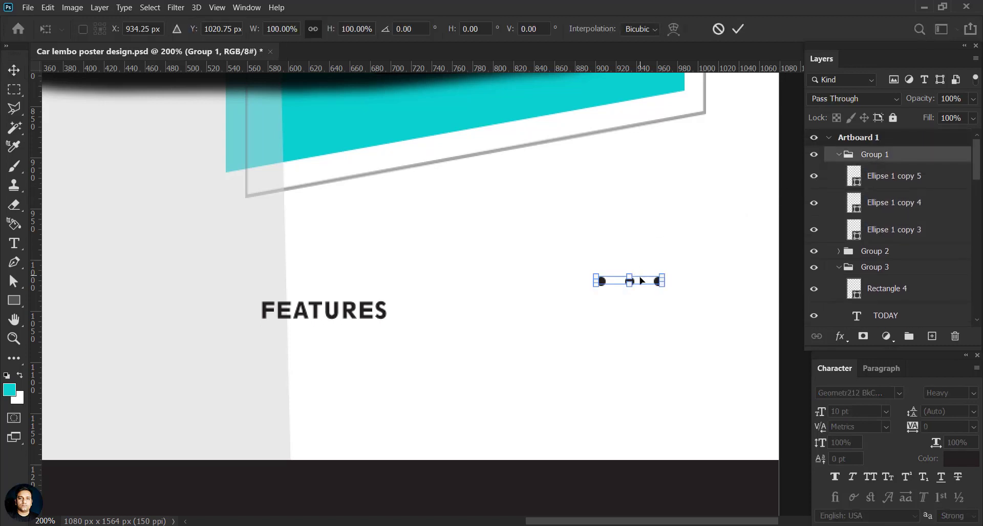
mouse_move(654, 280)
mouse_down()
mouse_move(677, 220)
mouse_move(689, 217)
mouse_up()
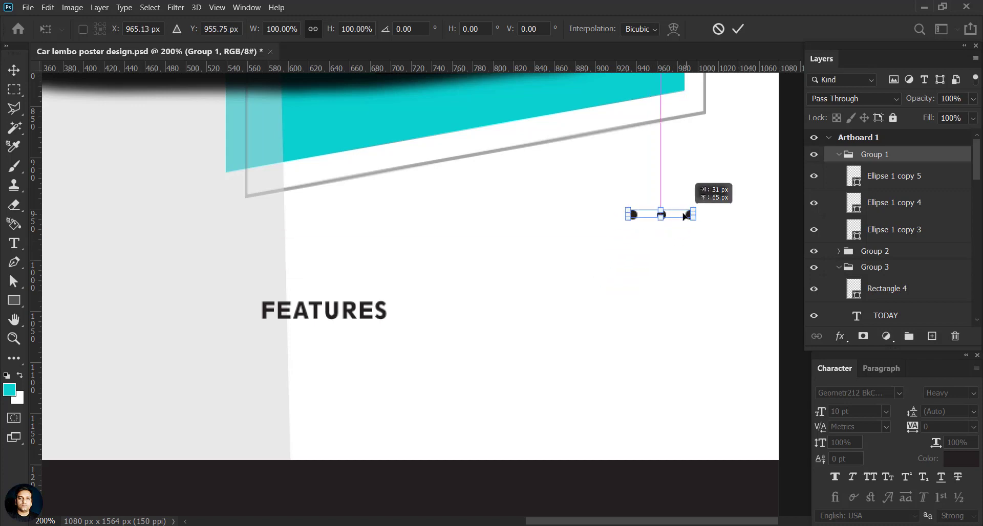
drag(689, 217, 680, 216)
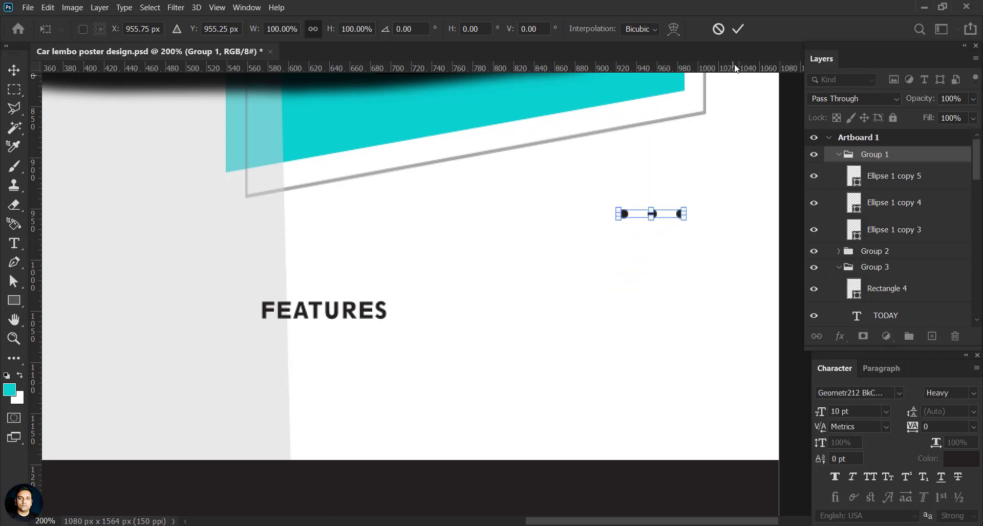
click(738, 29)
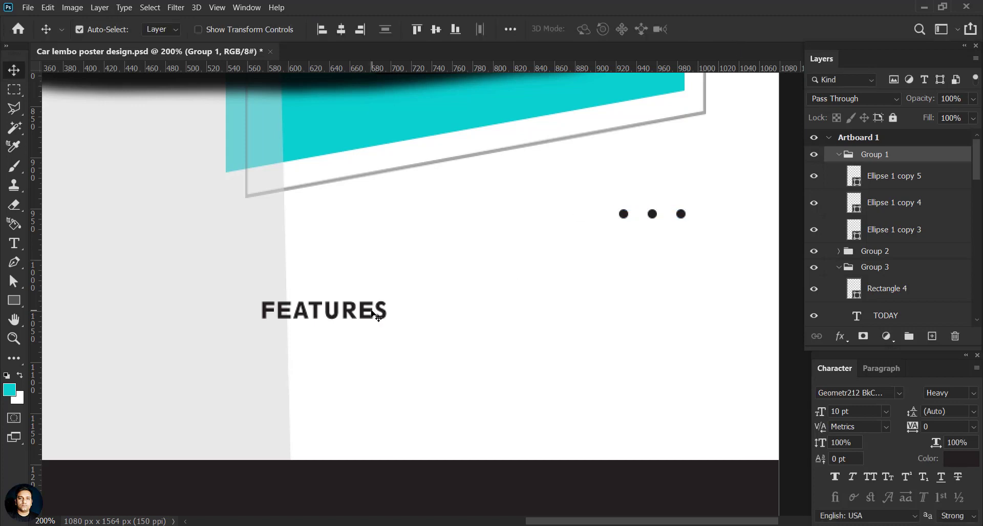
Step: Shift the FEATURES heading right so it sits under the dots
drag(370, 312, 682, 323)
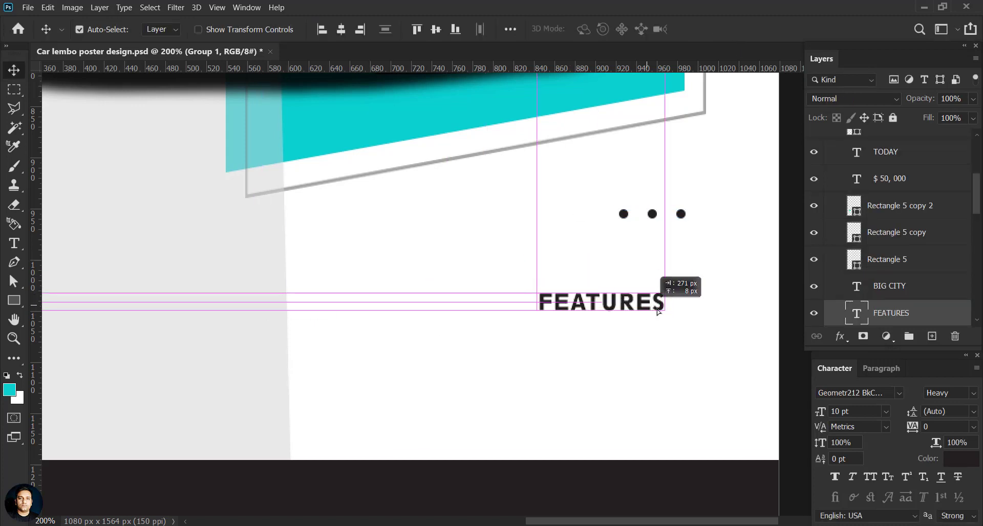
drag(681, 324, 685, 318)
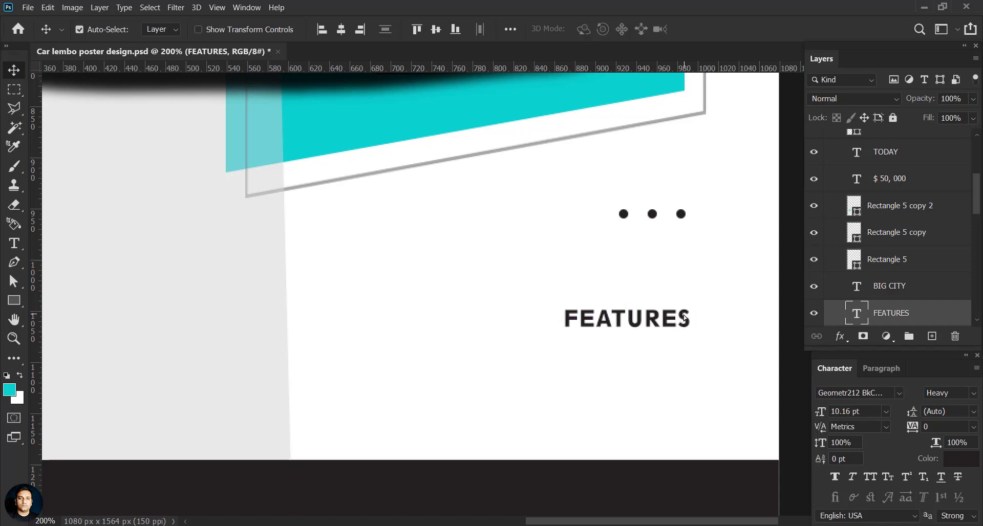
mouse_move(318, 290)
mouse_down()
mouse_move(499, 264)
mouse_move(517, 344)
mouse_up()
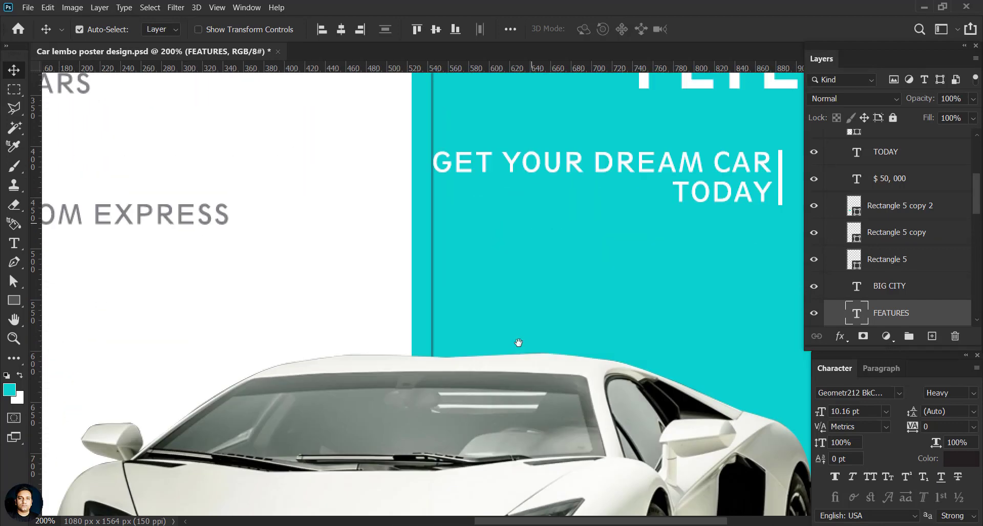
Step: Copy SHOWROOM EXPRESS to just below FEATURES and select all of the copy's text
scroll(499, 314, down, 1)
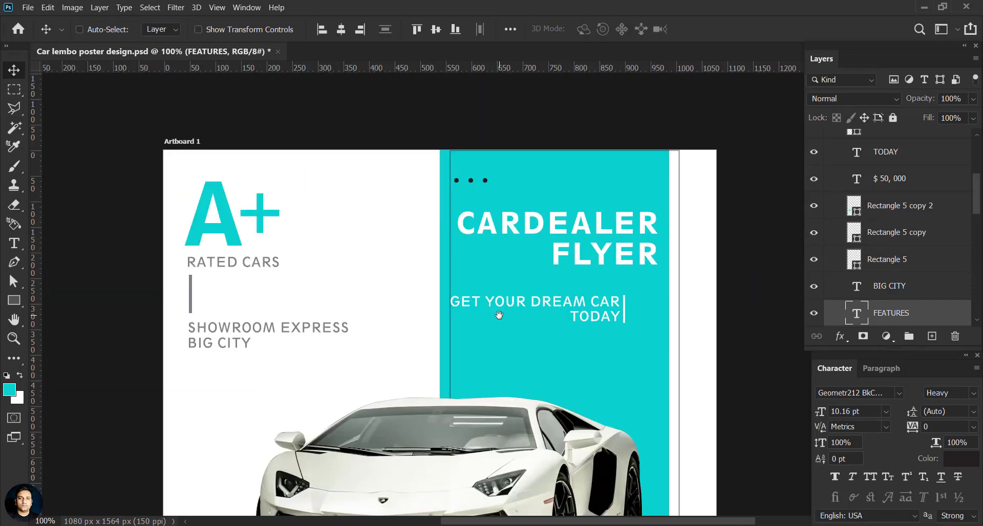
scroll(499, 314, down, 1)
drag(500, 316, 462, 131)
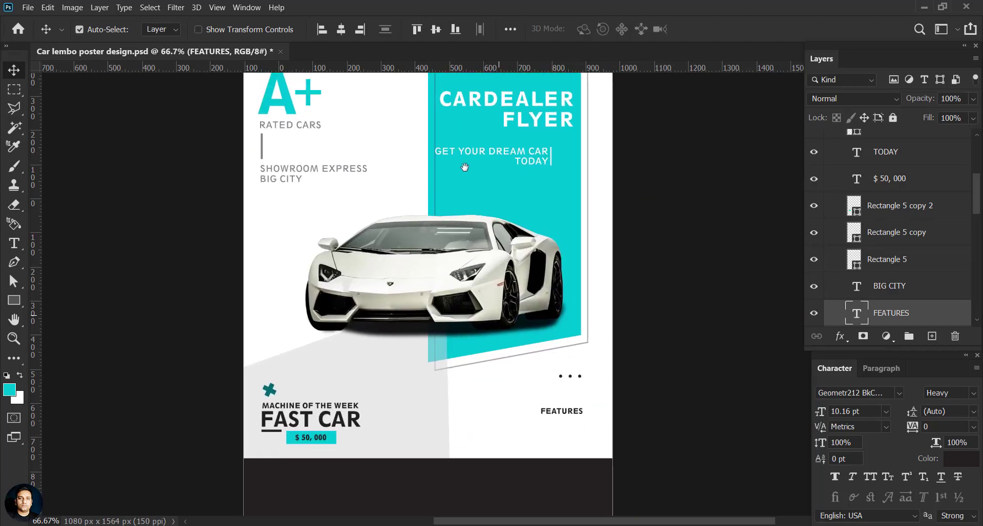
click(310, 175)
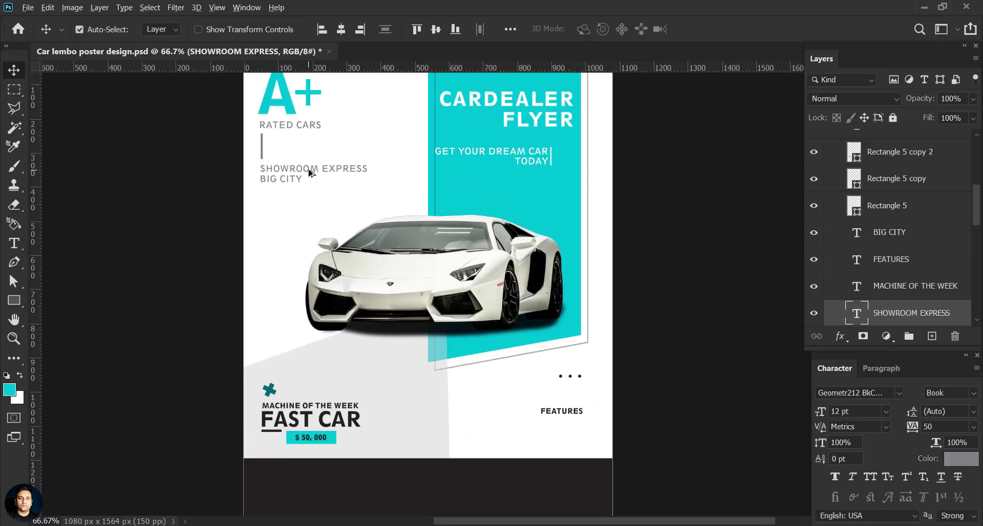
drag(310, 174, 519, 427)
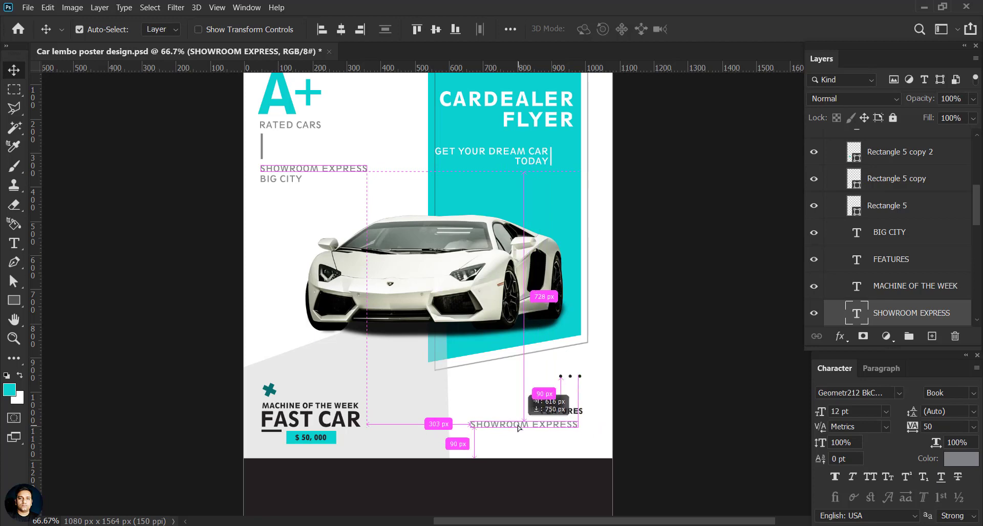
drag(519, 428, 523, 426)
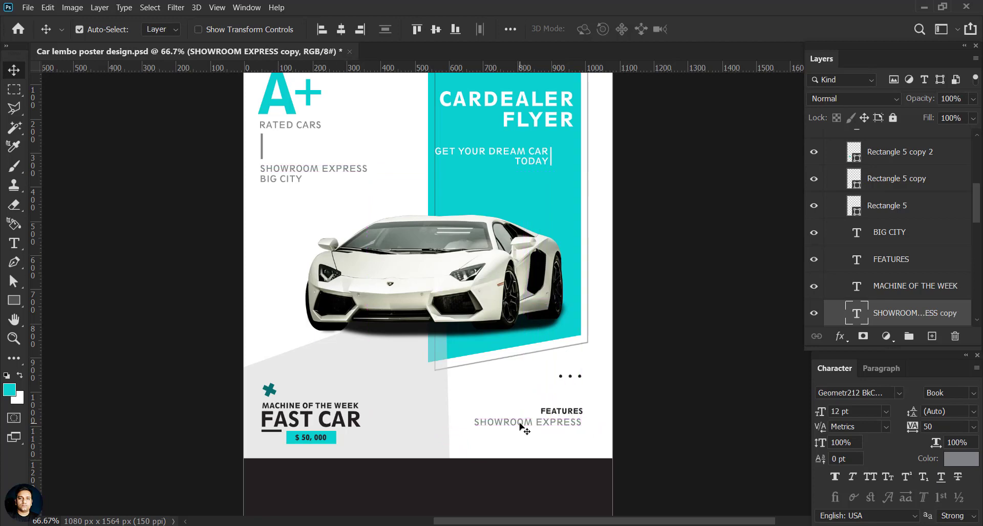
key(t)
click(520, 423)
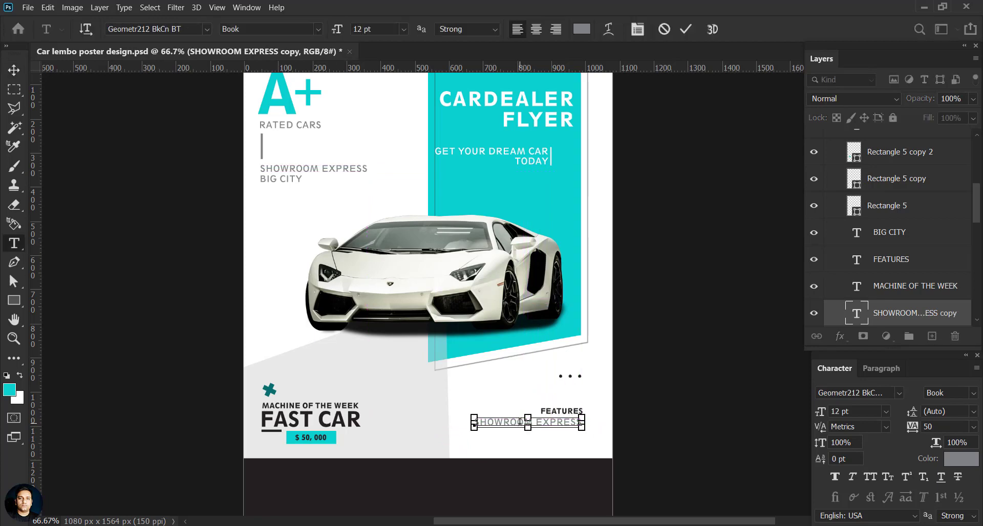
key(ctrl+a)
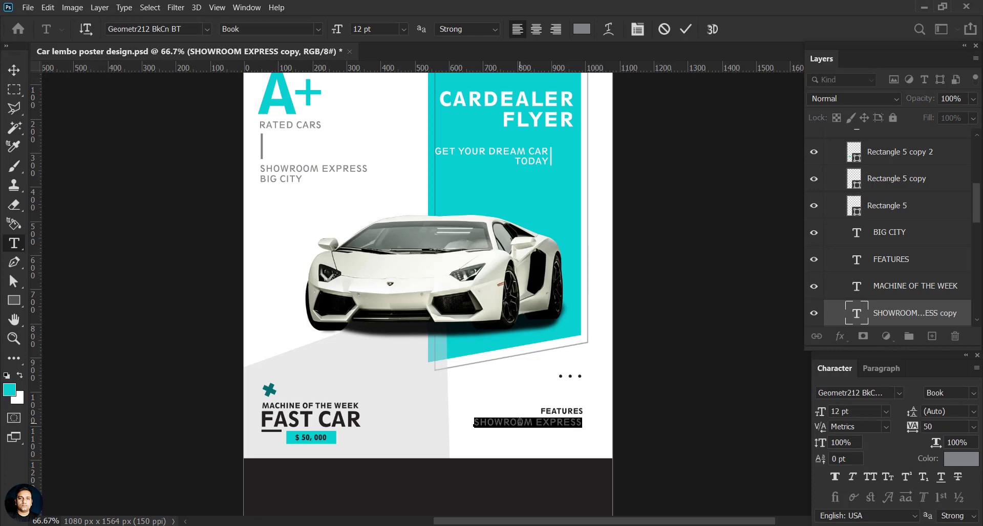
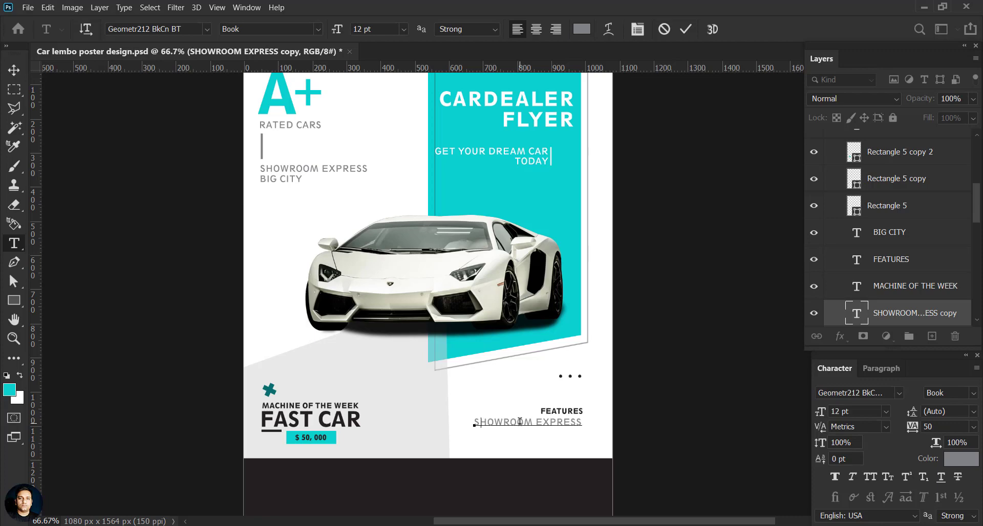
Step: Commit the AUTO TRANSMISSION line and zoom to 200% on the FEATURES area
text(AUTO TRANSMISSION)
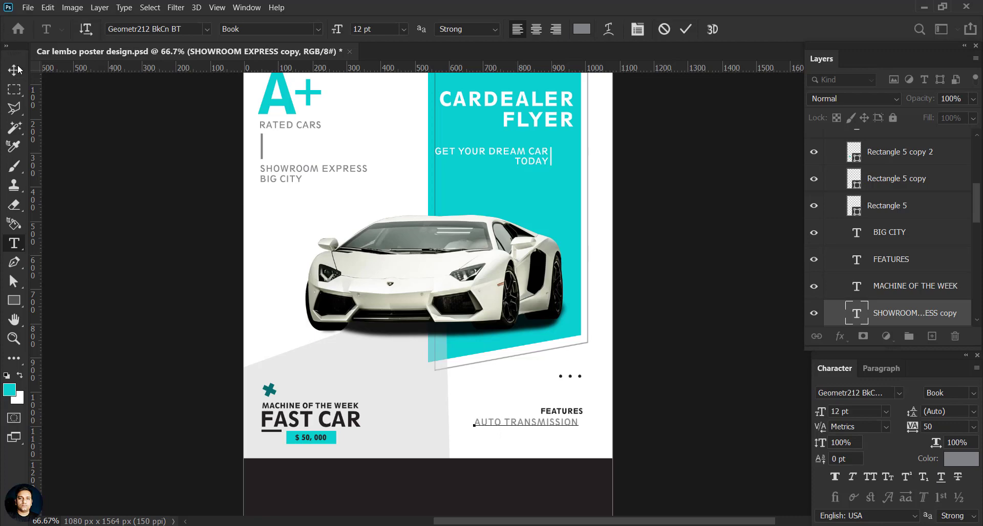
click(15, 70)
key(ctrl+plus)
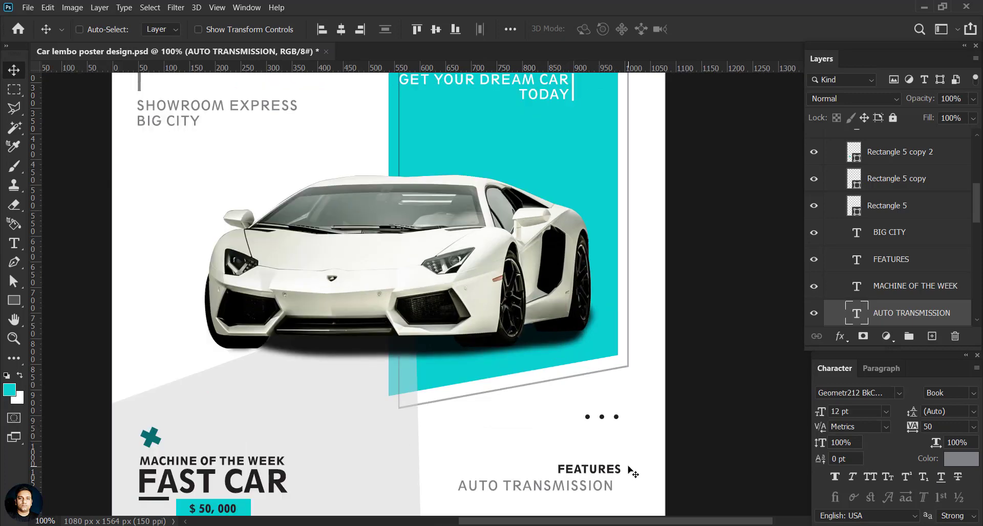
key(ctrl+plus)
mouse_move(682, 451)
mouse_down()
mouse_move(478, 279)
mouse_move(502, 261)
mouse_move(504, 339)
mouse_move(528, 380)
mouse_up()
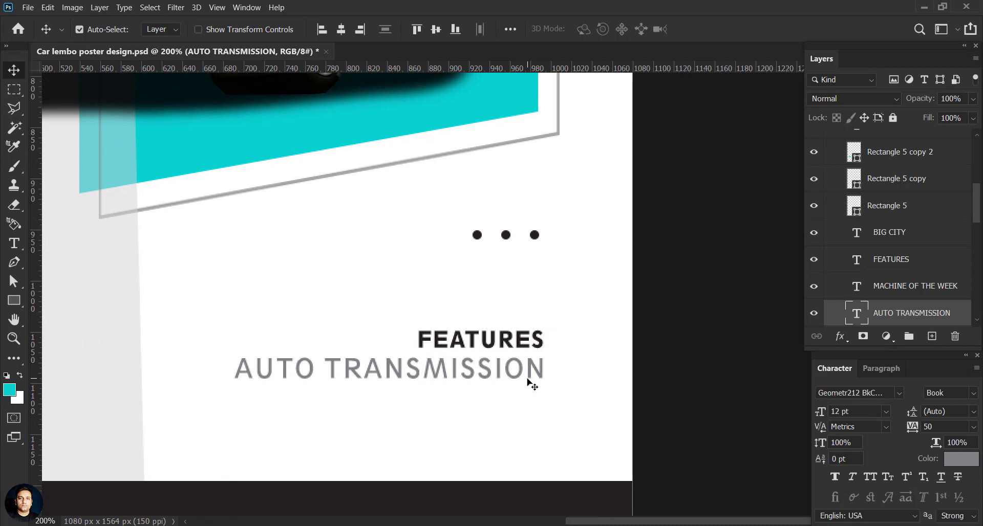
Step: Enlarge the FEATURES heading slightly and align it with the line below
click(497, 348)
key(ctrl+t)
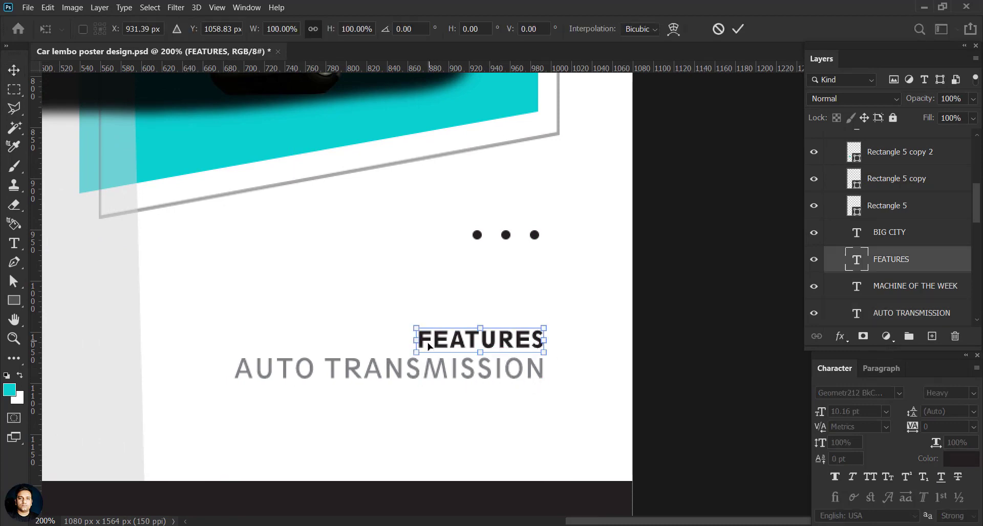
drag(420, 355, 391, 366)
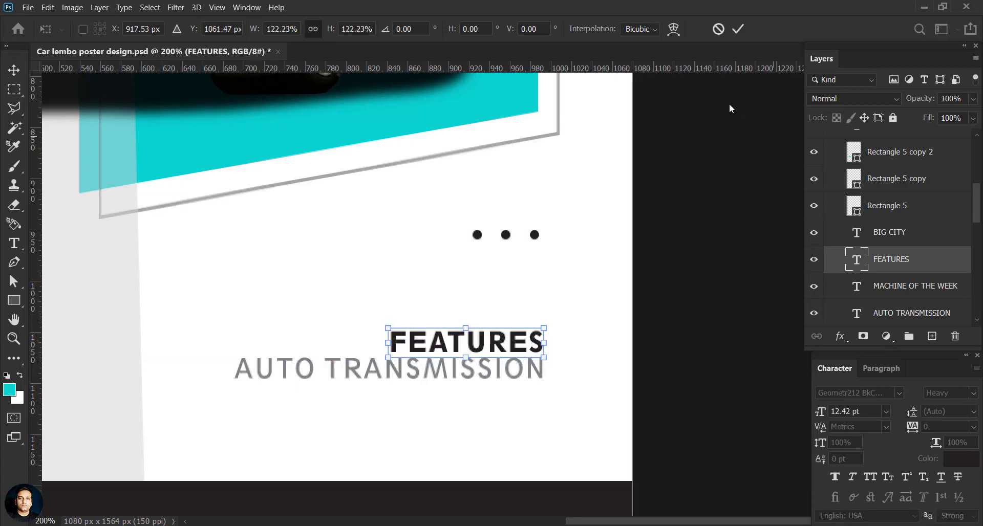
click(737, 29)
drag(543, 354, 545, 352)
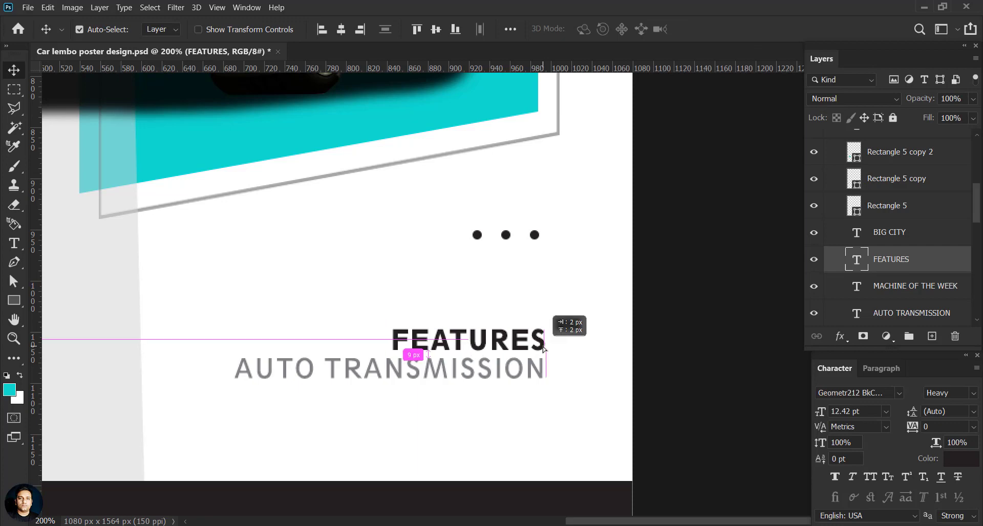
Step: Duplicate AUTO TRANSMISSION below and retype the copy as TURBO INTERCOOLED
click(535, 369)
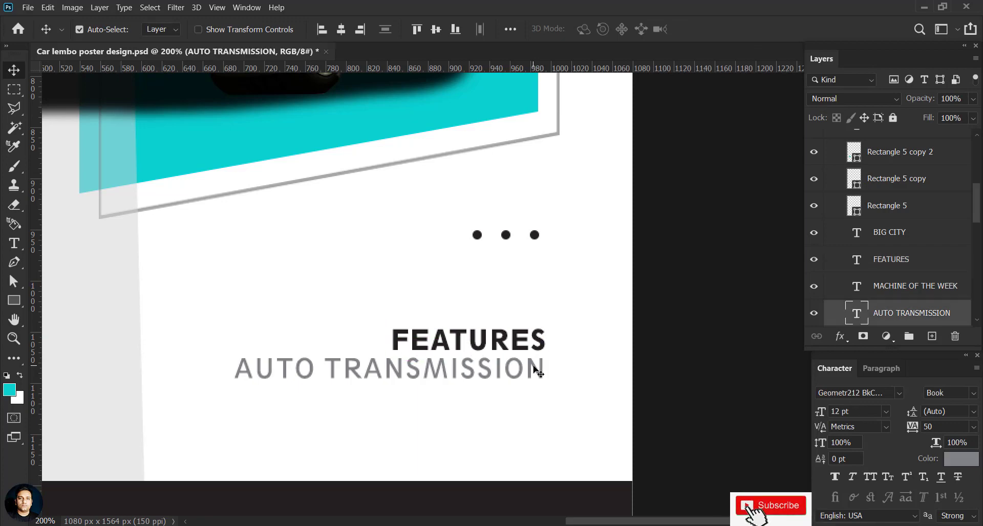
drag(534, 370, 531, 399)
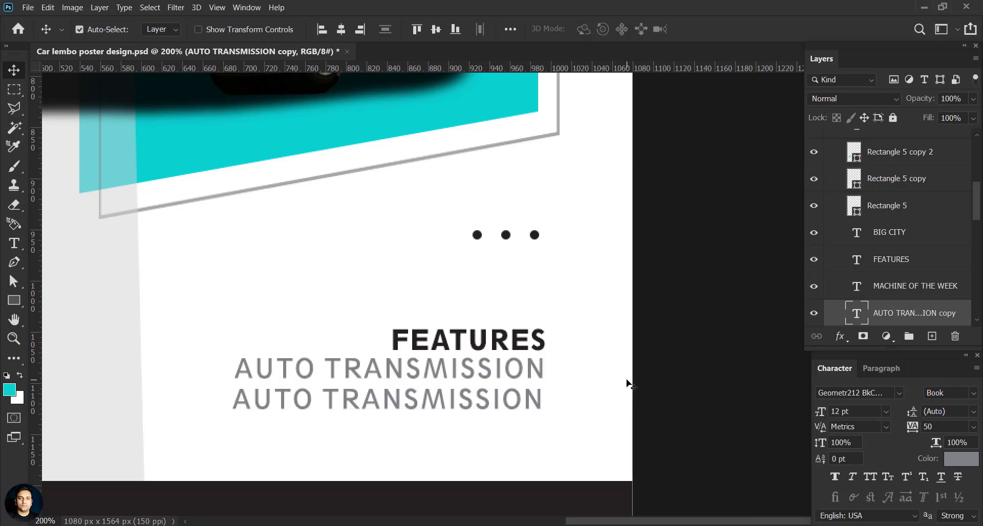
double_click(859, 317)
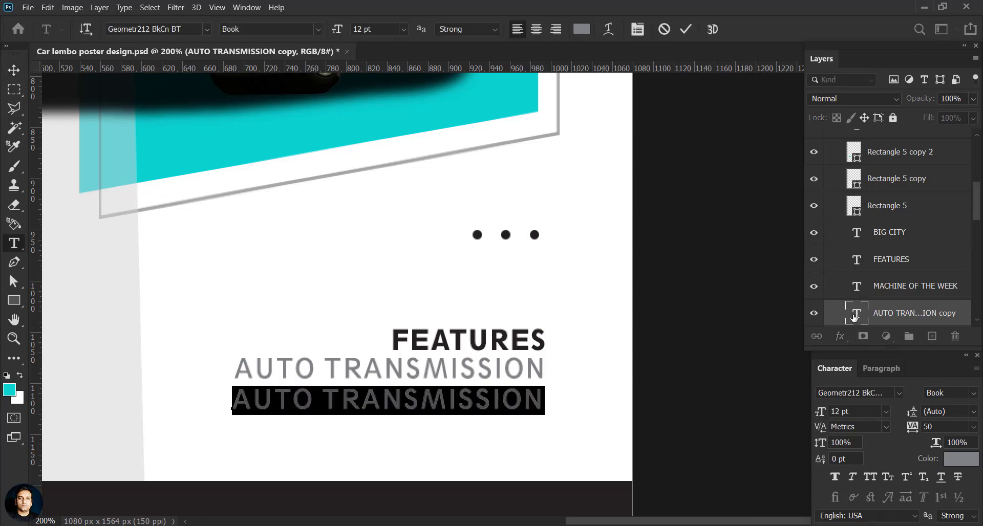
text(TURBO INTERCOOLED)
key(ctrl+Return)
key(v)
Step: Shrink both feature lines together and align them neatly under FEATURES
drag(539, 374, 539, 379)
drag(538, 342, 537, 345)
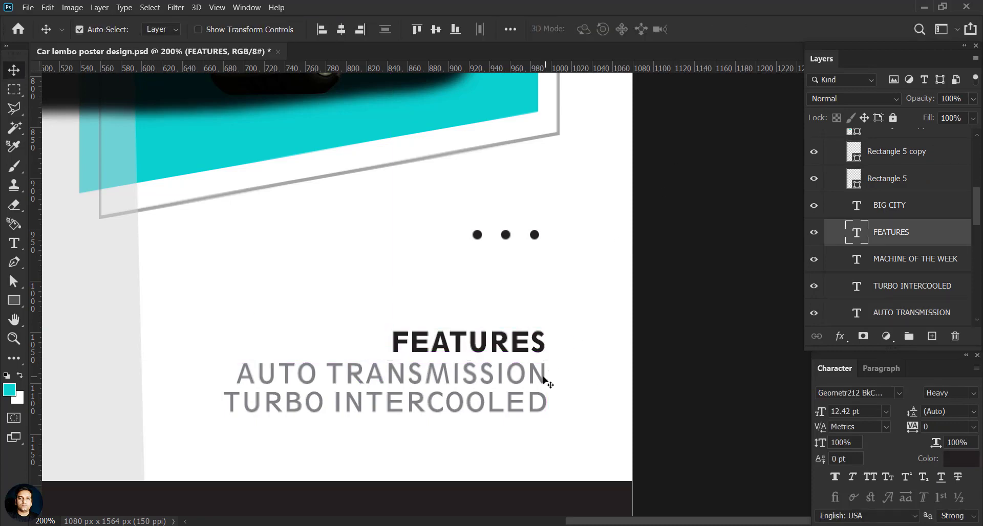
click(911, 286)
shift+click(912, 313)
key(ctrl+t)
drag(224, 362, 264, 369)
key(Return)
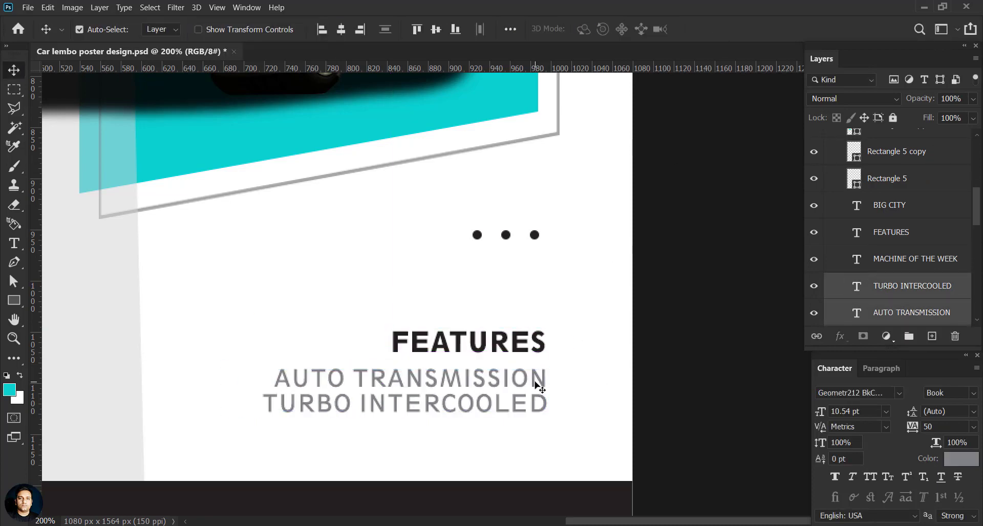
drag(539, 387, 539, 379)
click(653, 367)
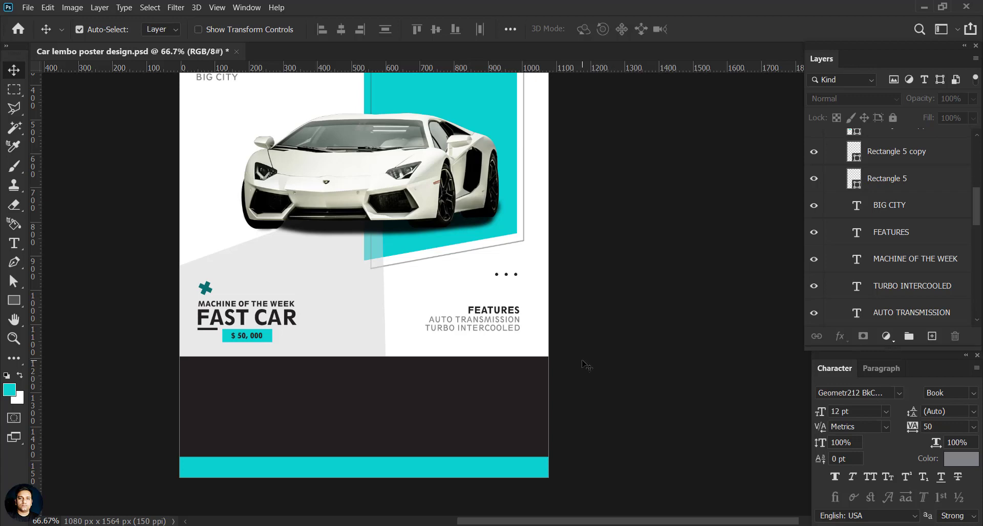
Step: Copy FAST CAR into the dark footer, make it white and retype it as CALL US
drag(283, 324, 225, 358)
double_click(856, 313)
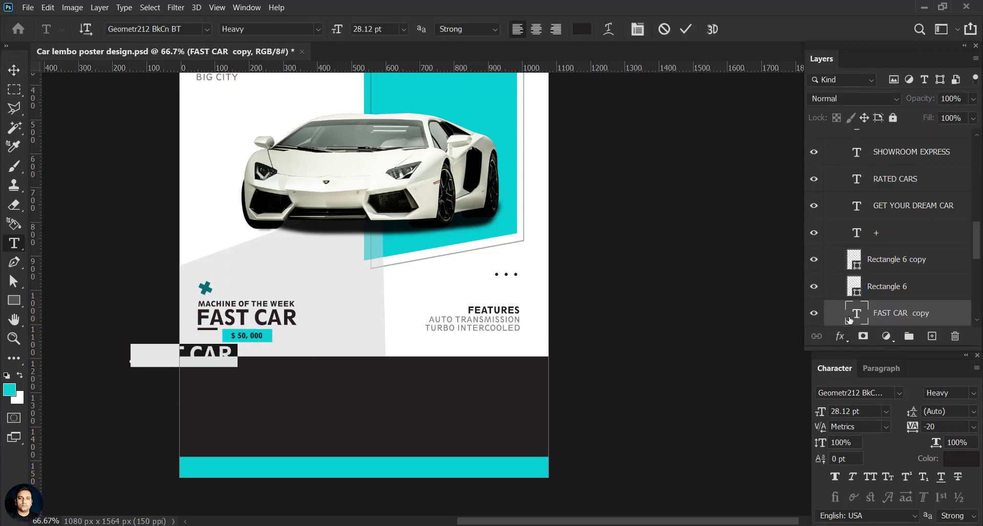
click(582, 28)
key(Return)
key(ctrl+t)
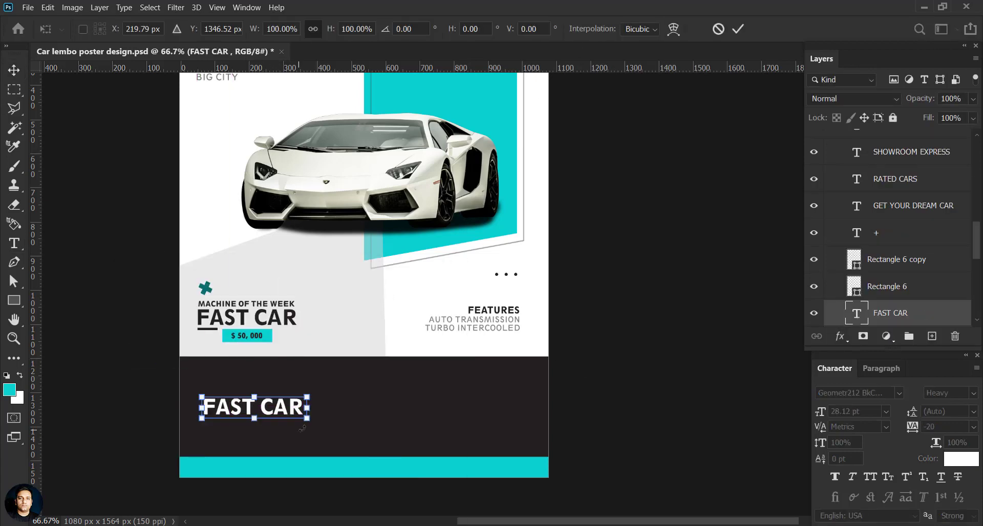
drag(307, 408, 318, 409)
click(718, 29)
double_click(256, 408)
text(CALL US)
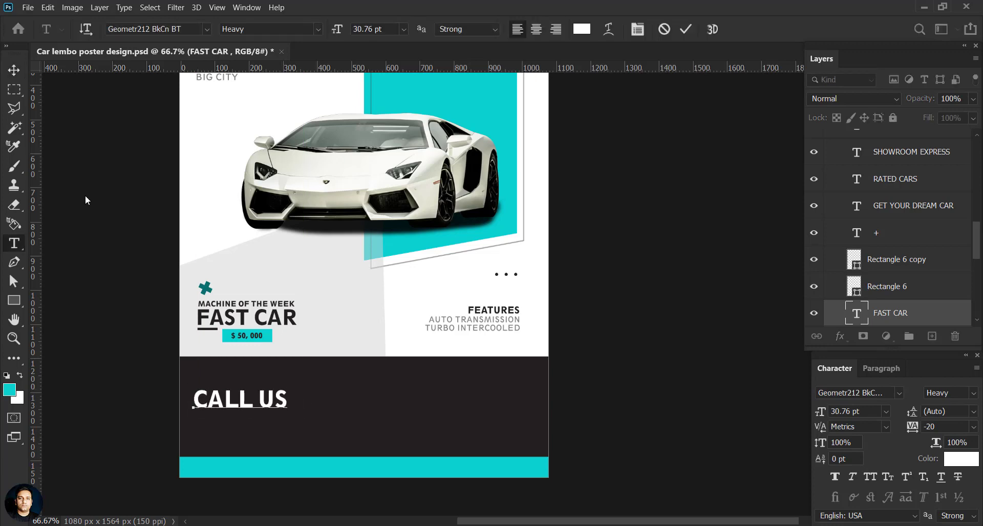
key(ctrl+Return)
key(v)
drag(246, 400, 249, 392)
Step: Duplicate MACHINE OF THE WEEK, retype it as IT'S TIME TO and enlarge it above CALL US
click(245, 307)
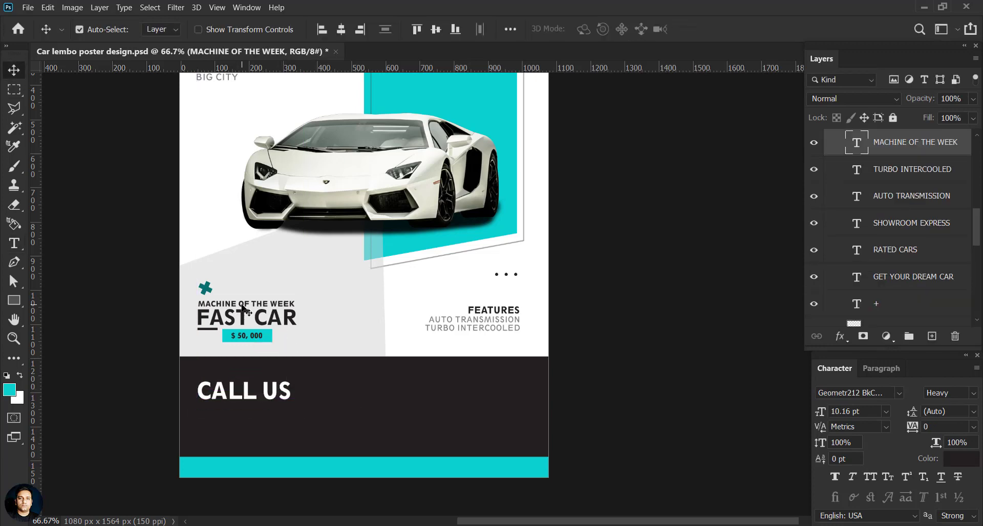
key(ctrl+j)
drag(244, 309, 235, 374)
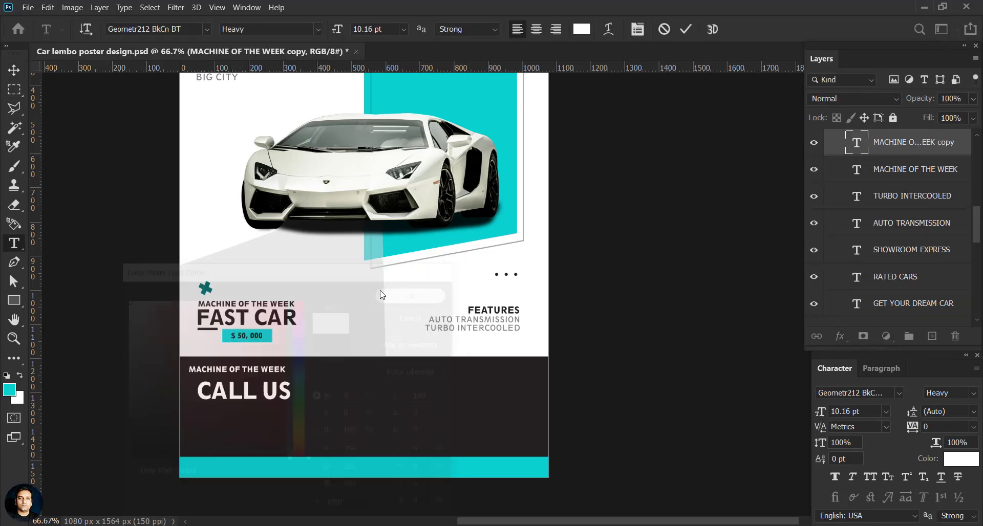
key(t)
click(256, 364)
key(Escape)
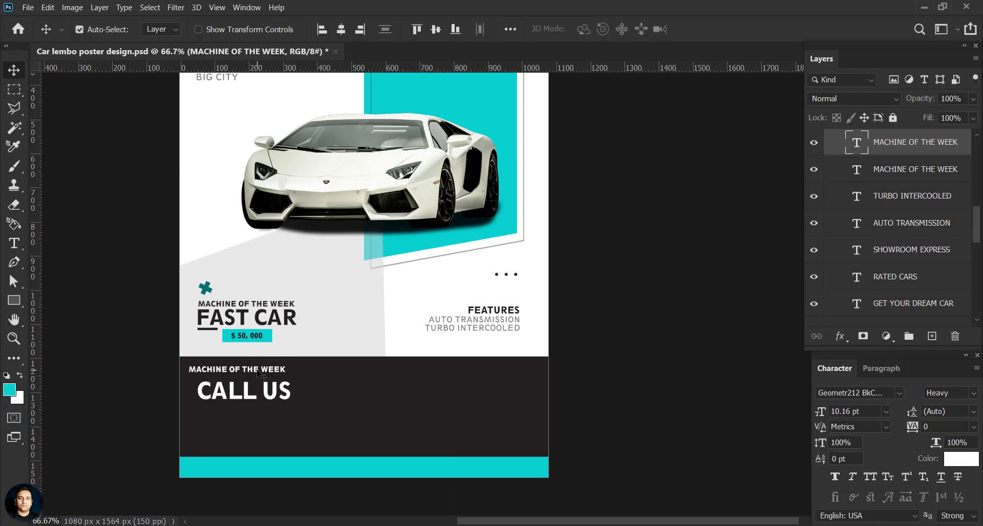
triple_click(257, 370)
text(IT'S TIME TO)
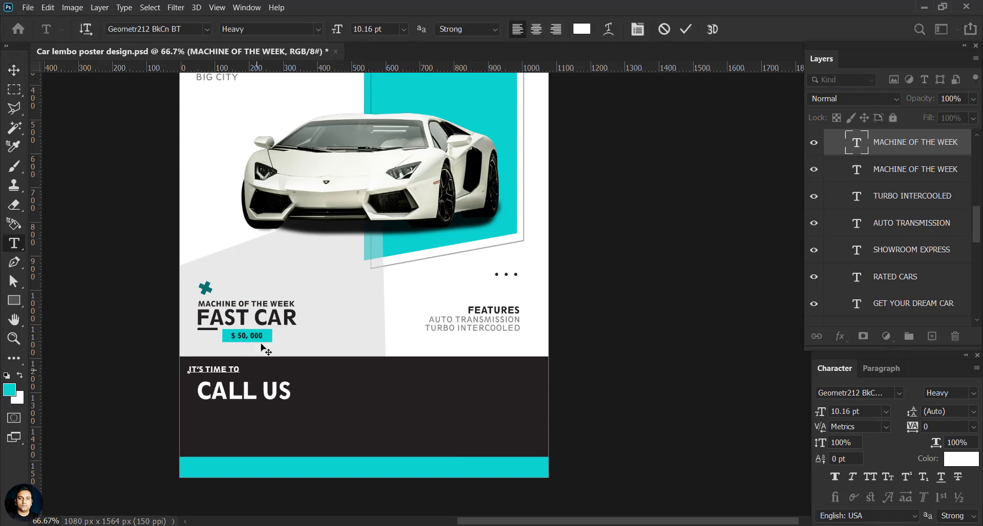
key(ctrl+Return)
key(v)
key(ctrl+t)
key(Return)
mouse_move(269, 374)
mouse_down()
mouse_move(314, 381)
mouse_move(311, 411)
mouse_up()
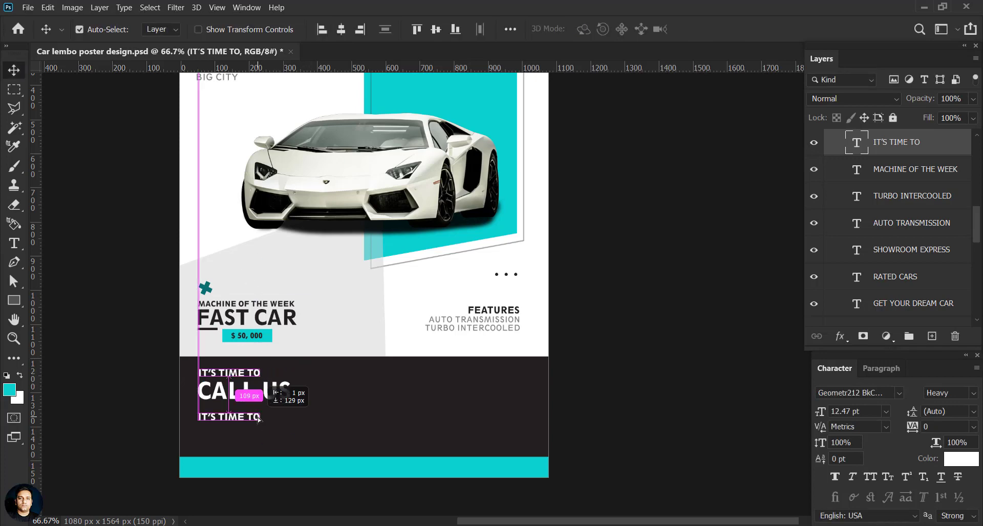
Step: Undo the extra copy and copy TURBO INTERCOOLED below CALL US
key(ctrl+z)
double_click(471, 327)
key(Escape)
drag(471, 328, 268, 437)
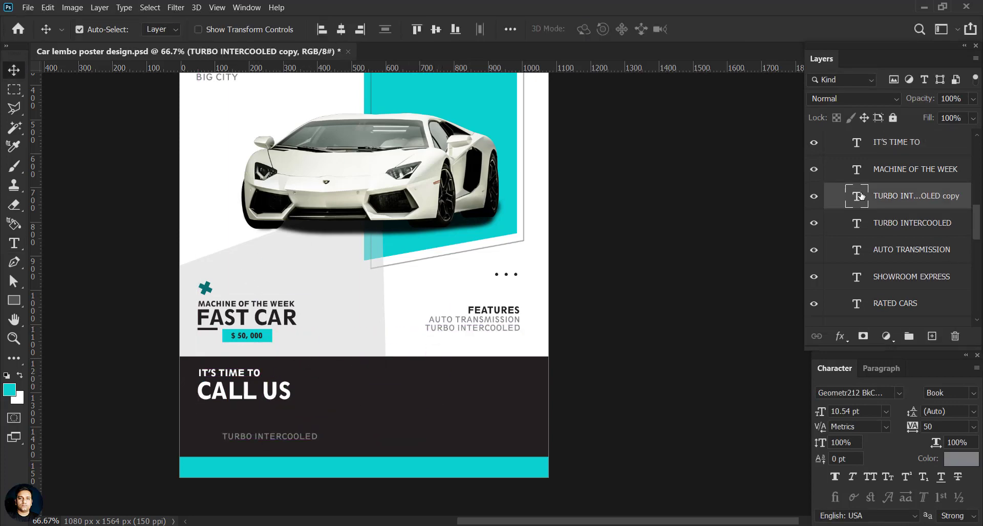
double_click(270, 437)
click(581, 29)
Step: Turn the copied line into a teal phone number and enlarge it
click(415, 290)
text(012 345 6789)
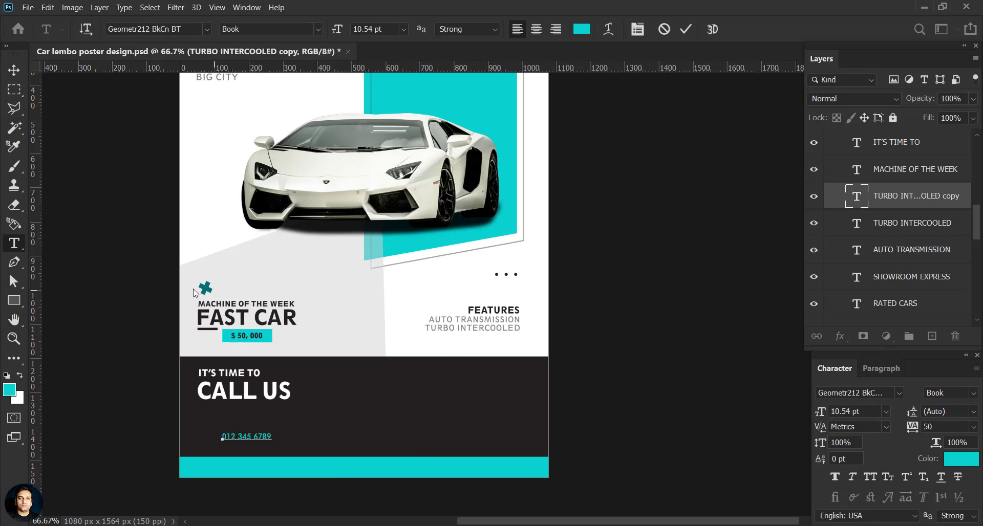
key(ctrl+Return)
key(v)
key(ctrl+t)
drag(272, 440, 287, 445)
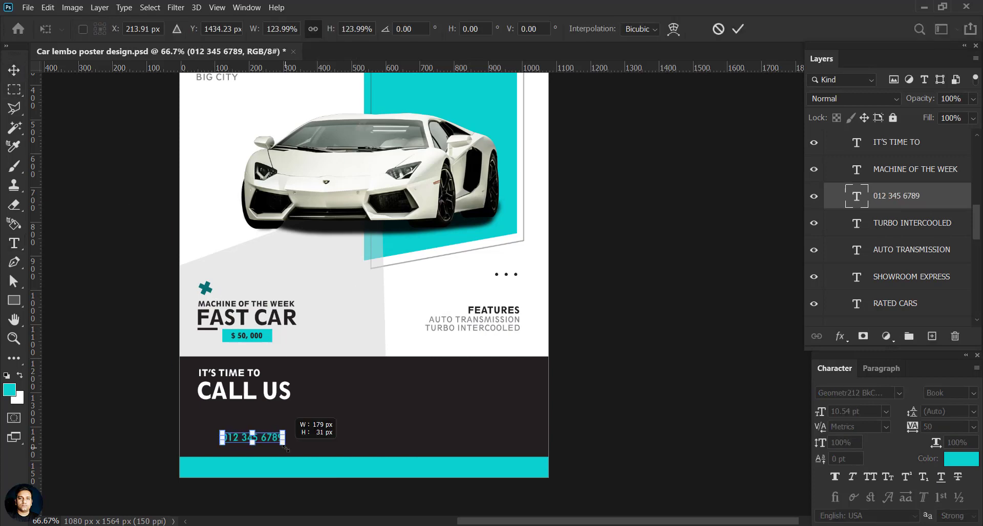
Step: Zoom to 200%, place the number under CALL US and retype a second phone number
key(Return)
key(ctrl+plus)
key(ctrl+plus)
drag(328, 468, 418, 311)
mouse_move(399, 379)
mouse_down()
mouse_move(420, 292)
mouse_move(427, 330)
mouse_up()
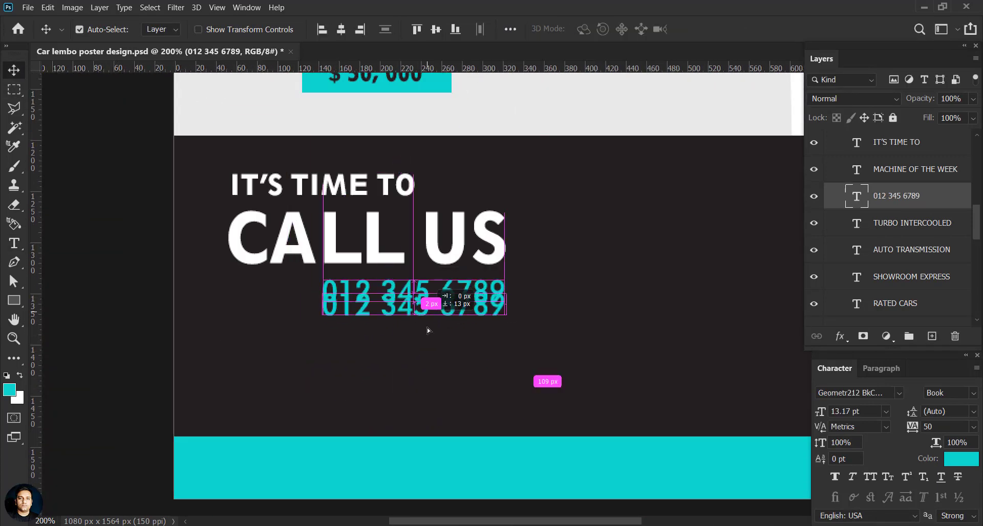
double_click(427, 333)
key(BackSpace)
text((+91))
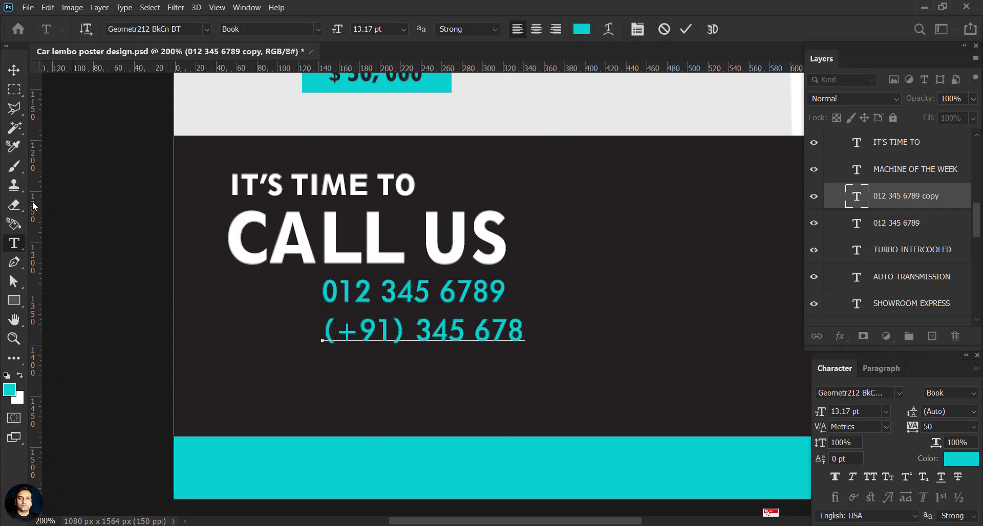
key(ctrl+Return)
key(v)
Step: Move both phone-number lines lower beneath CALL US
click(864, 222)
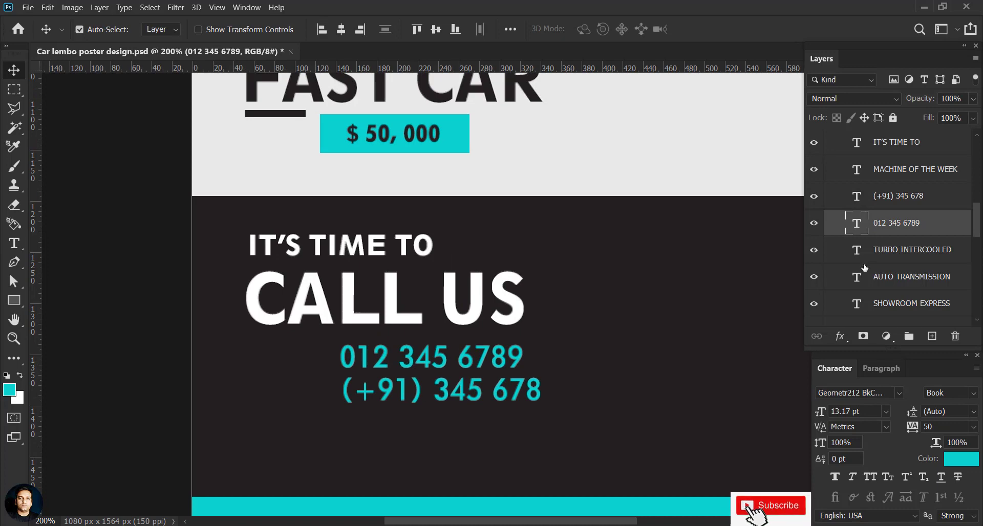
shift+click(864, 196)
key(shift+Down)
key(shift+Down)
key(shift+Down)
click(517, 313)
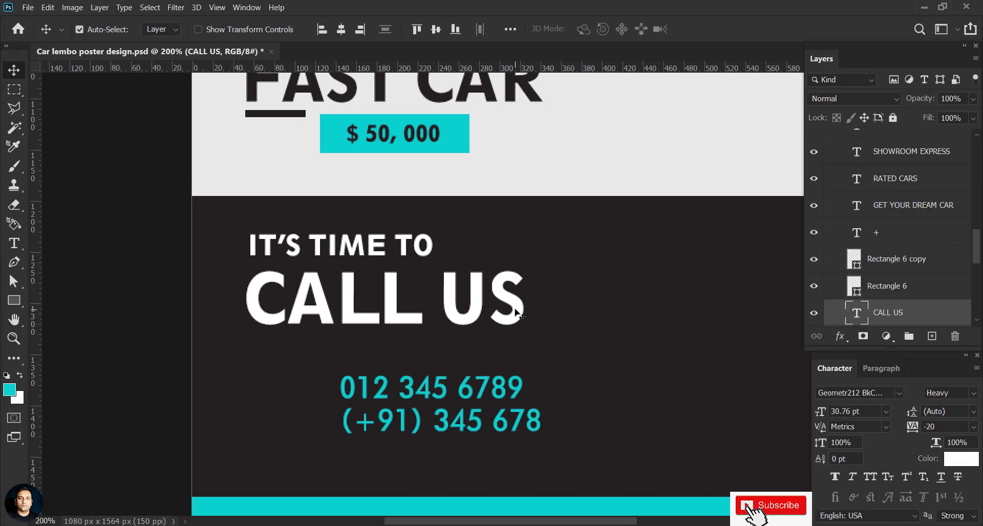
click(414, 276)
click(563, 287)
Step: Reshape the copied teal bar into a thin strip beside the phone number
key(ctrl+minus)
key(ctrl+minus)
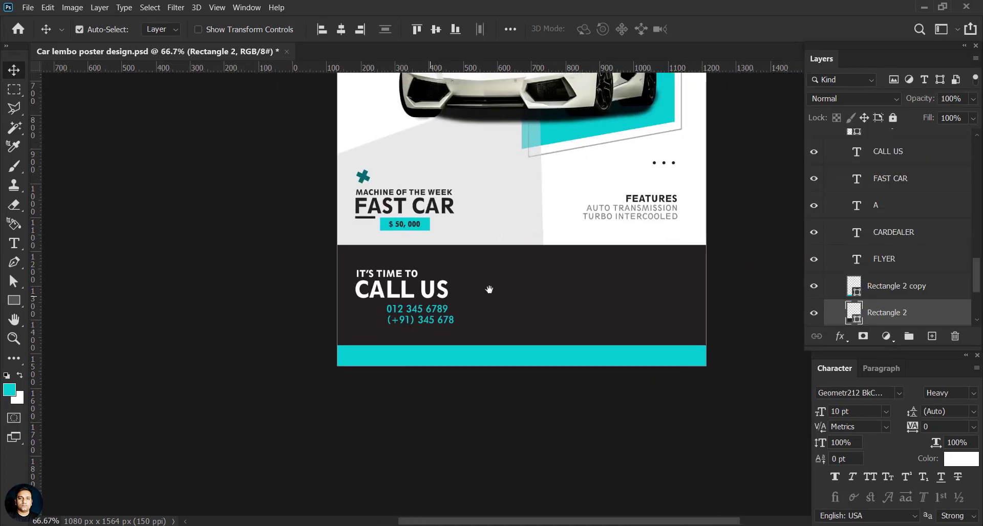
drag(489, 290, 506, 288)
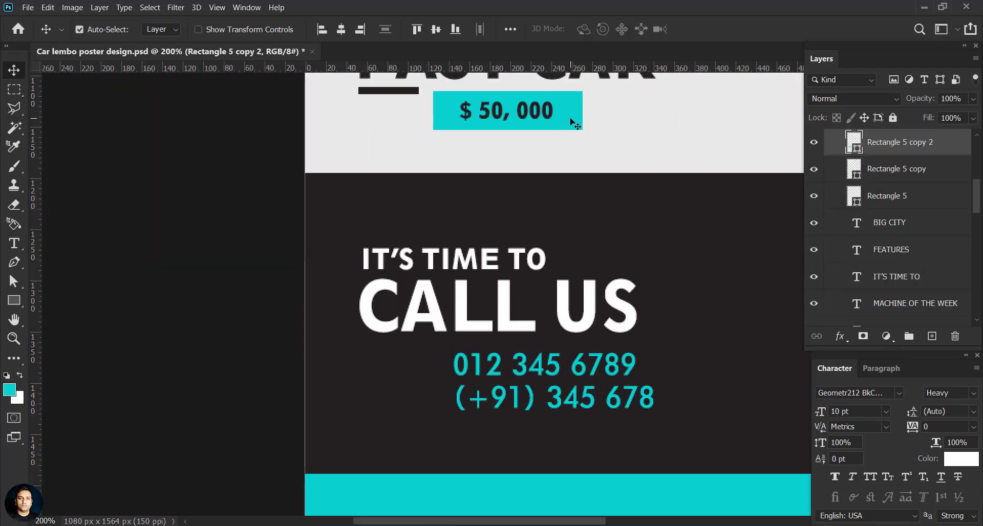
key(ctrl+t)
drag(364, 374, 362, 341)
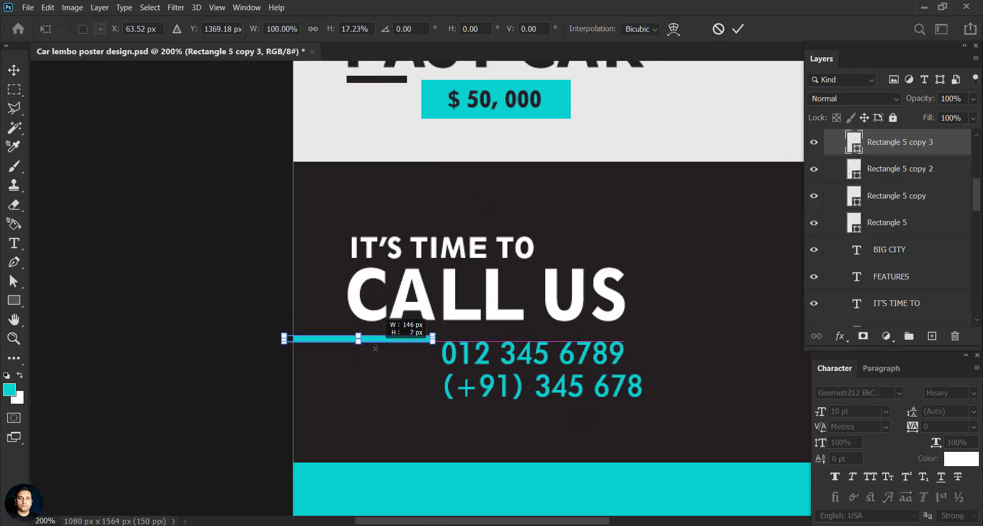
drag(293, 339, 346, 346)
key(Return)
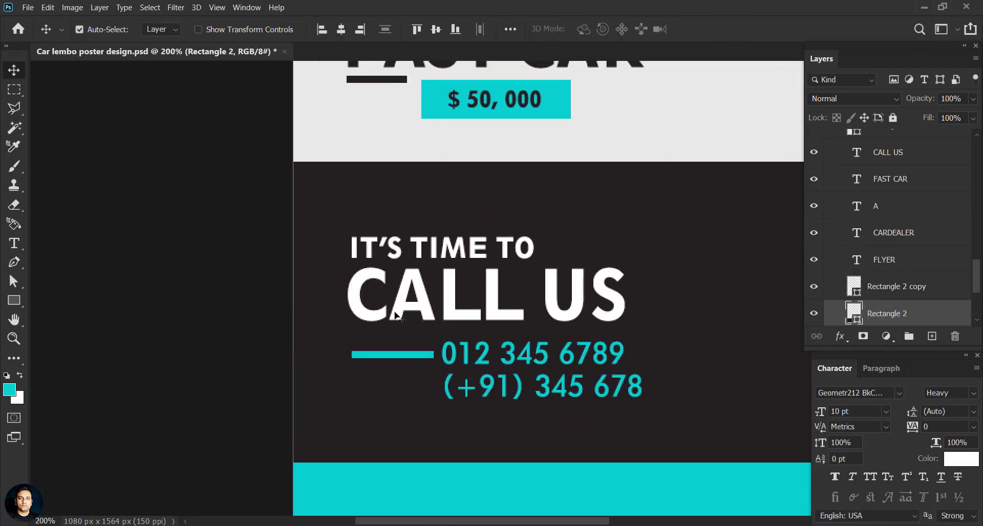
Step: Fill the bar white and copy it as an upright divider right of the Call Us text
double_click(854, 140)
key(Return)
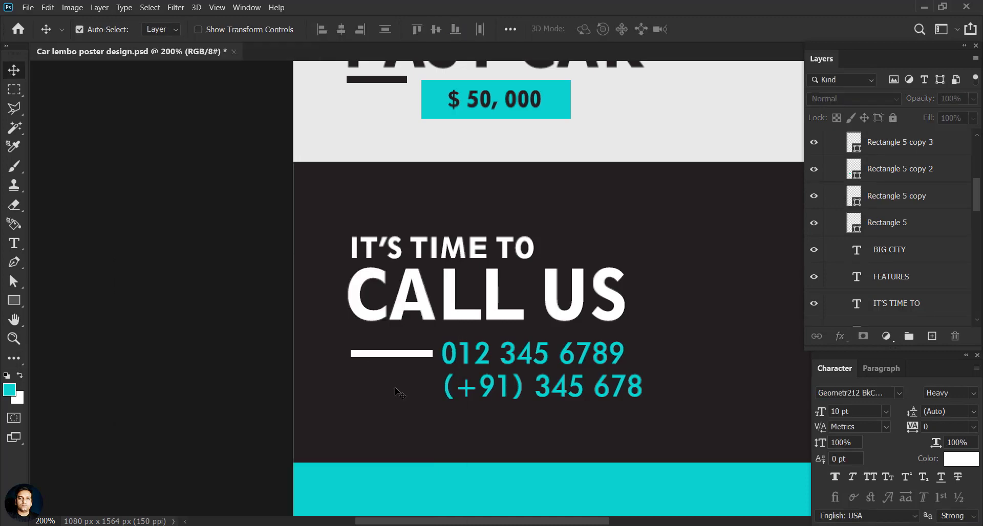
drag(497, 408, 276, 404)
key(ctrl+t)
mouse_move(171, 350)
mouse_down()
mouse_move(556, 313)
mouse_move(560, 356)
mouse_up()
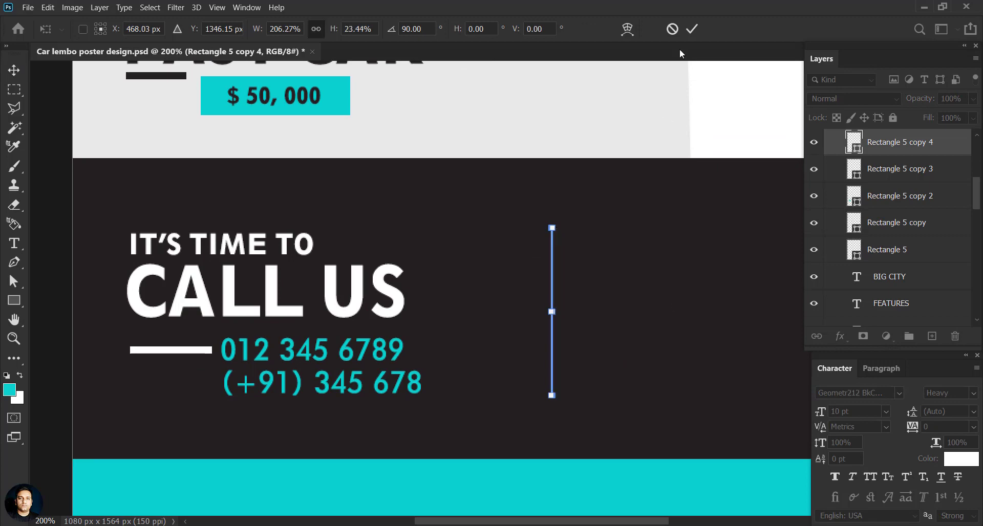
Step: Apply the rotation and final transform to the vertical white divider
key(Return)
click(558, 315)
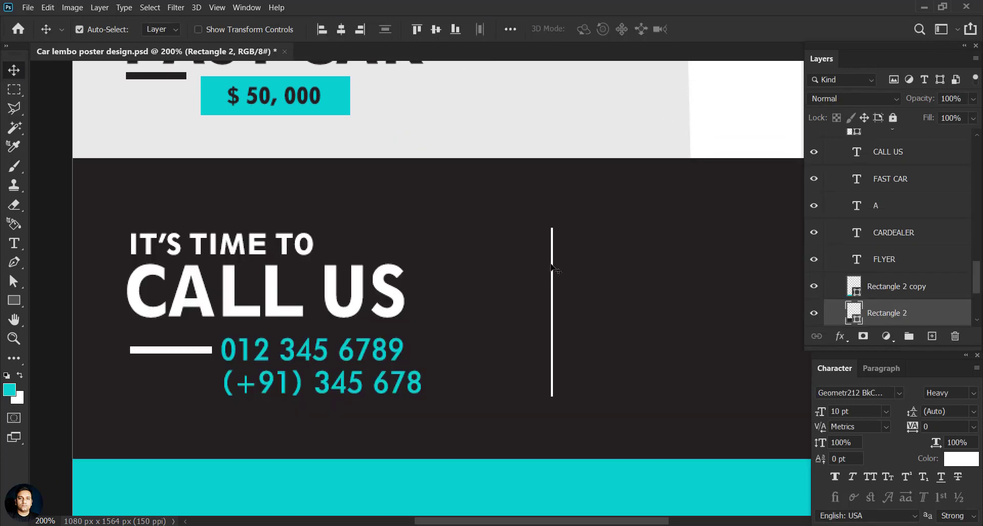
click(552, 268)
key(ctrl+t)
key(ctrl+minus)
key(ctrl+minus)
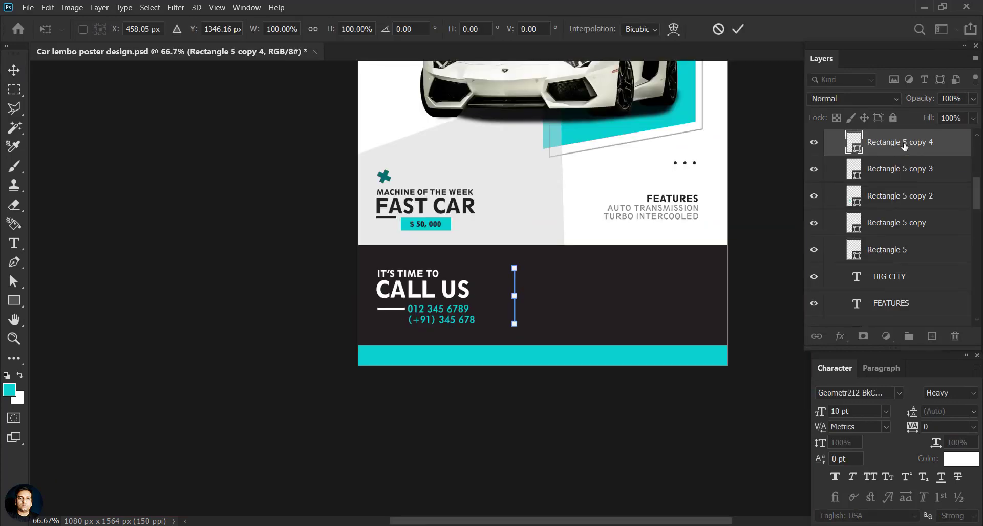
key(Return)
key(ctrl+plus)
key(ctrl+plus)
key(ctrl+plus)
Step: Copy IT'S TIME TO right of the divider and retype it as OUR OFERS
click(228, 237)
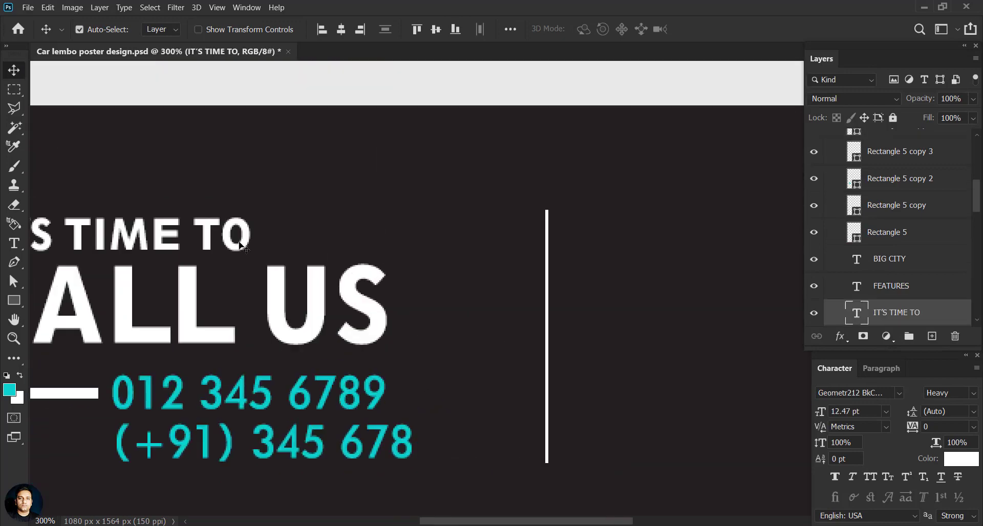
drag(228, 237, 631, 246)
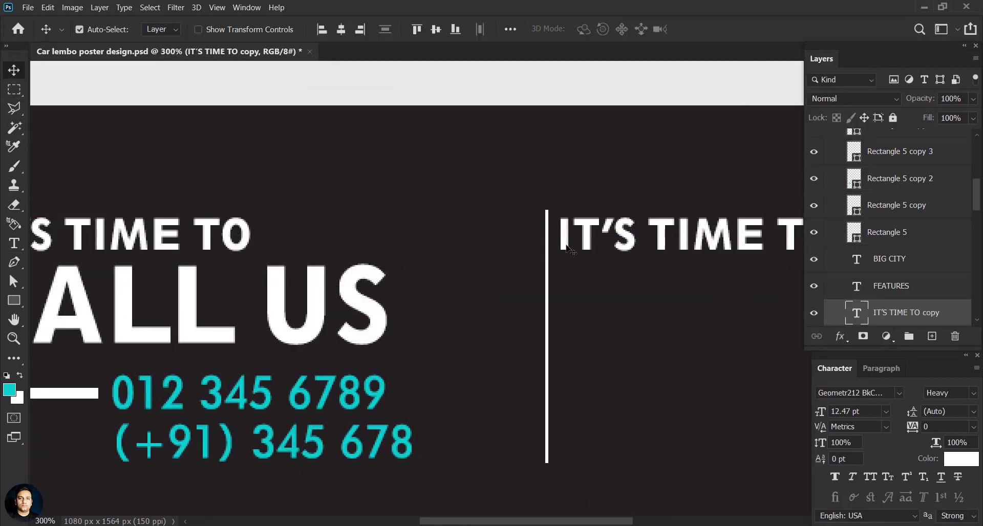
key(ctrl+minus)
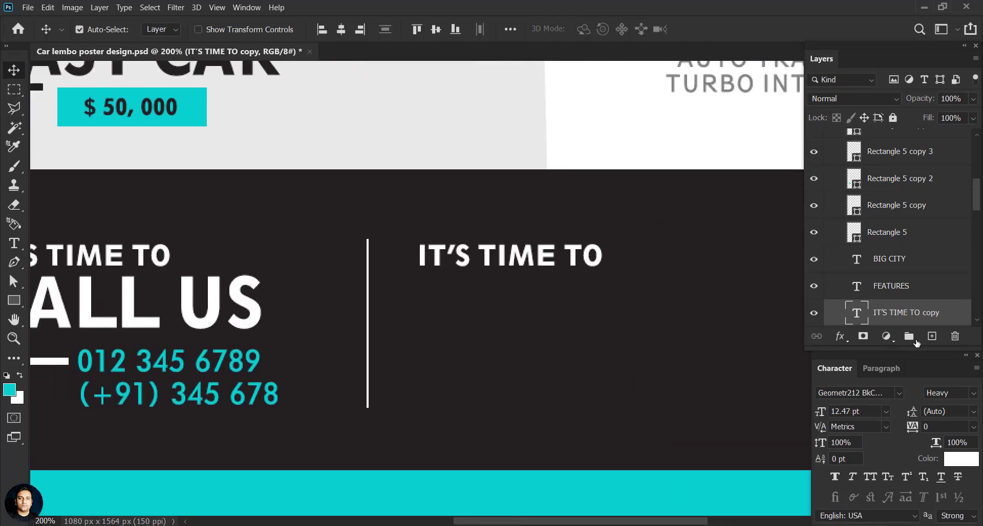
double_click(856, 313)
text(OUR OFERS)
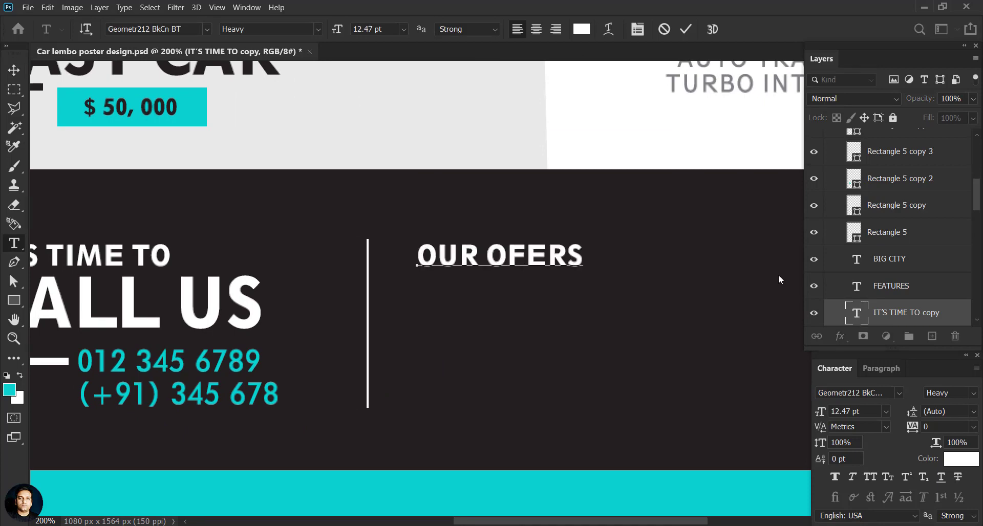
key(ctrl+Return)
key(v)
Step: Draw a paragraph text box beneath the OUR OFERS heading
scroll(411, 303, right, 4)
key(ctrl+minus)
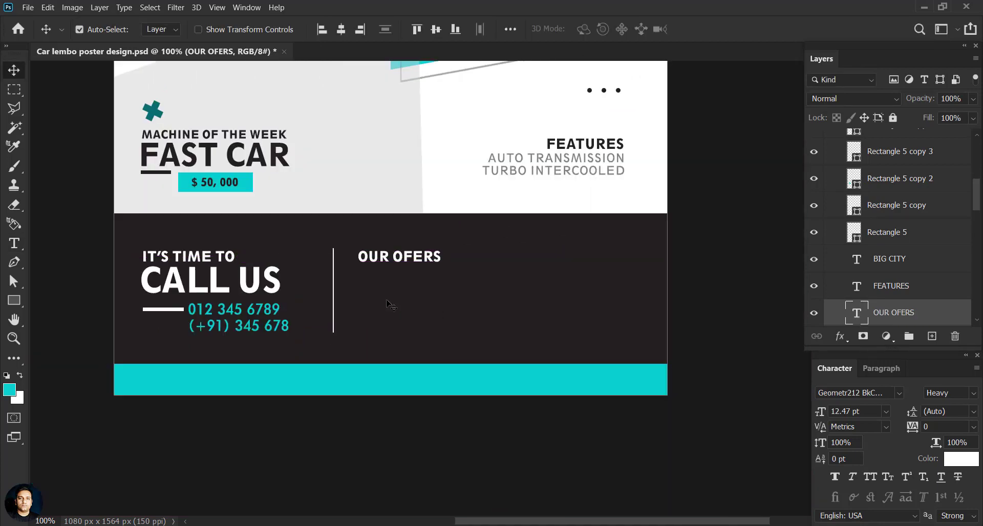
click(14, 243)
double_click(553, 170)
key(Escape)
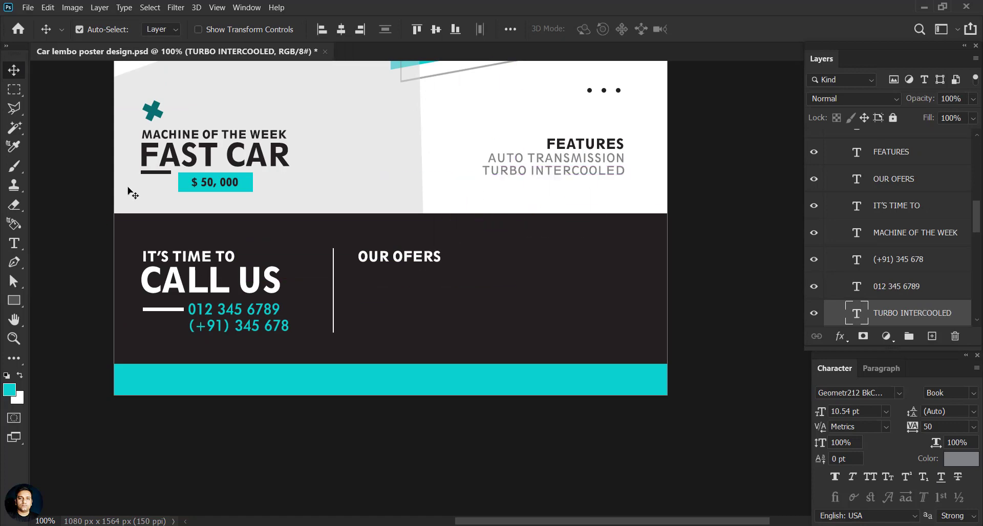
drag(360, 274, 649, 333)
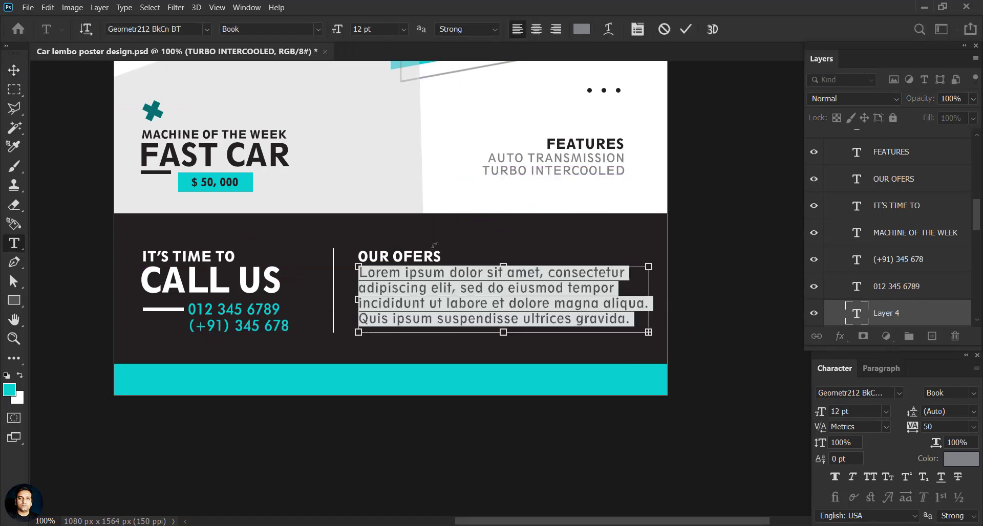
Step: Fill the box with Lorem ipsum at 8 pt, justified with last line left
click(886, 411)
click(864, 296)
key(ctrl+shift+comma)
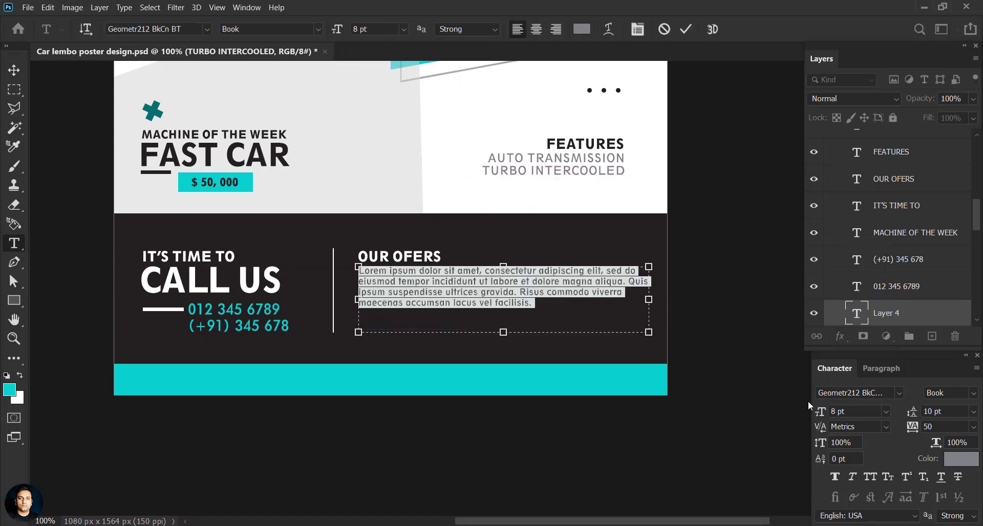
click(882, 369)
click(897, 392)
click(544, 301)
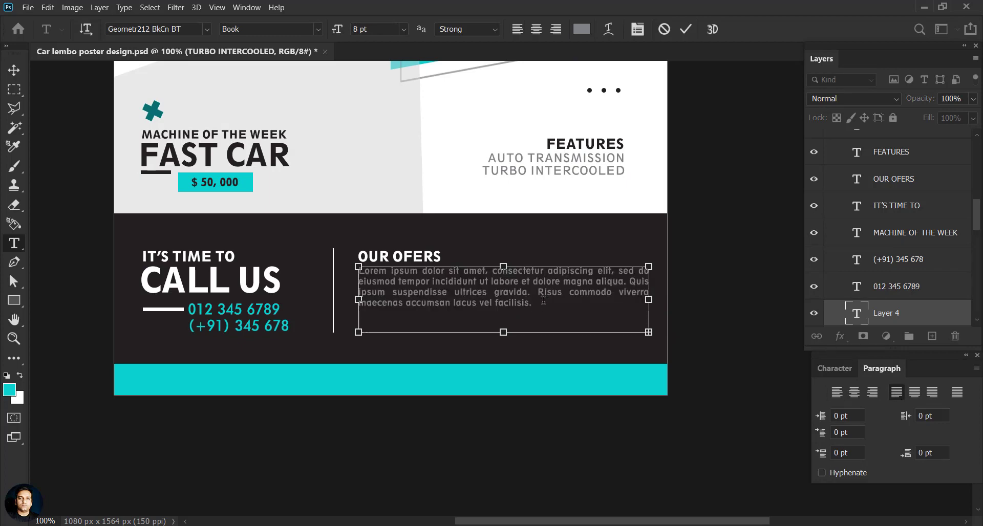
key(ctrl+v)
key(ctrl+a)
Step: Colour the paragraph white and line it up with the OUR OFERS heading
click(581, 28)
click(417, 290)
key(ctrl+Return)
key(v)
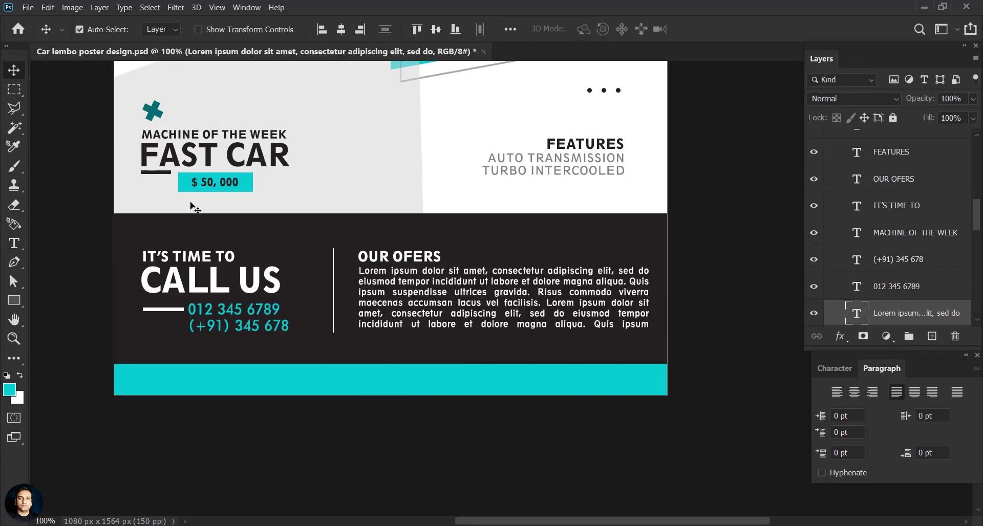
drag(471, 330, 467, 330)
drag(414, 262, 410, 261)
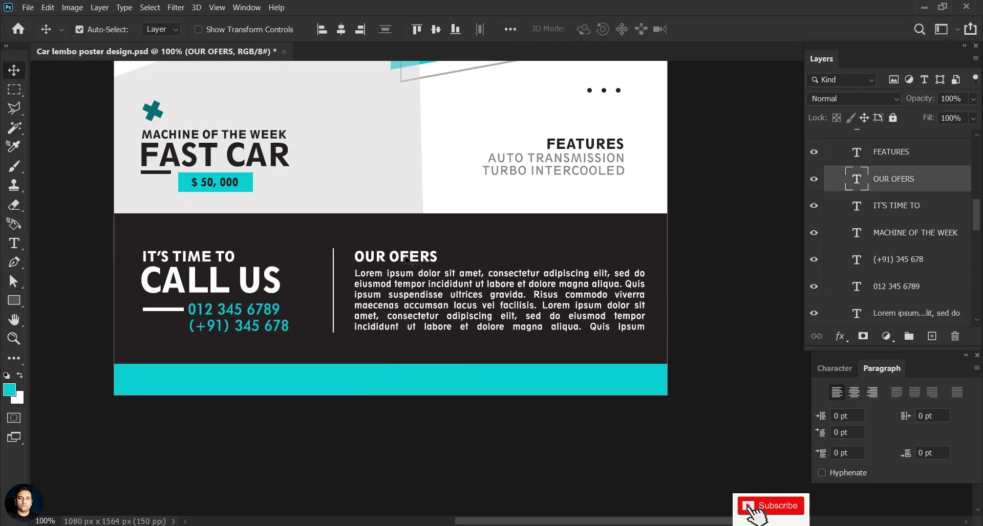
drag(270, 205, 266, 329)
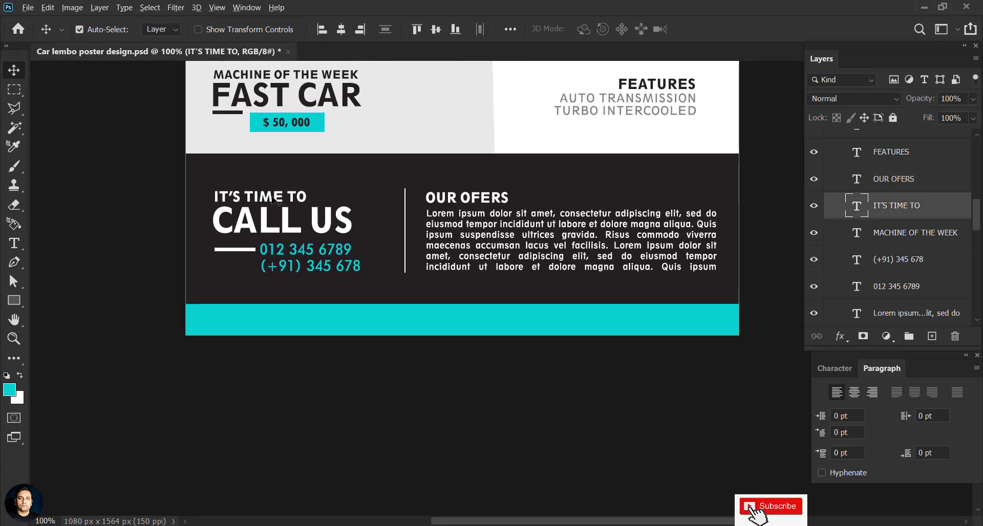
Step: Retype the copied footer text as the street address on the cyan bar's left
double_click(267, 329)
text(MAIN STREET, B-BLOCK, NEW DELHI, INDIA)
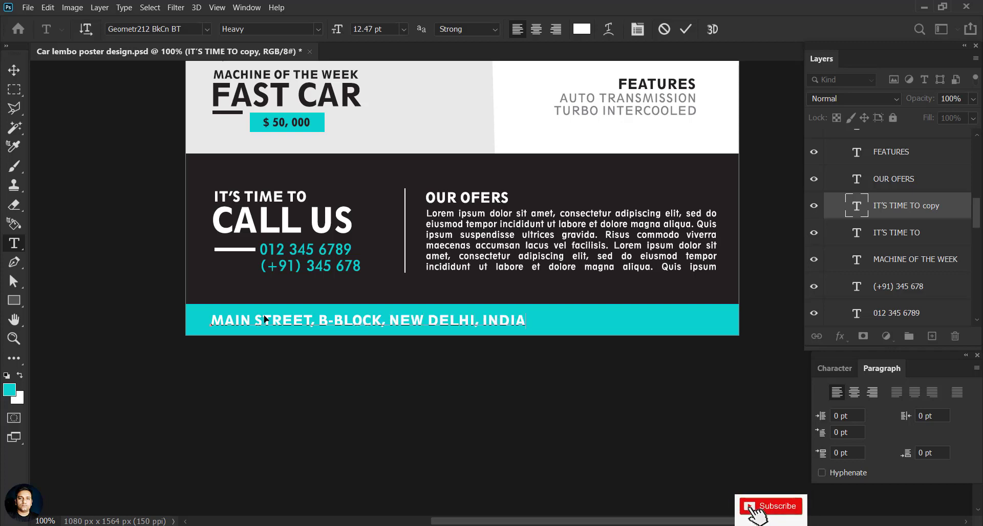
drag(507, 320, 501, 320)
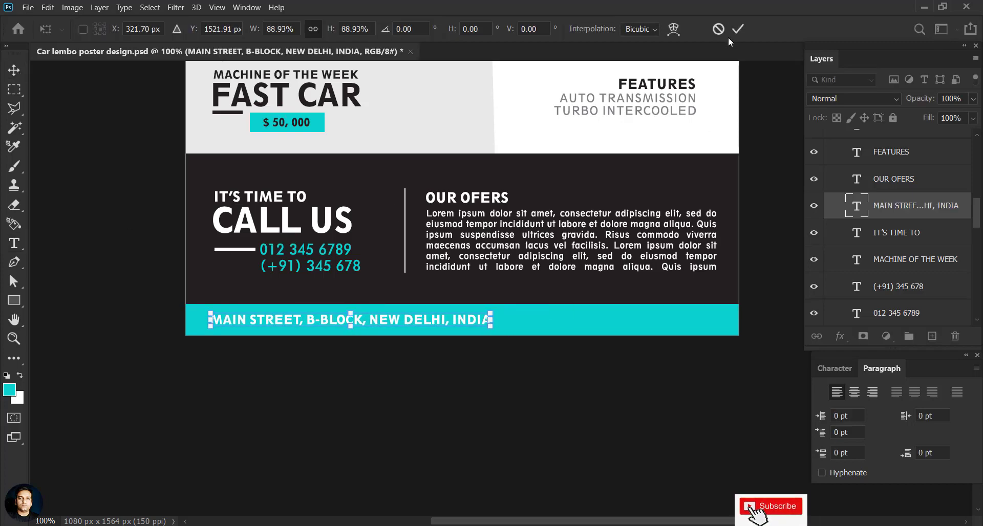
drag(423, 328, 602, 321)
double_click(603, 321)
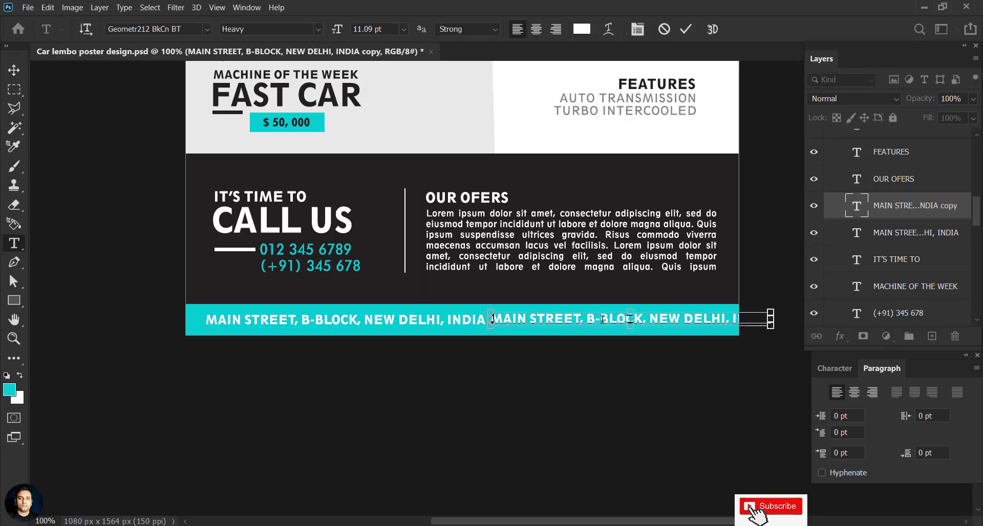
key(ctrl+a)
text(www)
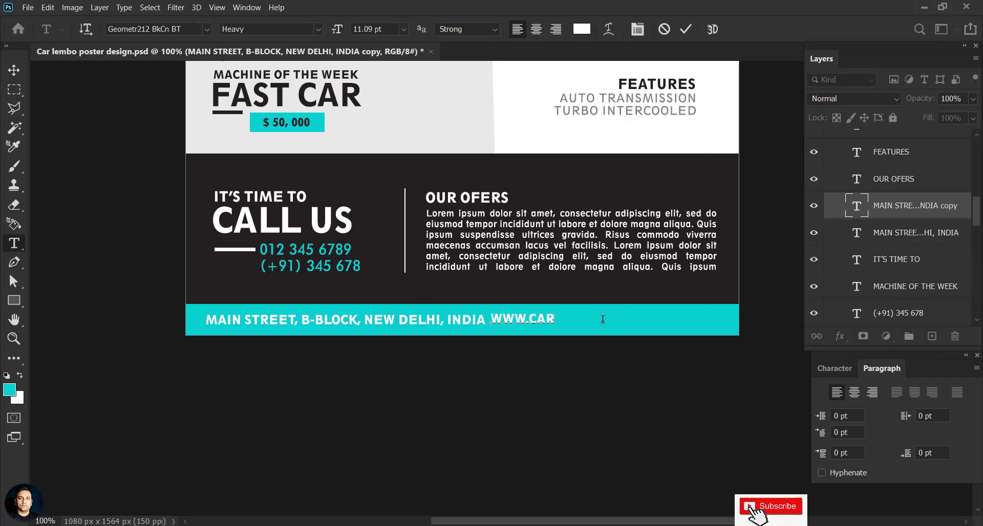
click(14, 70)
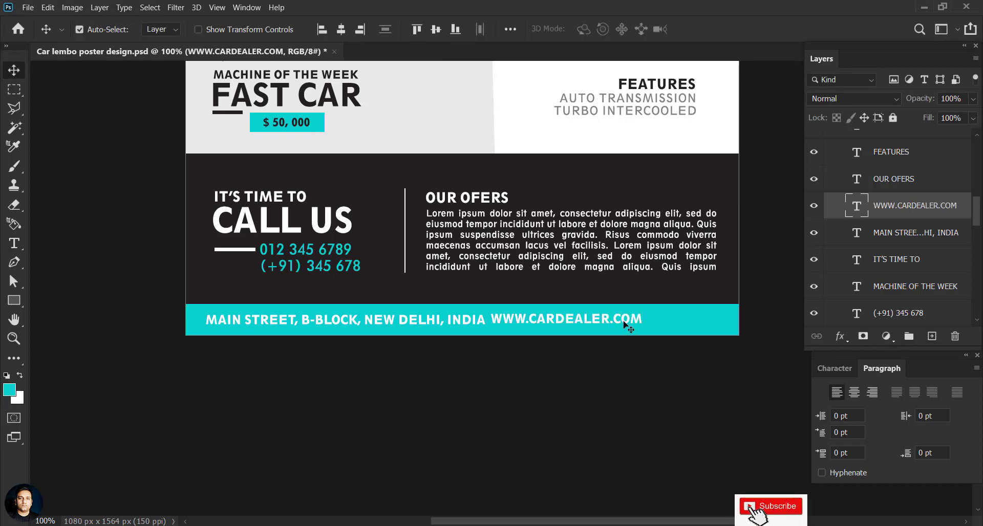
drag(637, 323, 674, 313)
key(ctrl+t)
key(Return)
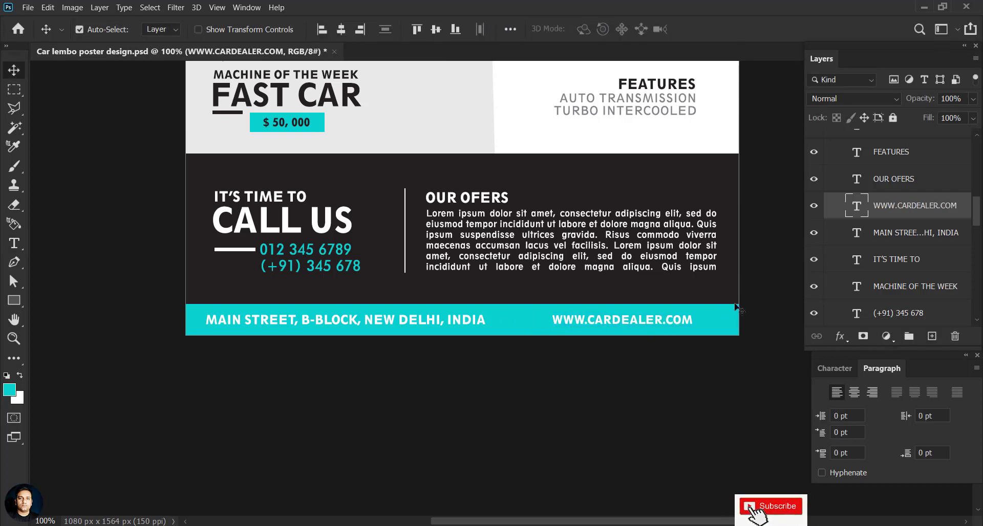
Step: Set the address tracking to 20 and nudge both footer lines into place
click(481, 321)
click(834, 369)
click(946, 426)
text(20)
key(Return)
click(658, 323)
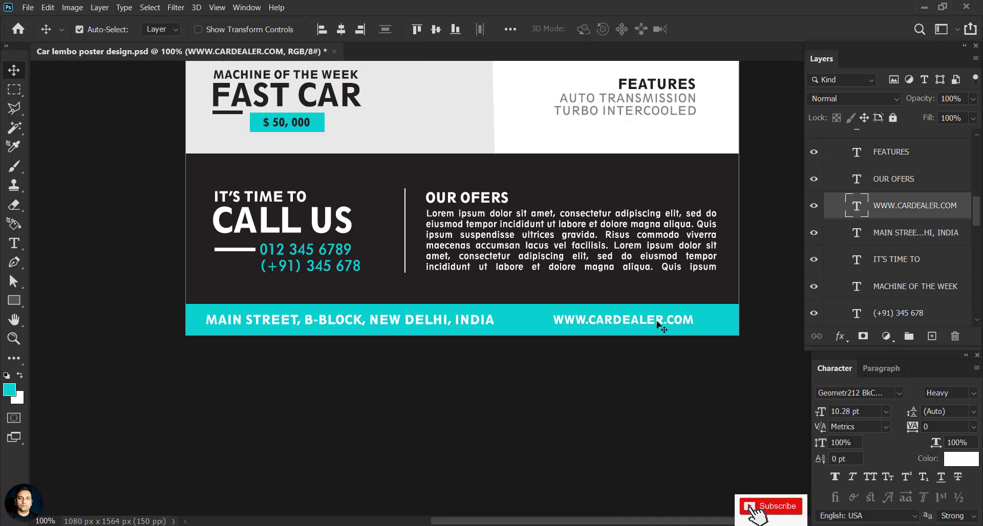
drag(659, 323, 665, 323)
click(487, 321)
drag(488, 321, 492, 322)
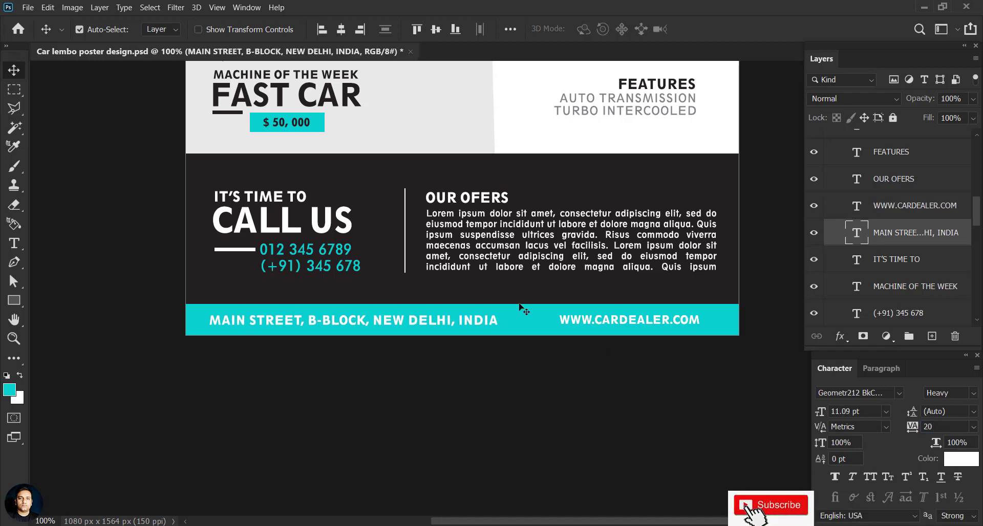
Step: Draw a small 17 px white circle just before the website address
key(shift+u)
key(shift+u)
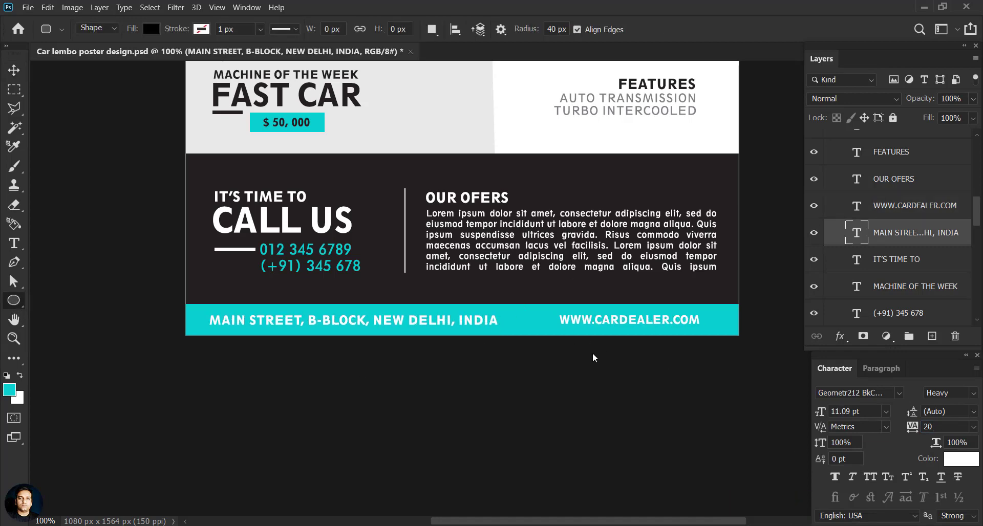
drag(531, 316, 539, 325)
click(594, 336)
click(592, 367)
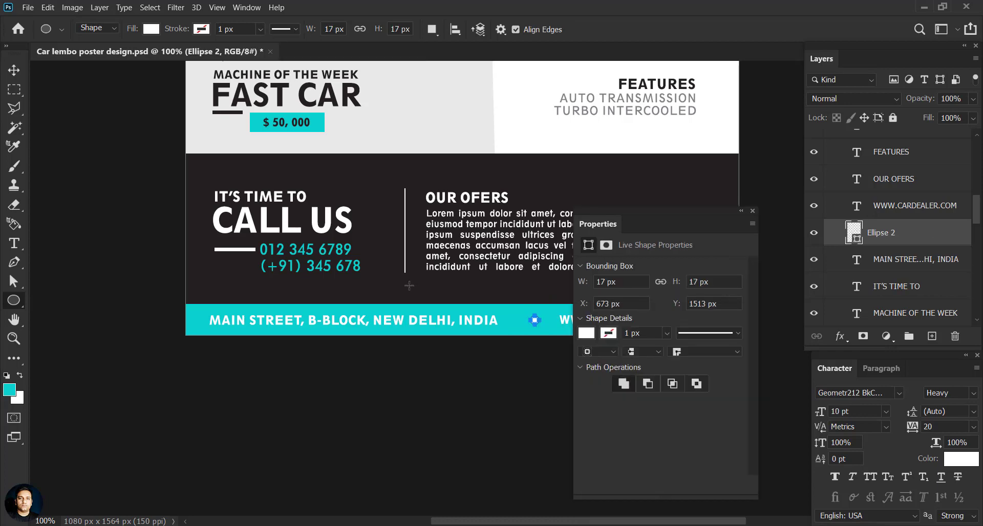
Step: Select the website text layer and zoom out to view the whole flyer
key(v)
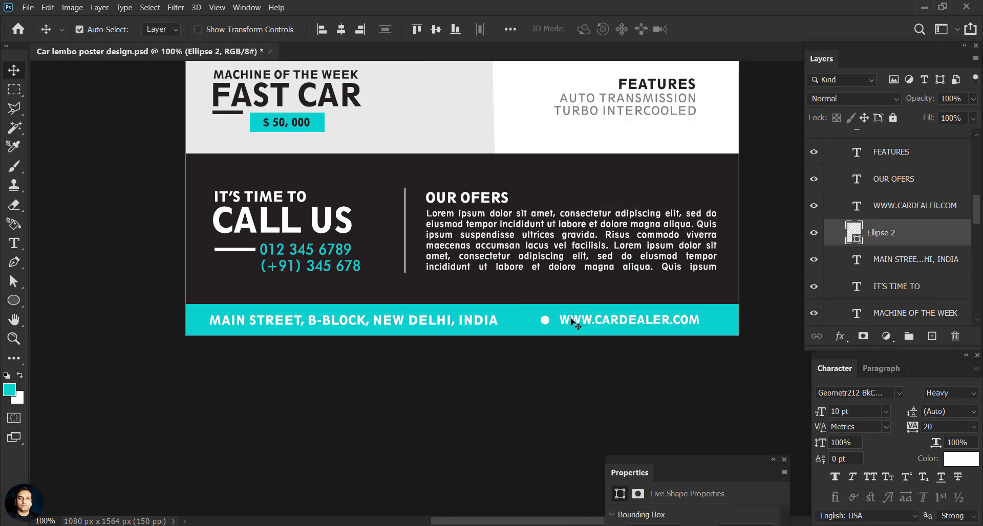
click(572, 322)
click(451, 322)
scroll(494, 271, up, 10)
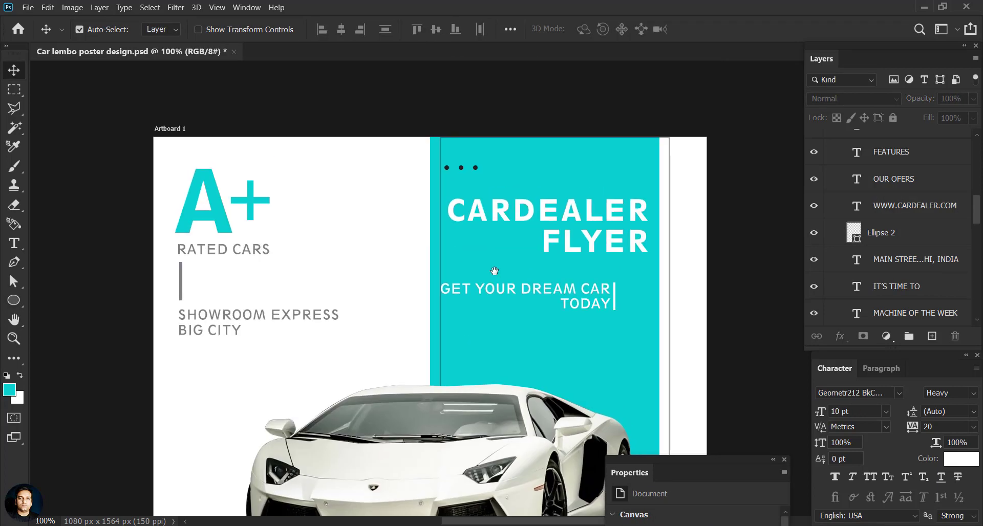
key(ctrl+minus)
key(ctrl+minus)
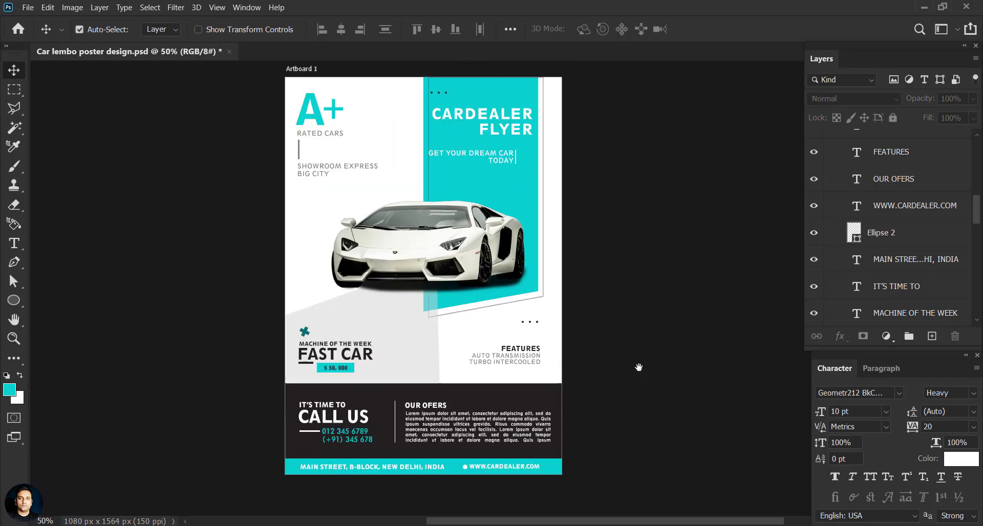